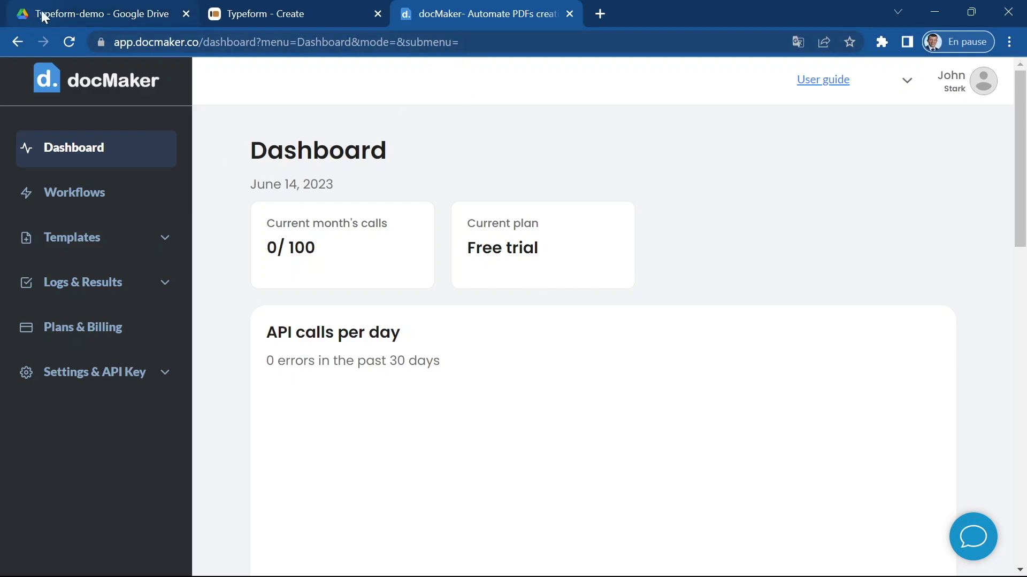
# - Create a new Typeform-sourced workflow, 'New Typeform workflow 2023-06', and bring up its three-step setup
pyautogui.click(282, 16)
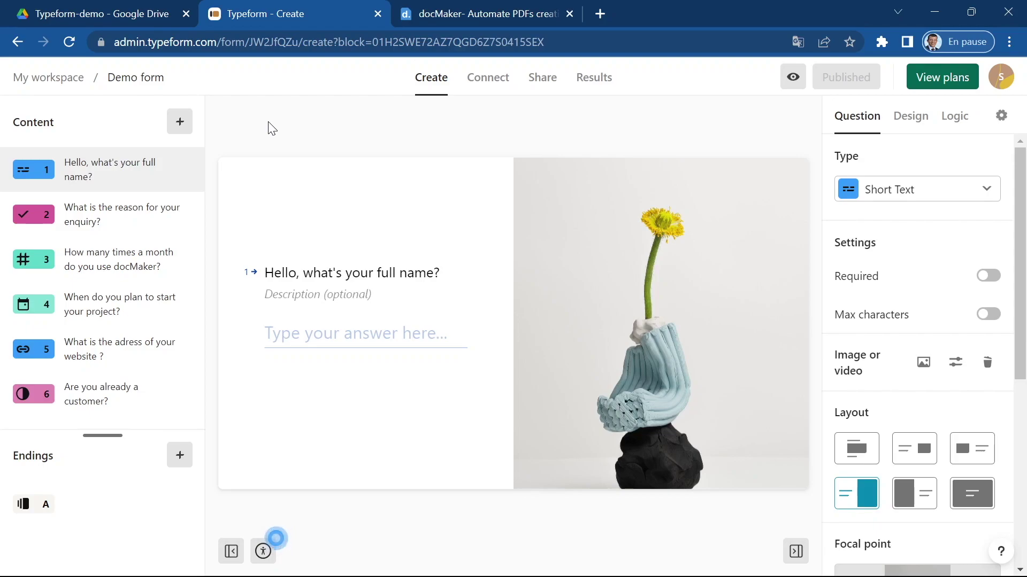
pyautogui.click(438, 12)
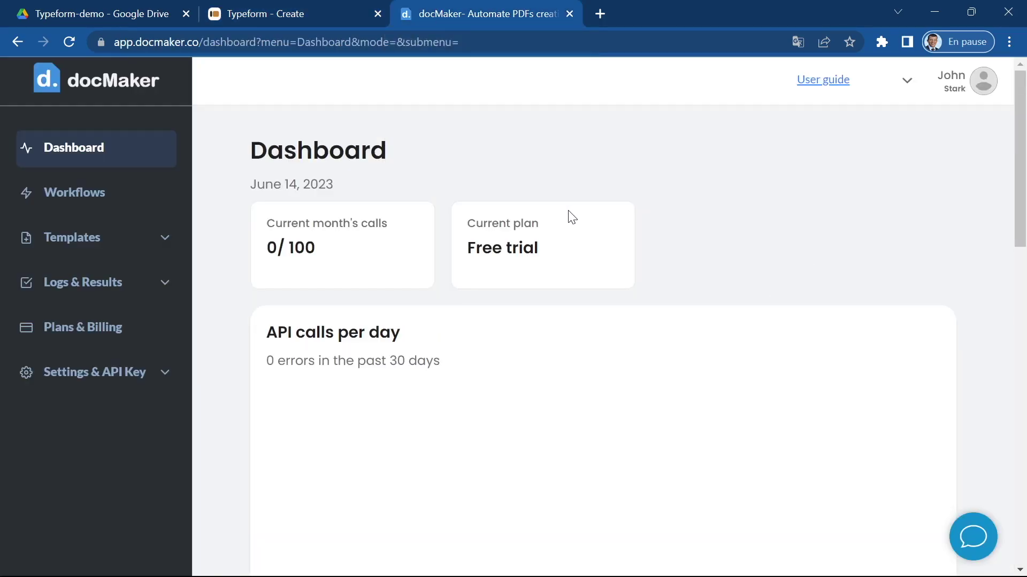
pyautogui.click(116, 199)
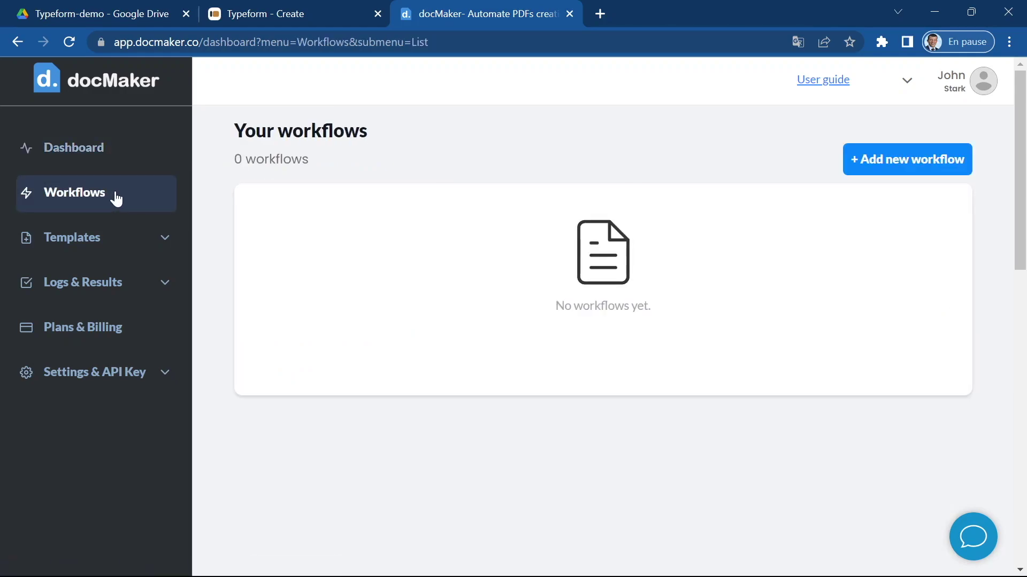
pyautogui.click(935, 168)
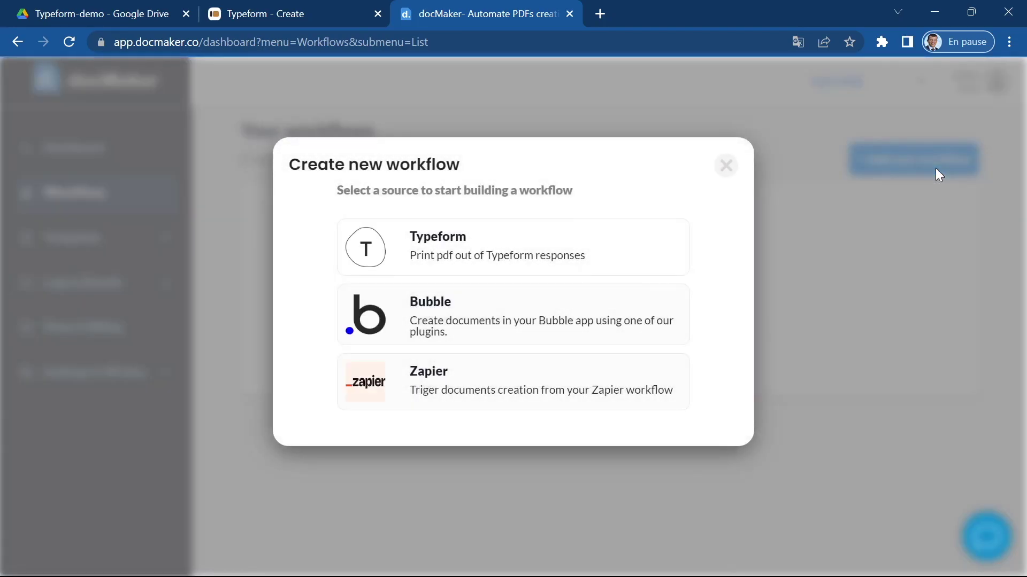
pyautogui.click(507, 255)
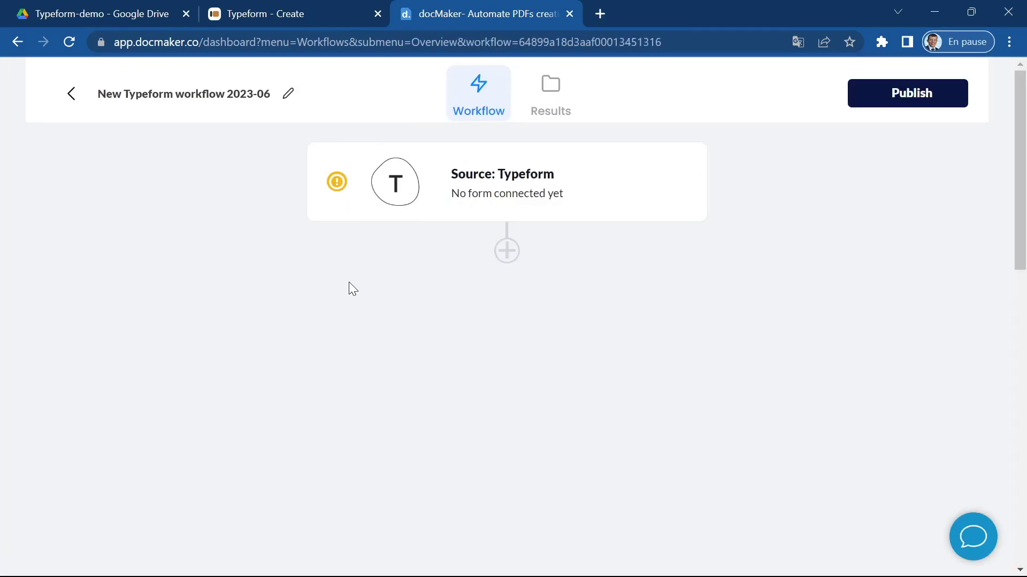
pyautogui.click(514, 198)
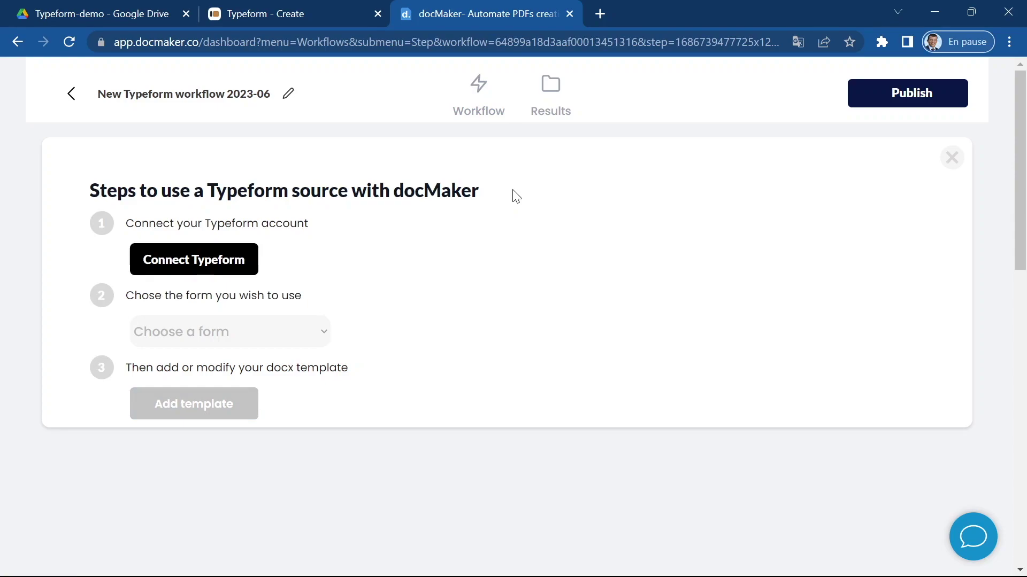
# - Authorize docMaker on the Typeform account and select 'Demo form' as the workflow's source form
pyautogui.click(242, 259)
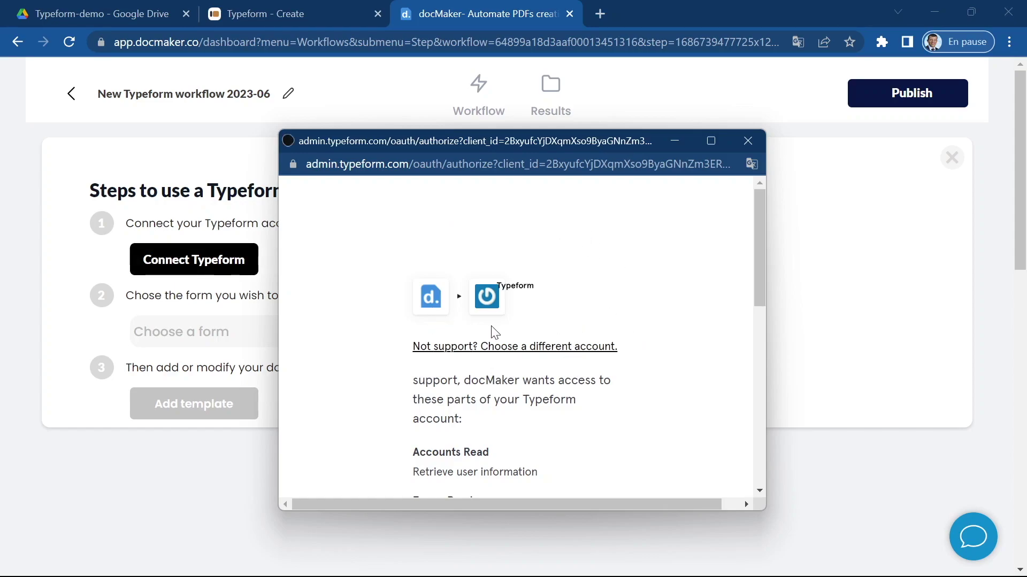
pyautogui.scroll(-8, 491, 331)
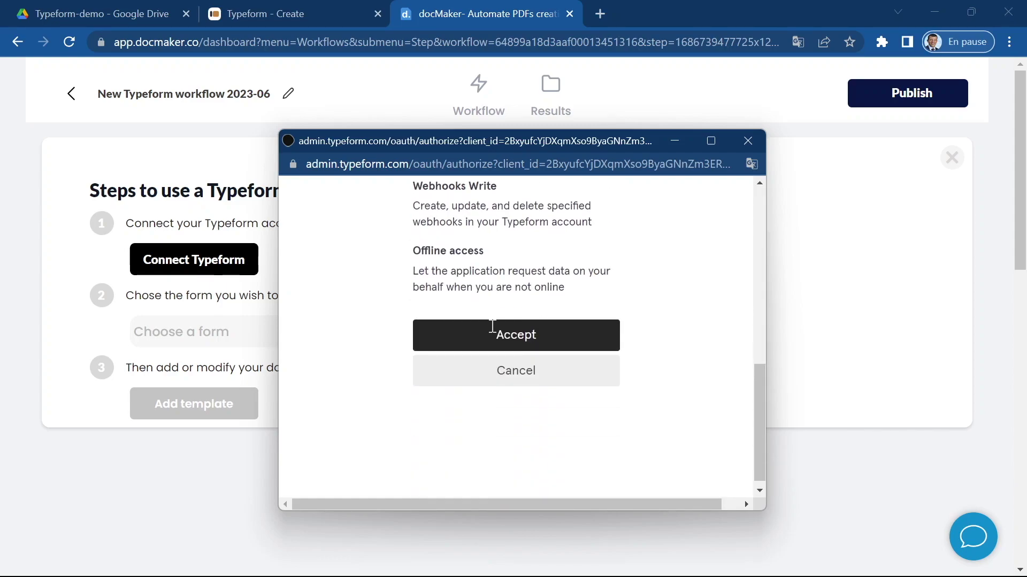
pyautogui.click(557, 335)
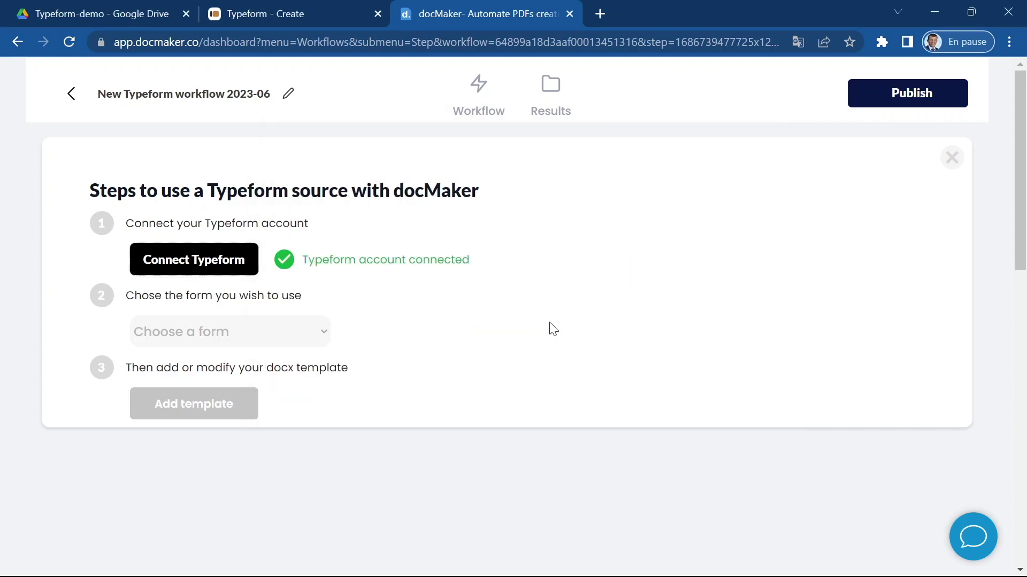
pyautogui.click(310, 339)
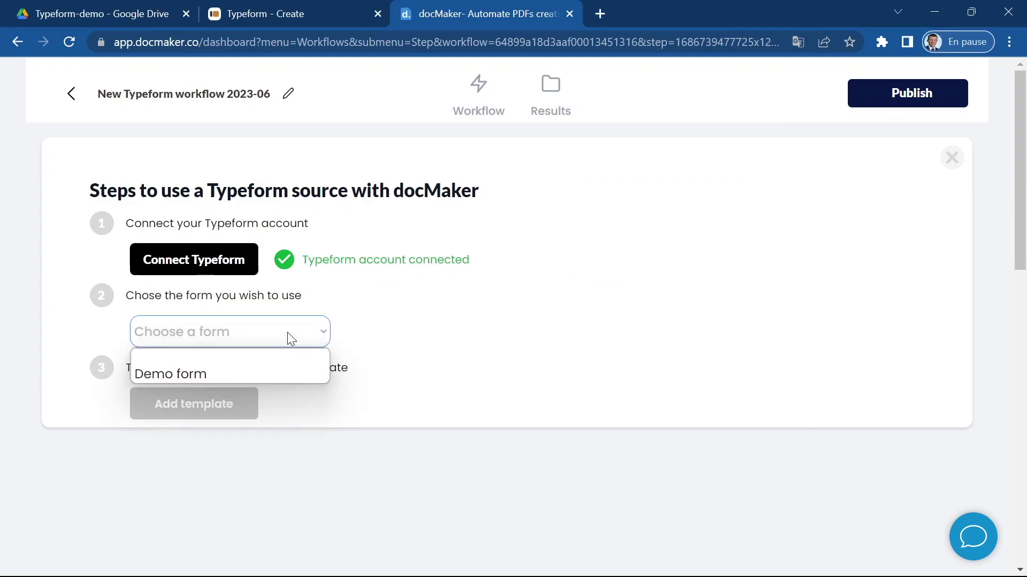
pyautogui.click(177, 376)
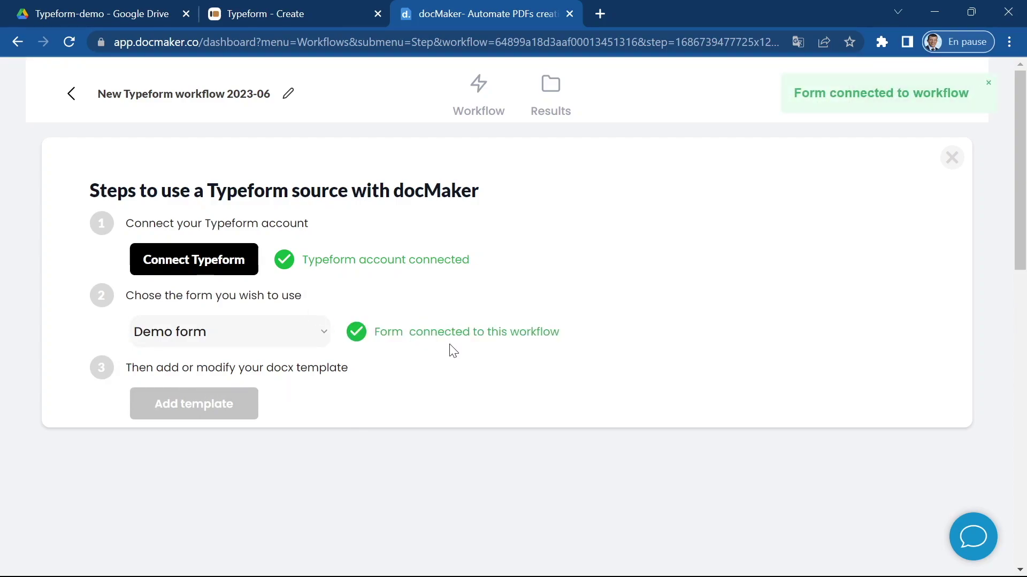
pyautogui.click(469, 107)
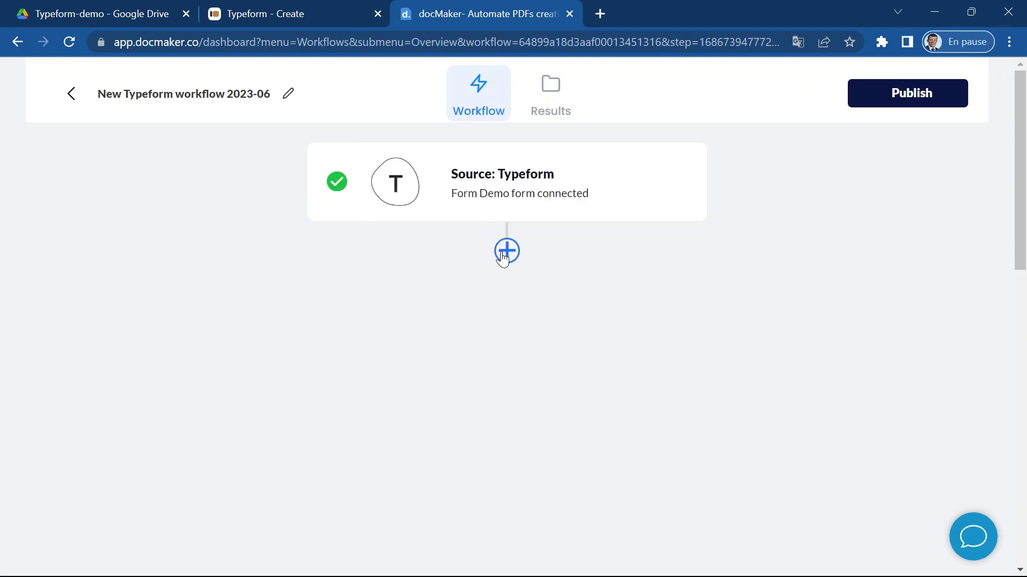
# - Add a template step after the Typeform source and bring up Customer request form.docx in Word
pyautogui.click(505, 251)
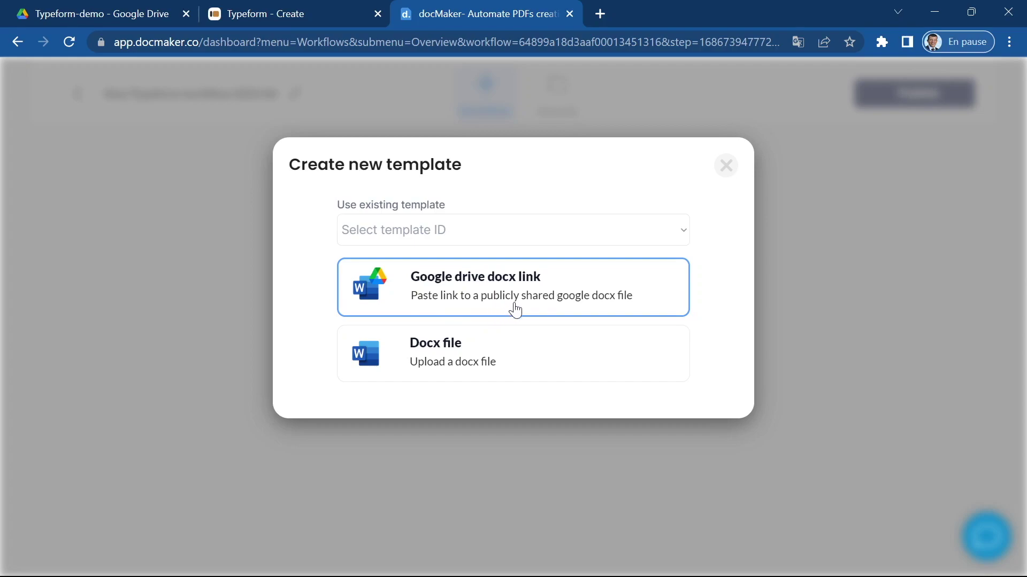
pyautogui.click(728, 558)
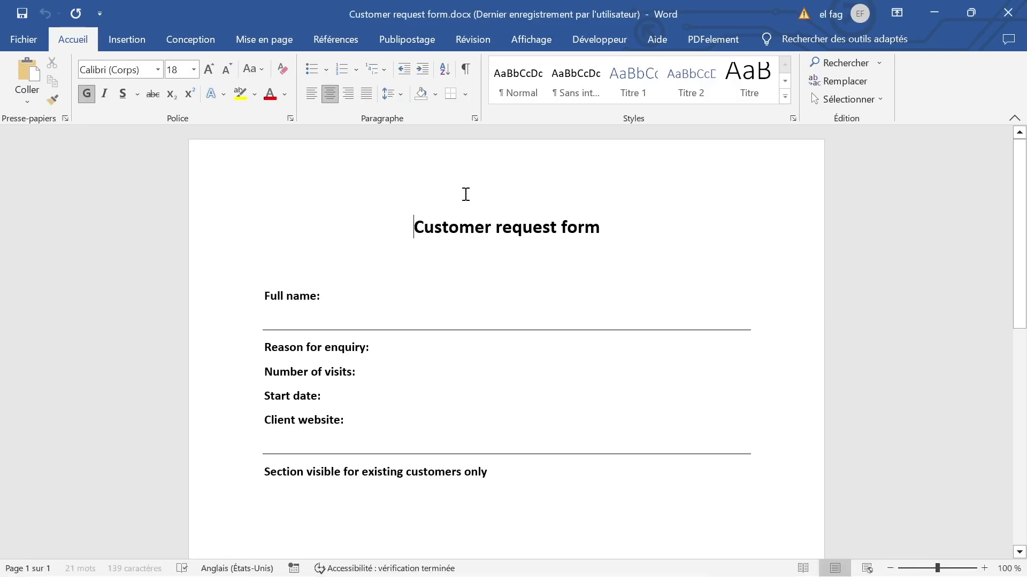
# - Scroll through Customer request form.docx to review its labelled fields
pyautogui.scroll(-1, 458, 197)
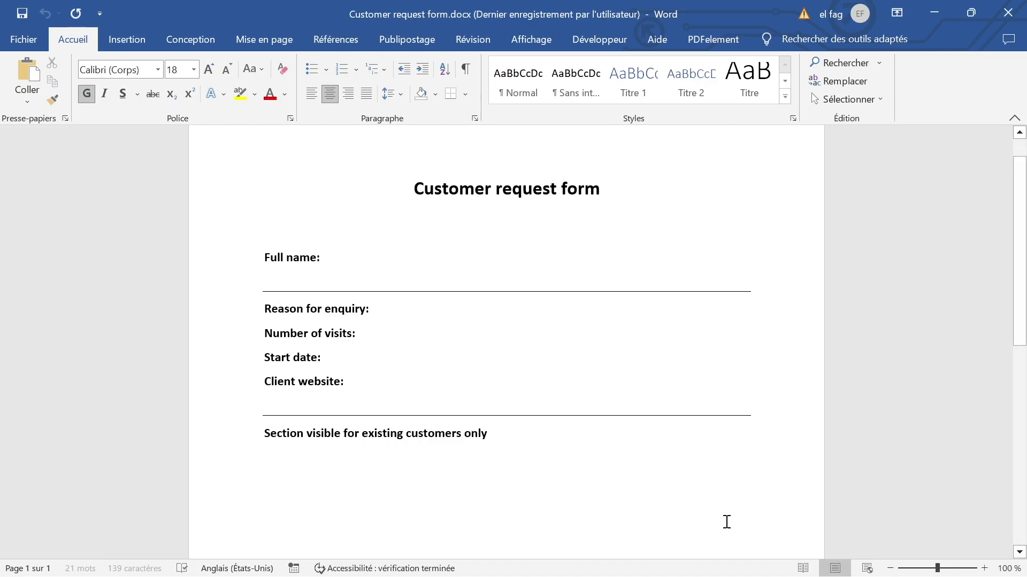
# - Upload Customer request form.docx from the computer into the Typeform-demo Drive folder
pyautogui.moveTo(733, 568)
pyautogui.click(655, 558)
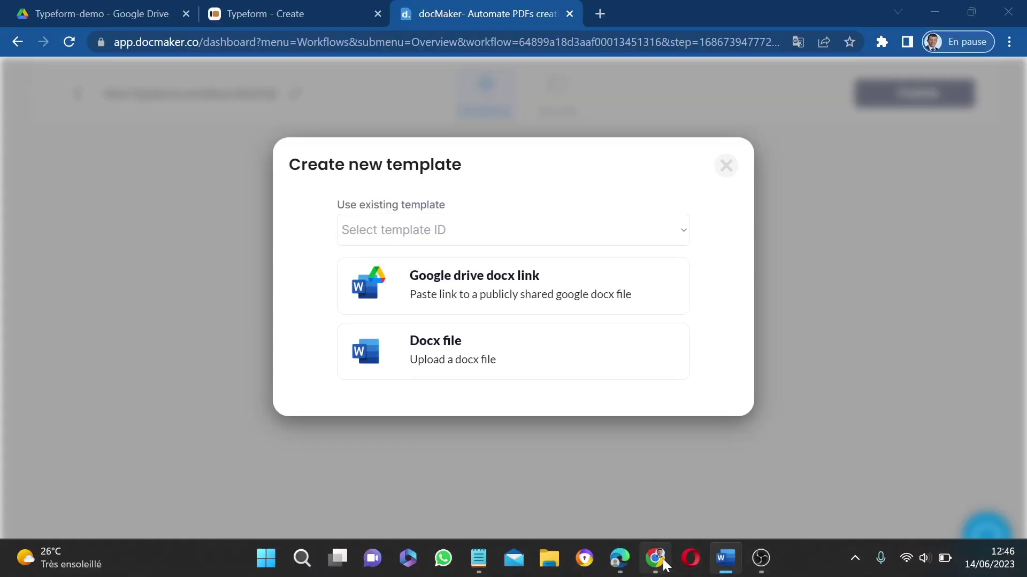
pyautogui.click(69, 13)
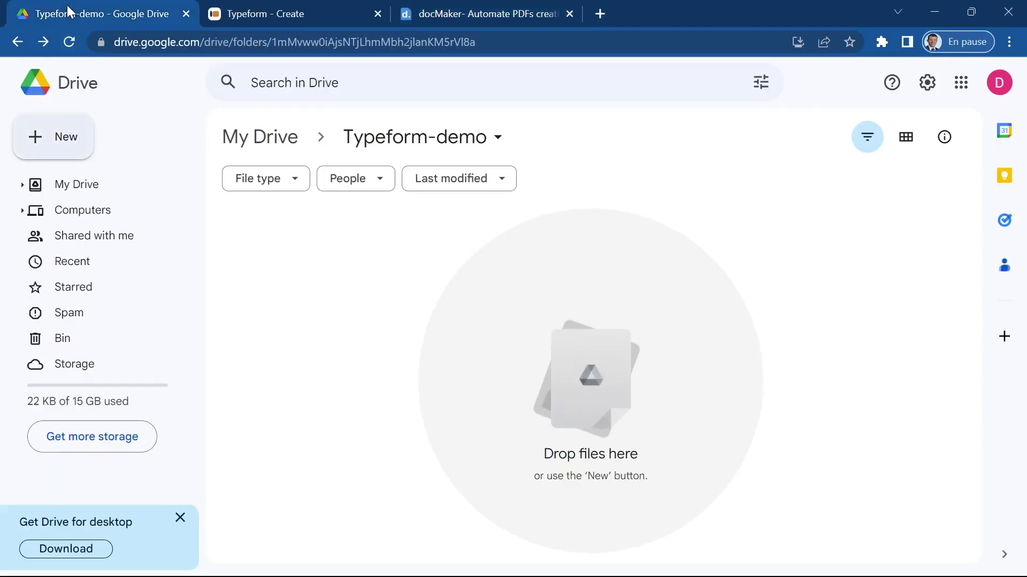
pyautogui.click(63, 131)
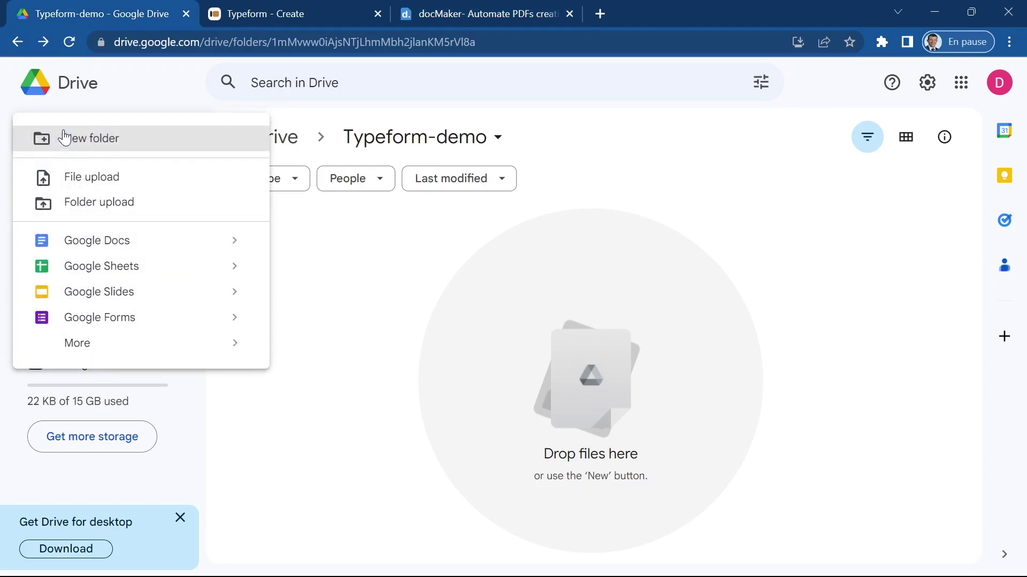
pyautogui.click(97, 171)
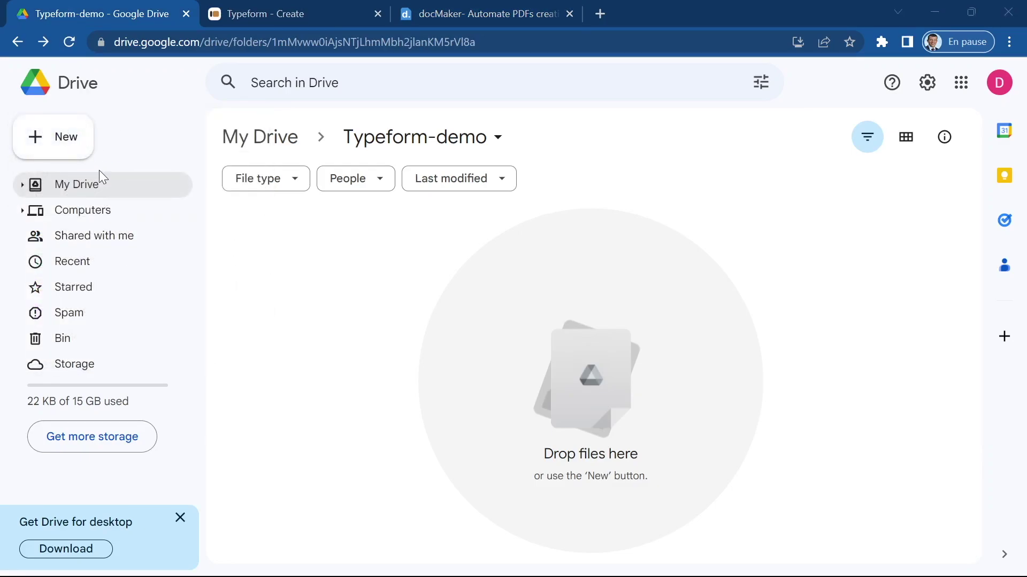
pyautogui.click(284, 121)
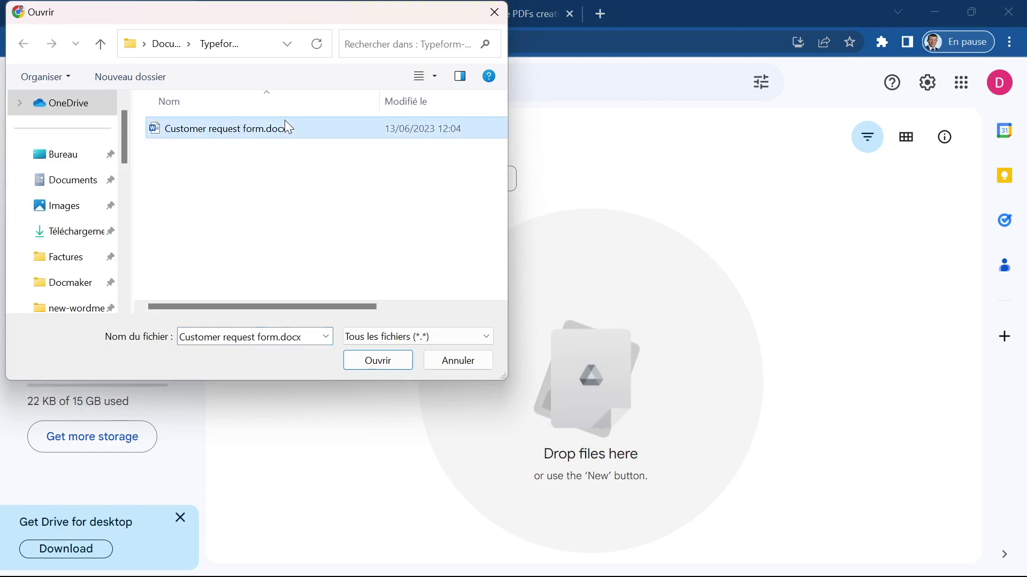
pyautogui.click(387, 356)
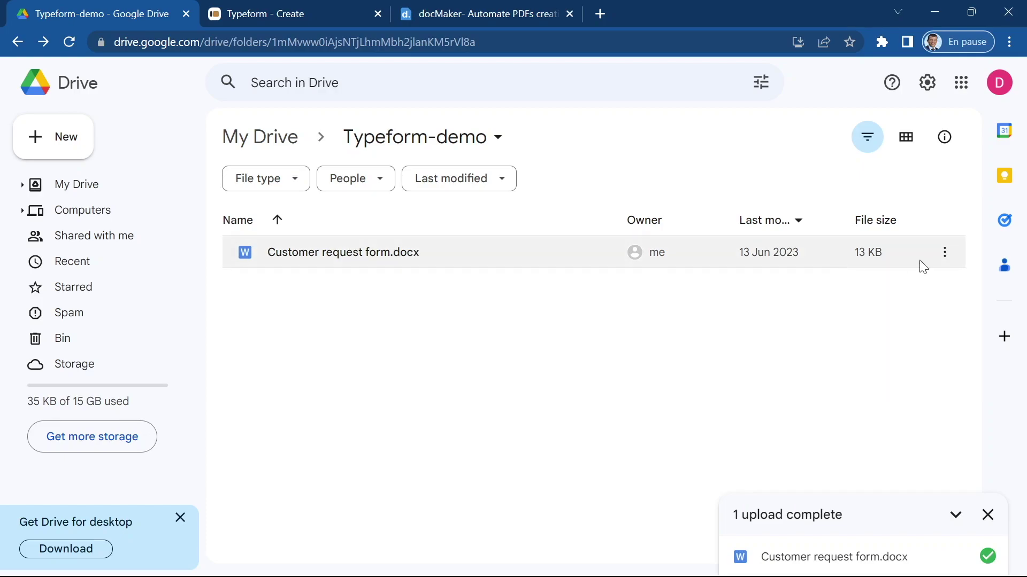
# - Share the uploaded docx so anyone with the link is an Editor, and copy the link
pyautogui.click(946, 254)
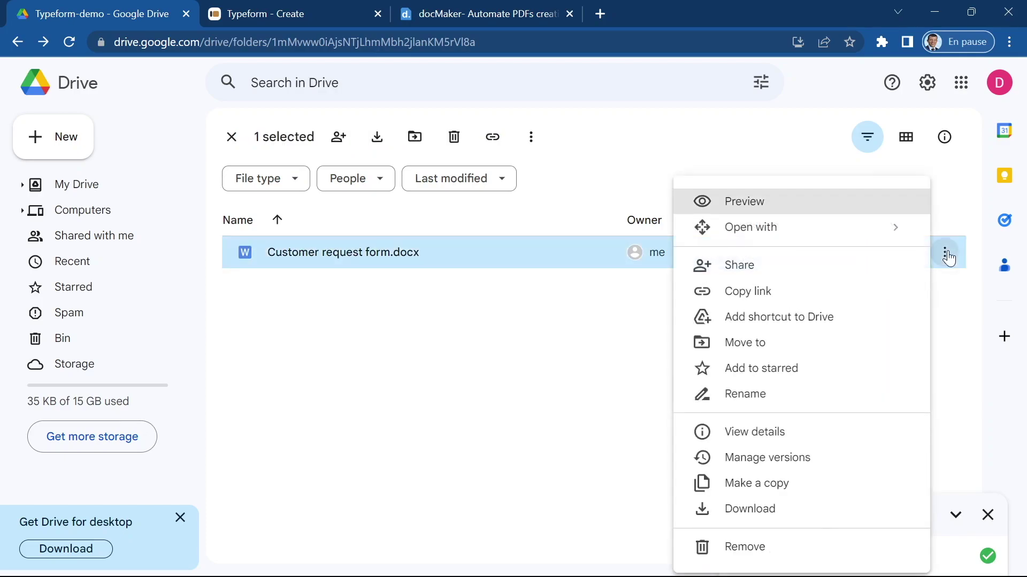
pyautogui.click(837, 275)
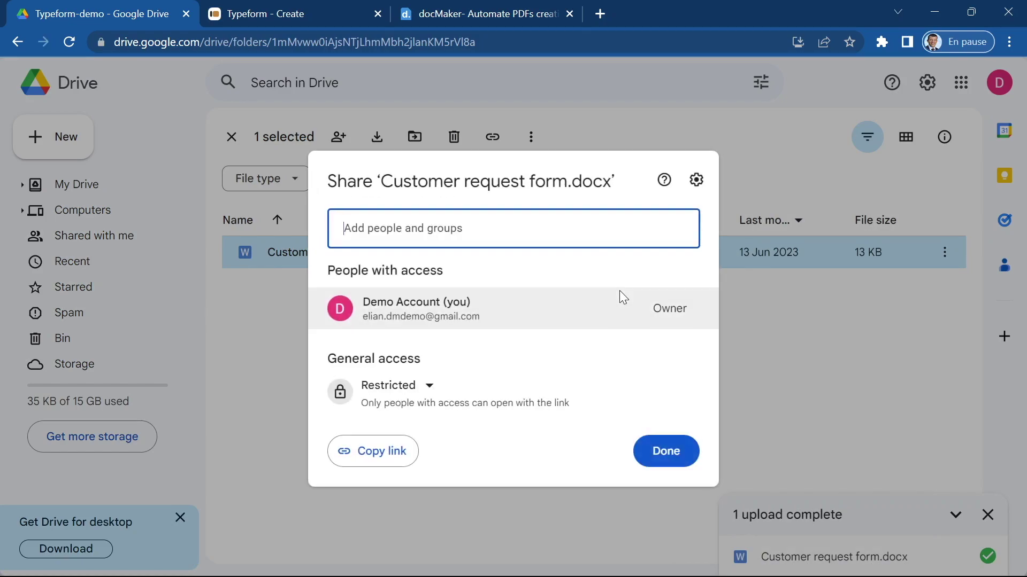
pyautogui.click(430, 387)
pyautogui.click(458, 473)
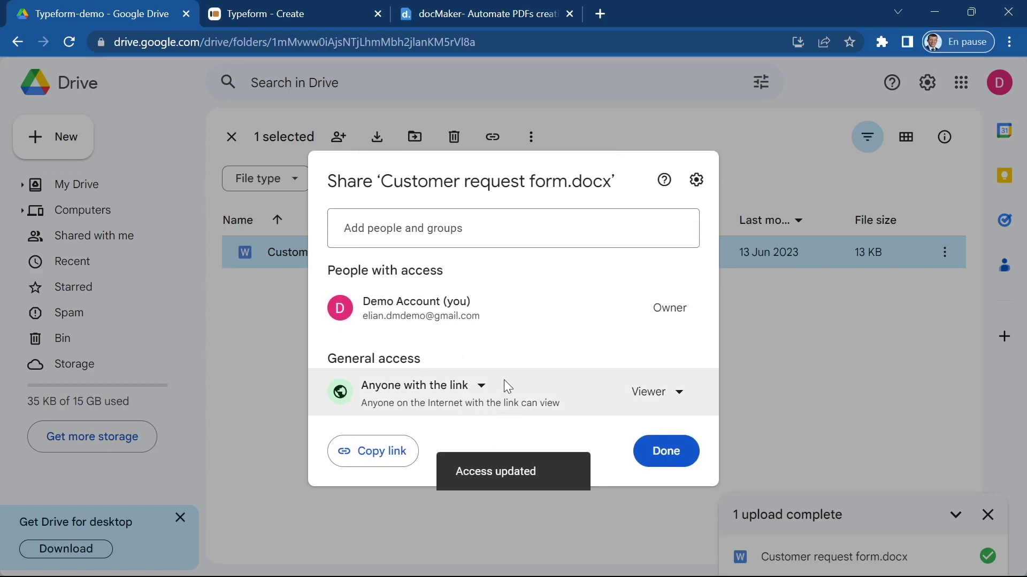
pyautogui.click(679, 396)
pyautogui.click(684, 358)
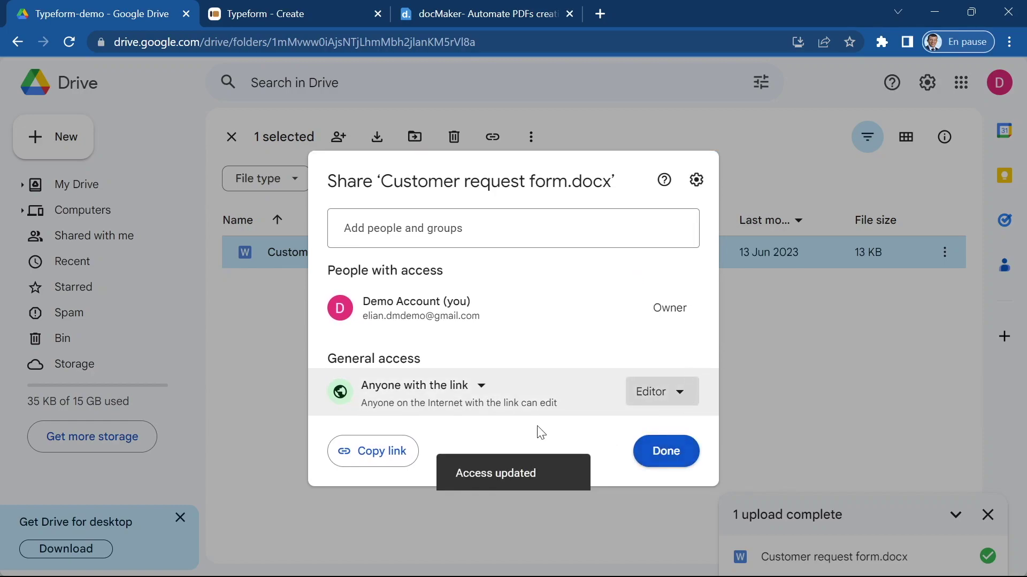
pyautogui.click(410, 449)
pyautogui.click(663, 449)
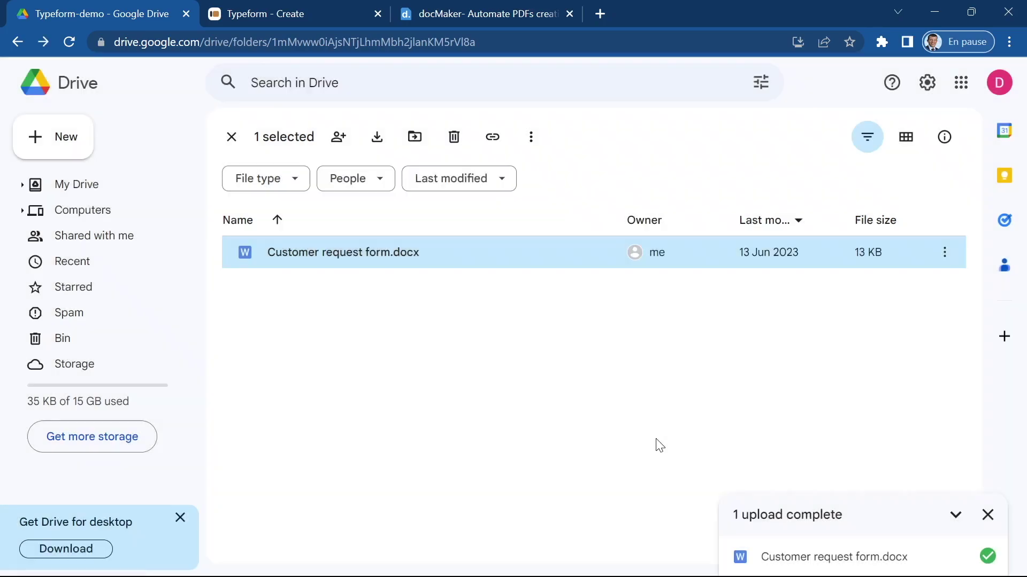
pyautogui.click(469, 8)
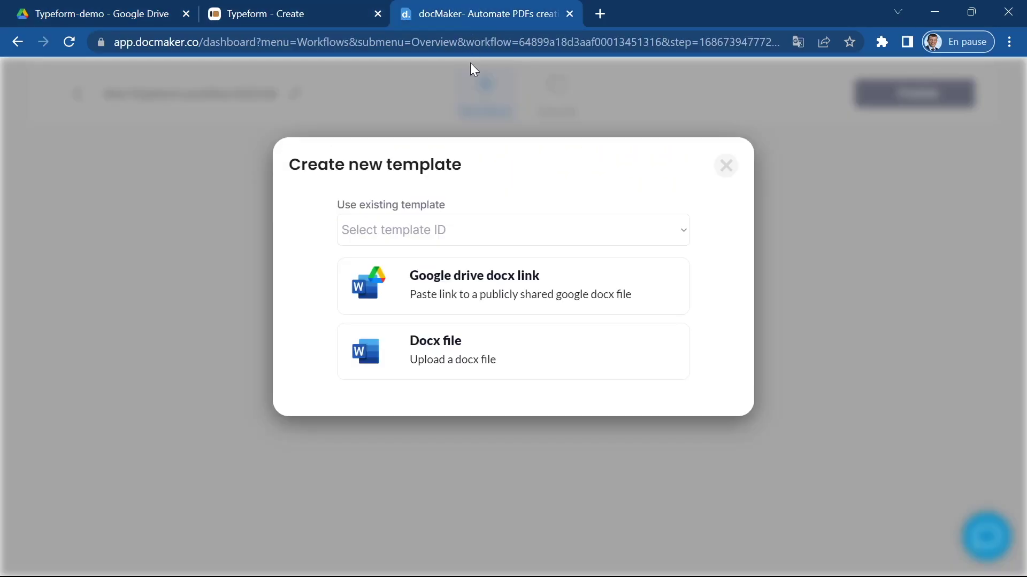
# - Create template 'mytemplate' from the pasted Google Docs share link and save it
pyautogui.click(482, 286)
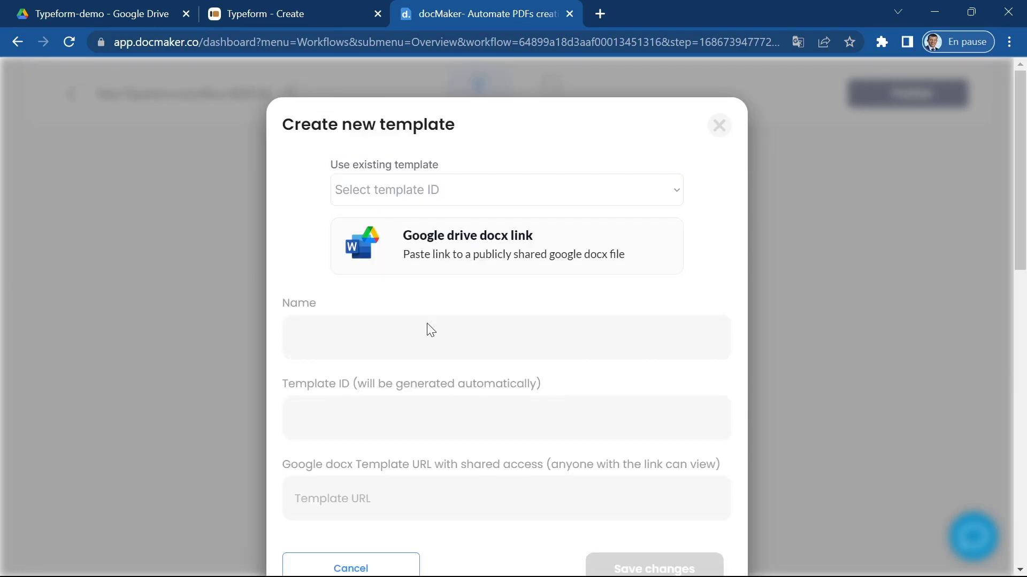
pyautogui.click(455, 339)
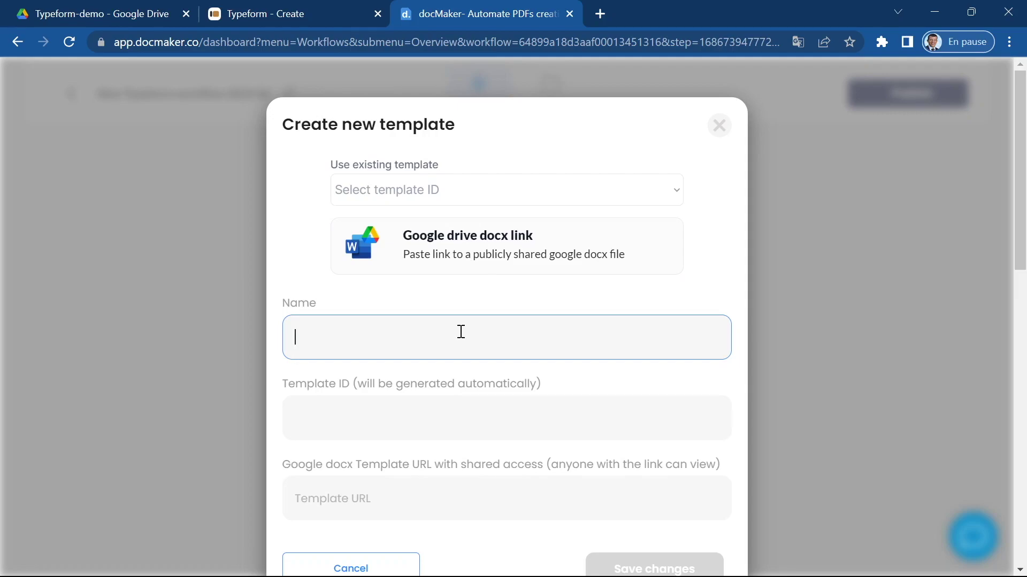
pyautogui.write('mytemple')
pyautogui.press('Tab')
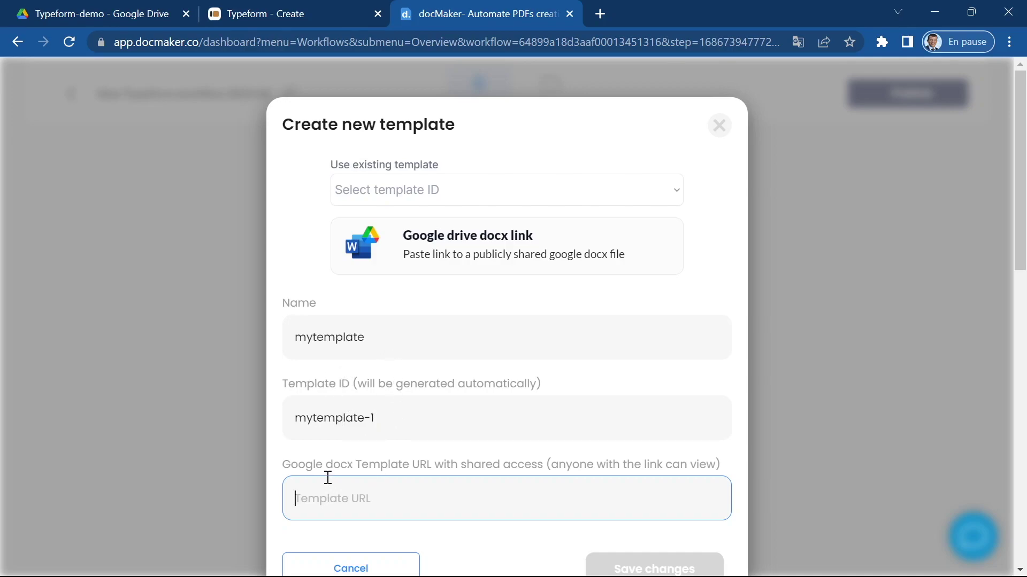
pyautogui.hotkey('ctrl', 'v')
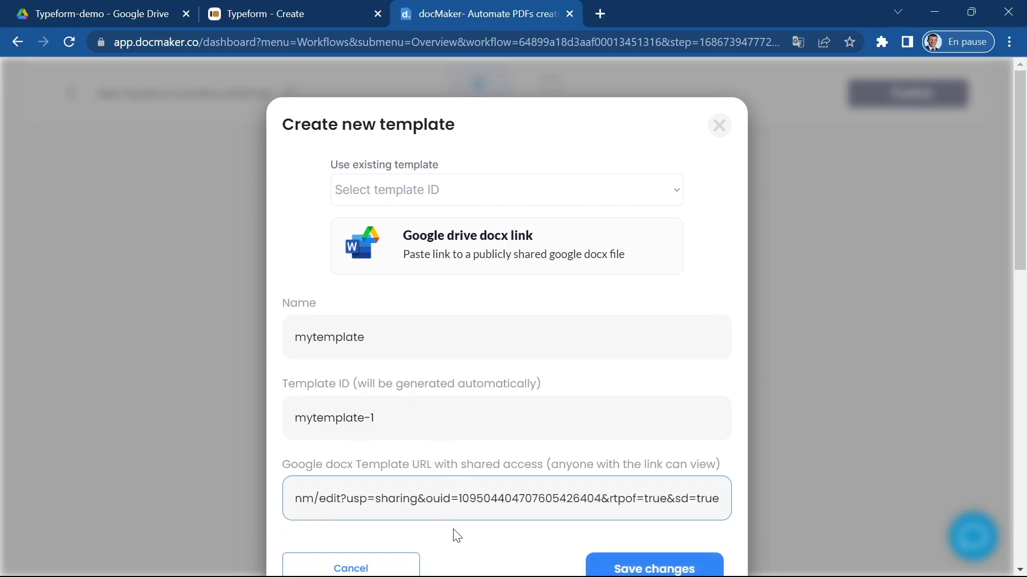
pyautogui.click(607, 564)
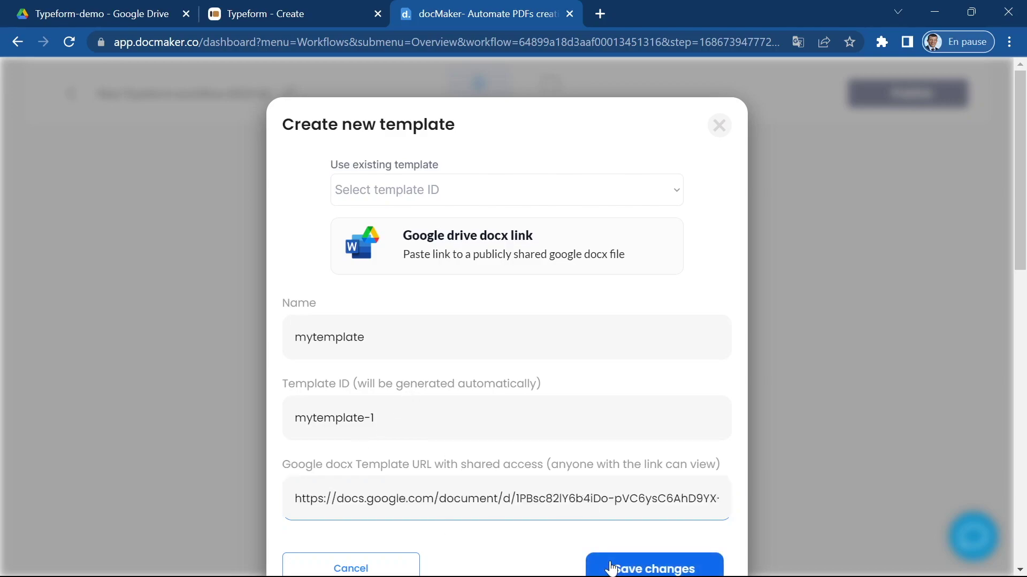
pyautogui.scroll(-2, 188, 349)
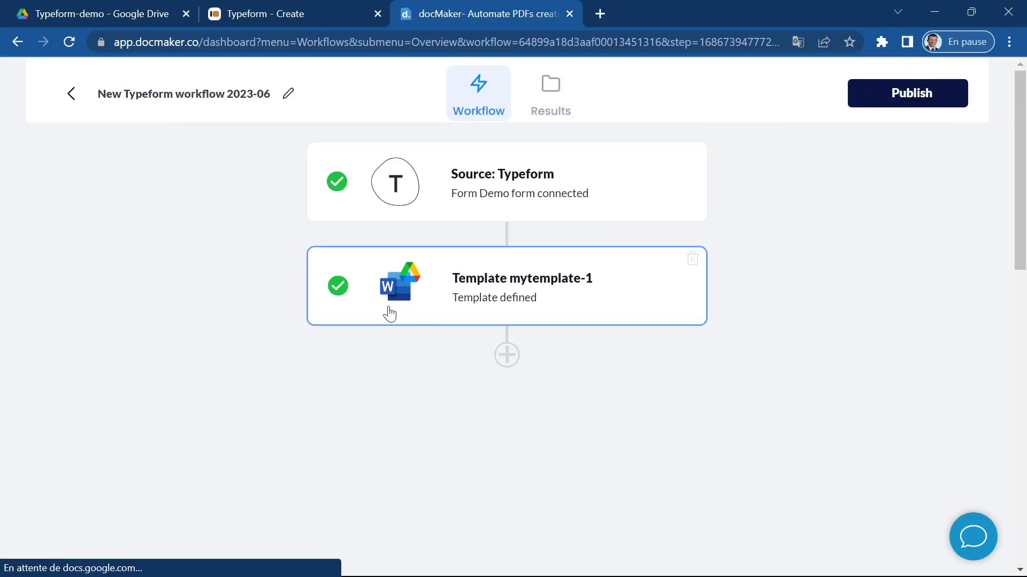
# - Open the mytemplate-1 template and copy the full-name question's tag, inserted as Text
pyautogui.click(367, 310)
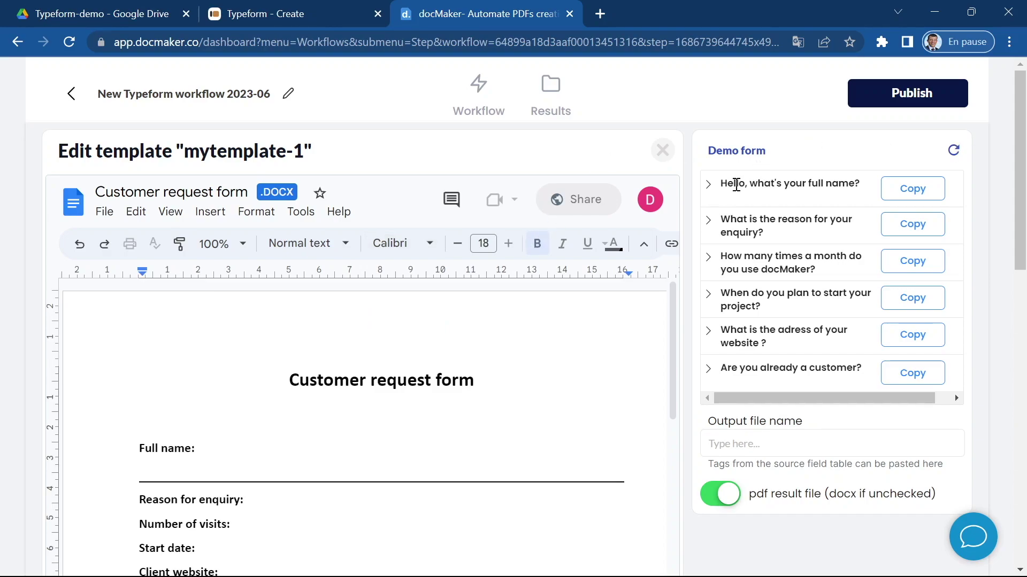
pyautogui.click(709, 184)
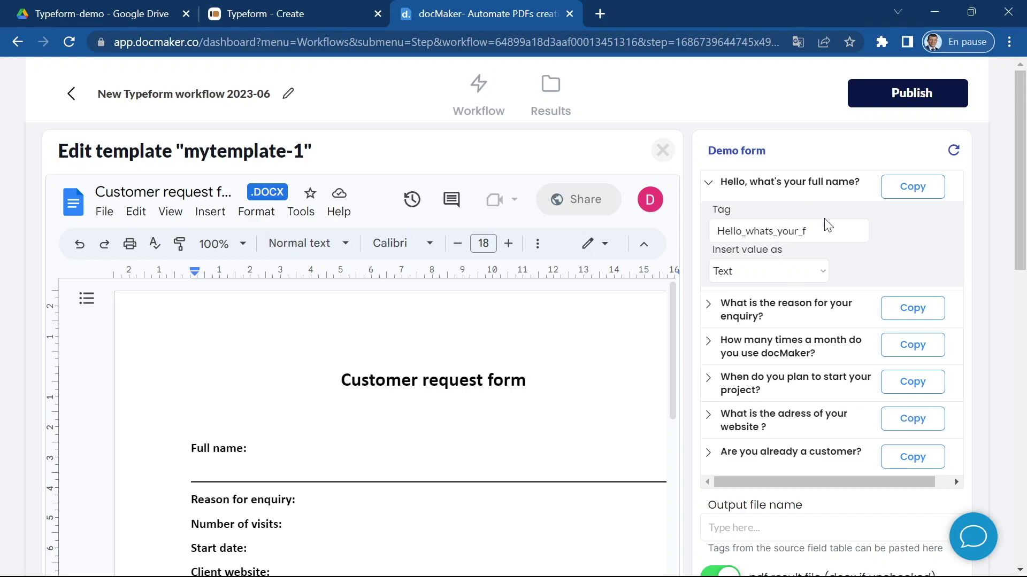
pyautogui.click(827, 234)
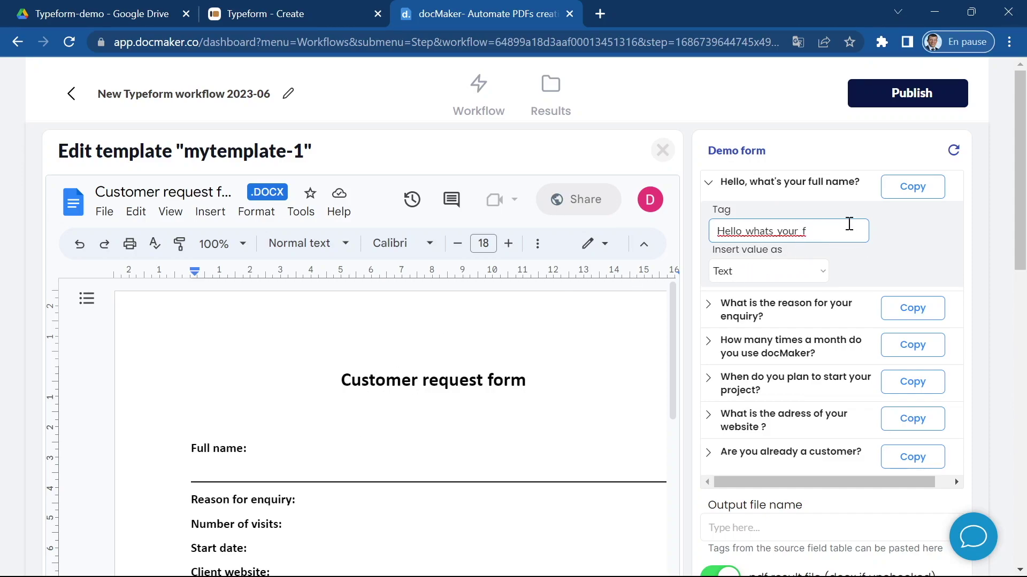
pyautogui.click(743, 273)
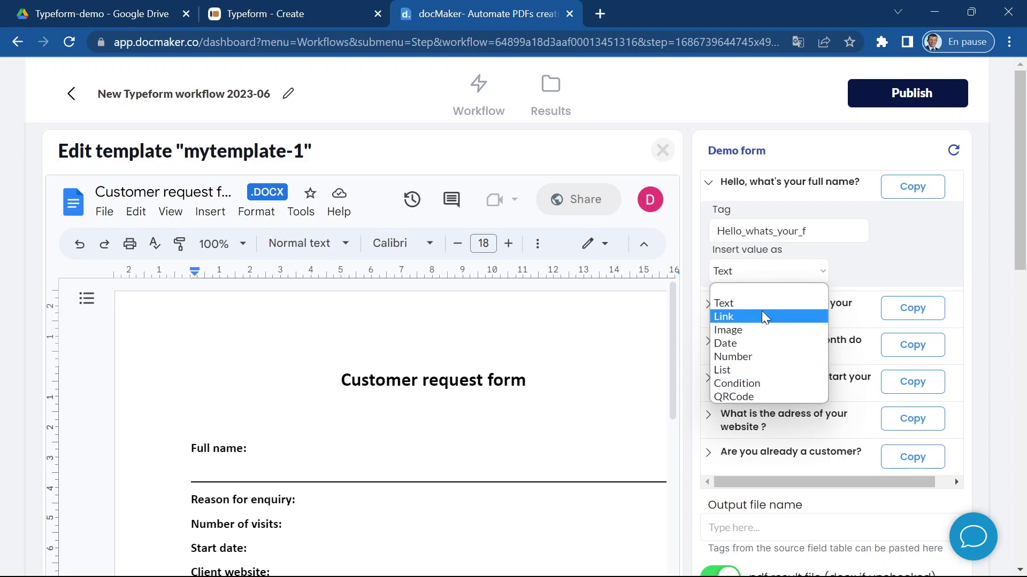
pyautogui.click(838, 250)
pyautogui.click(836, 238)
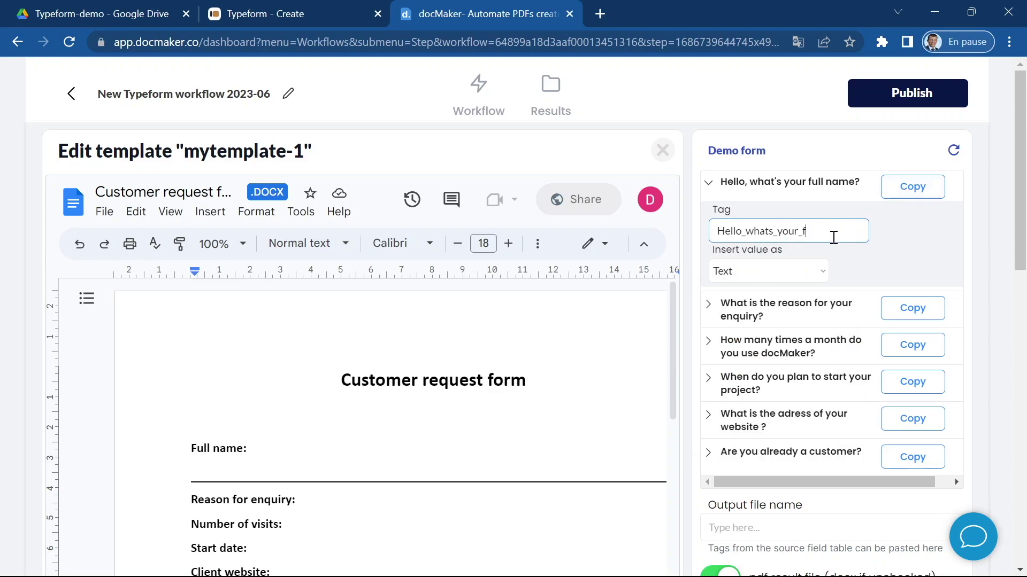
pyautogui.click(903, 193)
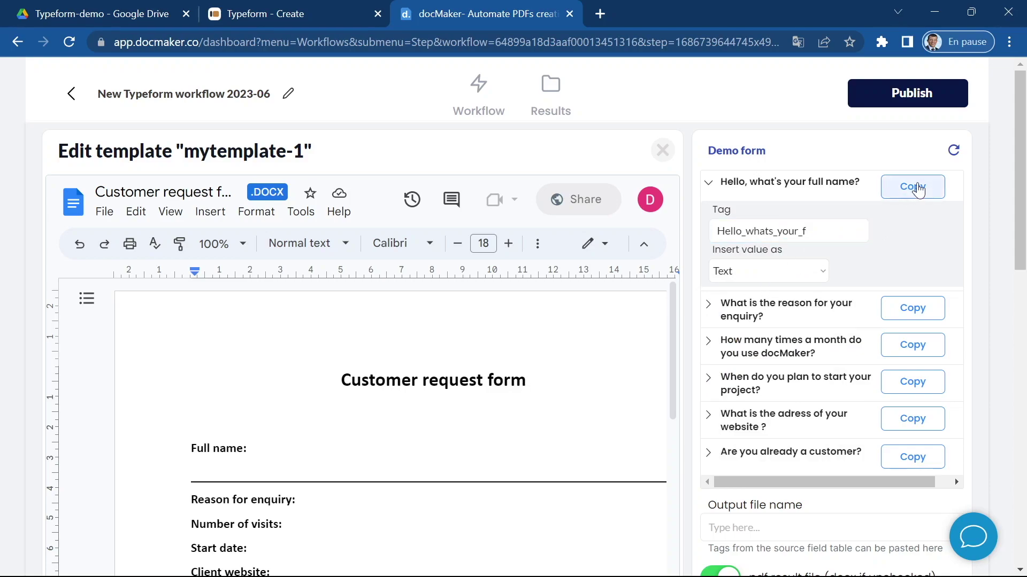
# - Paste {Hello_whats_your_f} on a new line under 'Full name:' in the template
pyautogui.scroll(-1, 415, 396)
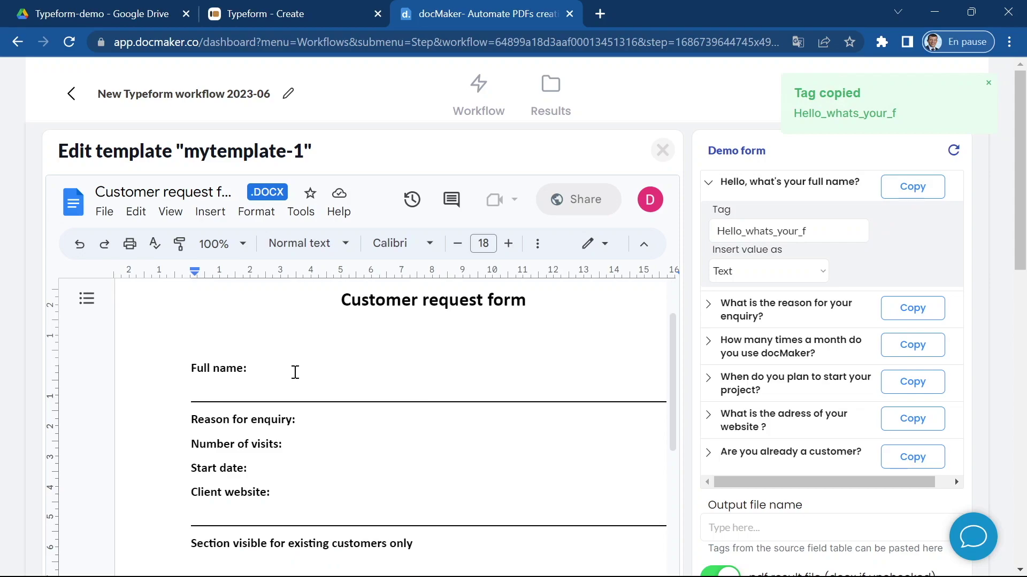
pyautogui.doubleClick(275, 373)
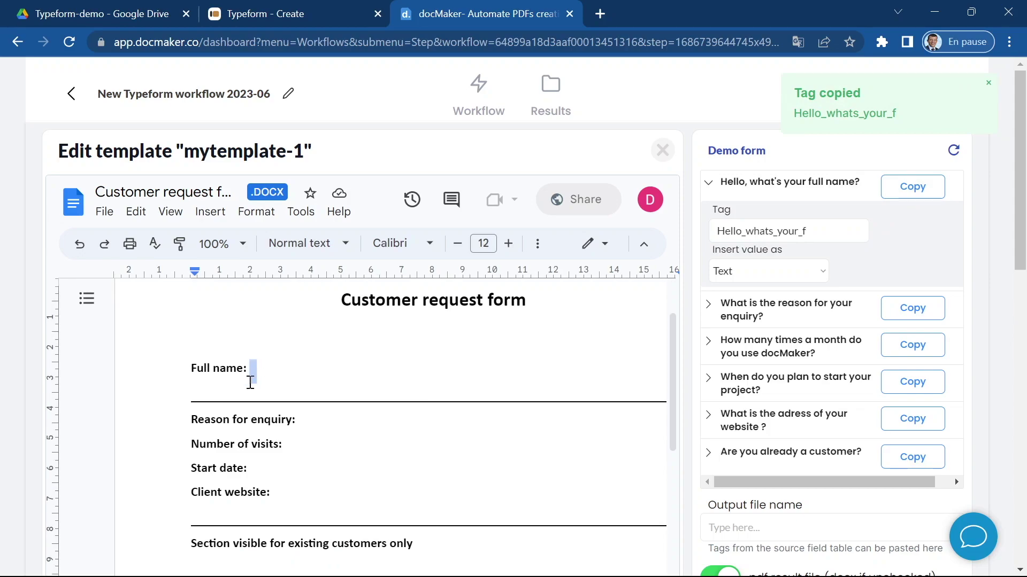
pyautogui.click(251, 382)
pyautogui.press('Return')
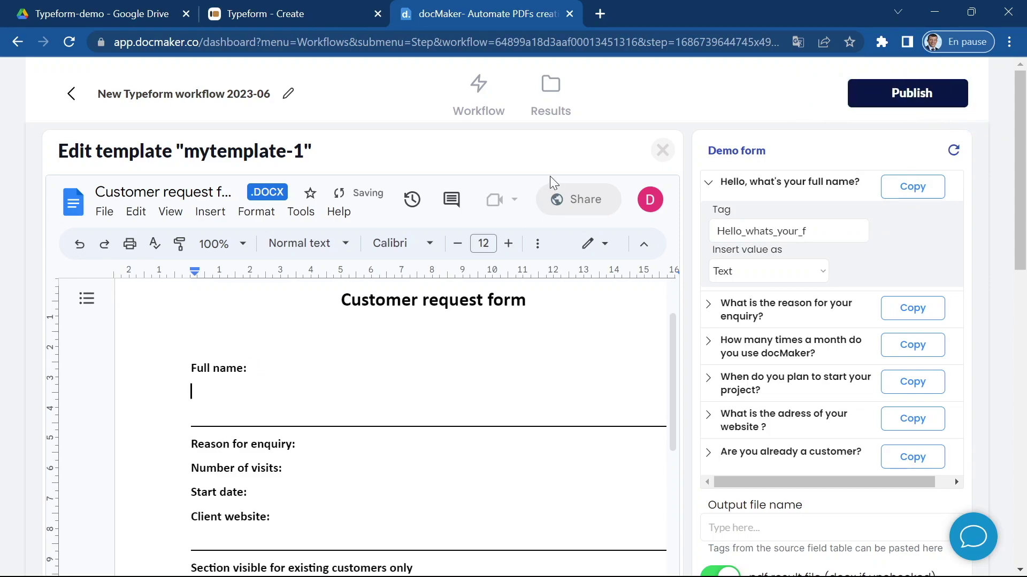
pyautogui.hotkey('ctrl', 'v')
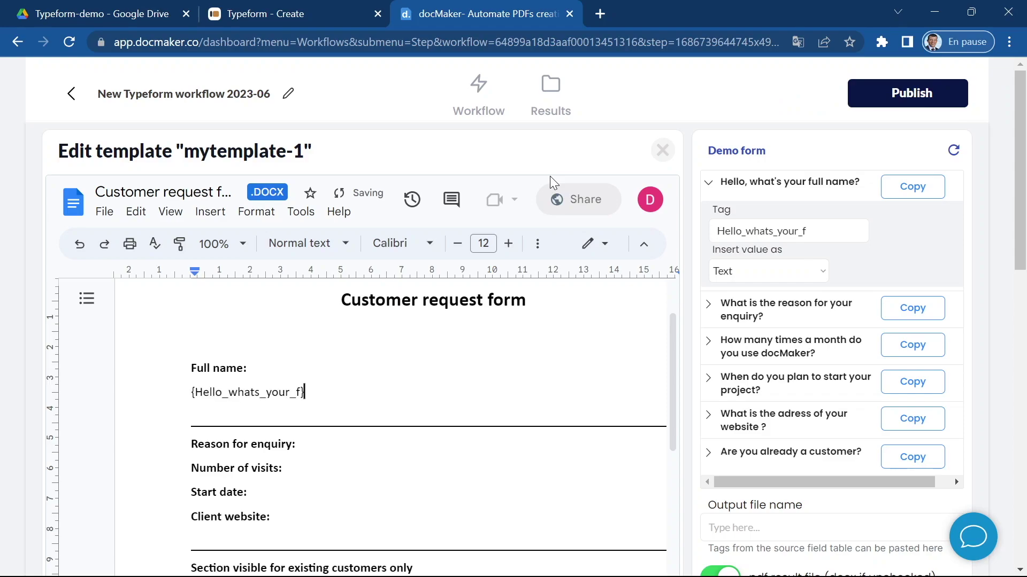
pyautogui.rightClick(339, 393)
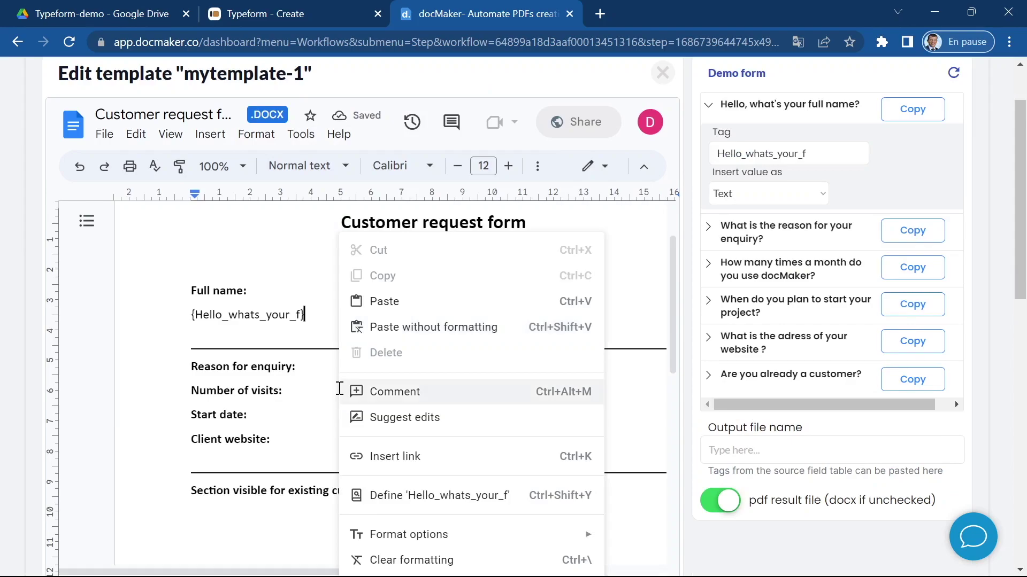
pyautogui.click(293, 346)
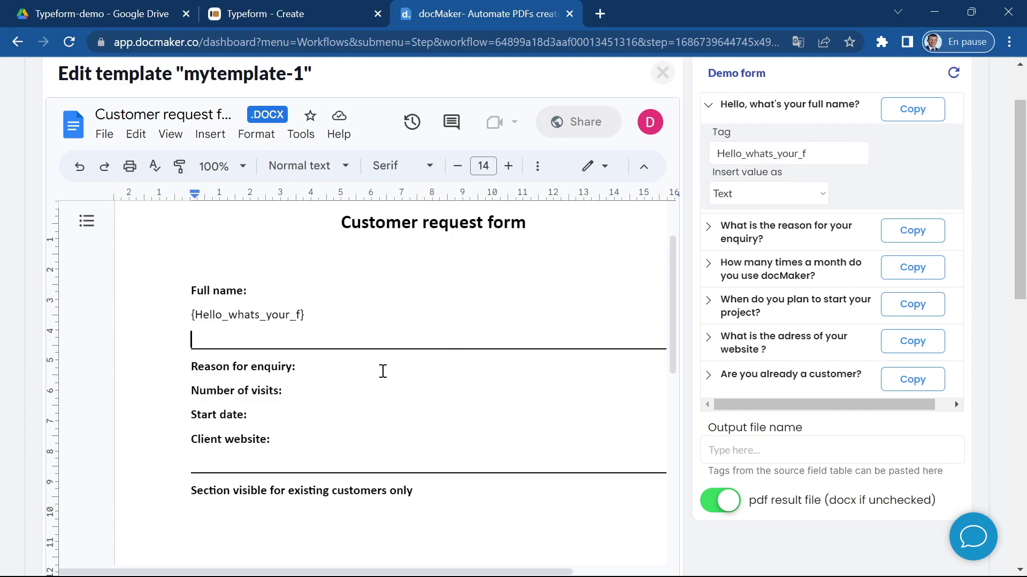
# - Set the reason-for-enquiry answer to insert as a List and copy its tag
pyautogui.click(711, 230)
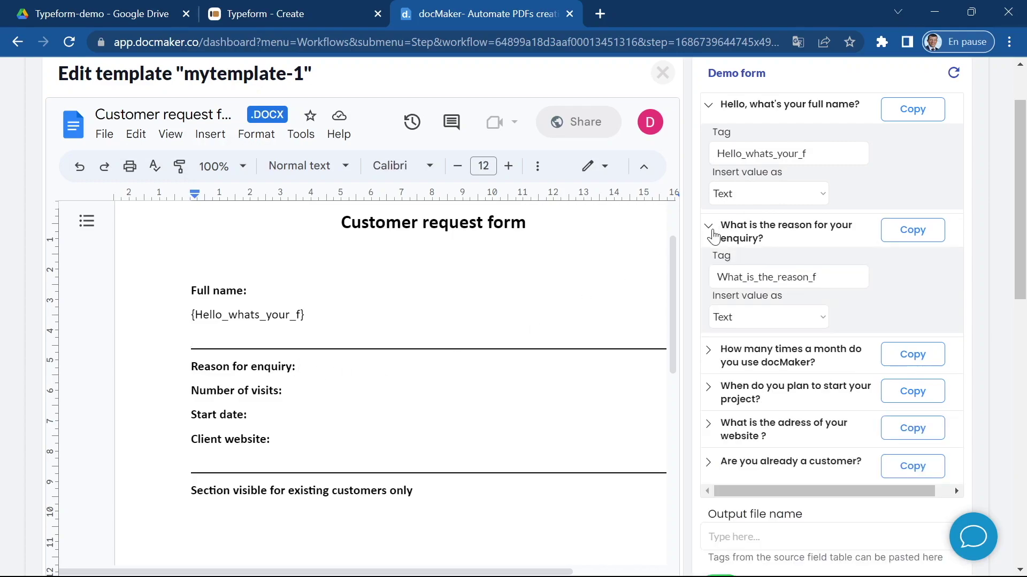
pyautogui.click(241, 8)
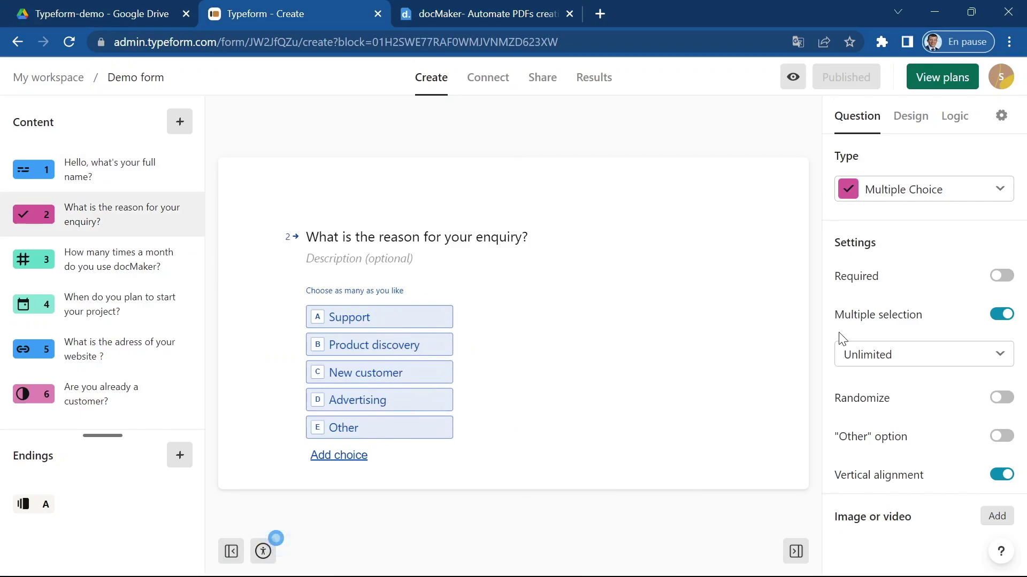
pyautogui.click(488, 8)
pyautogui.click(775, 320)
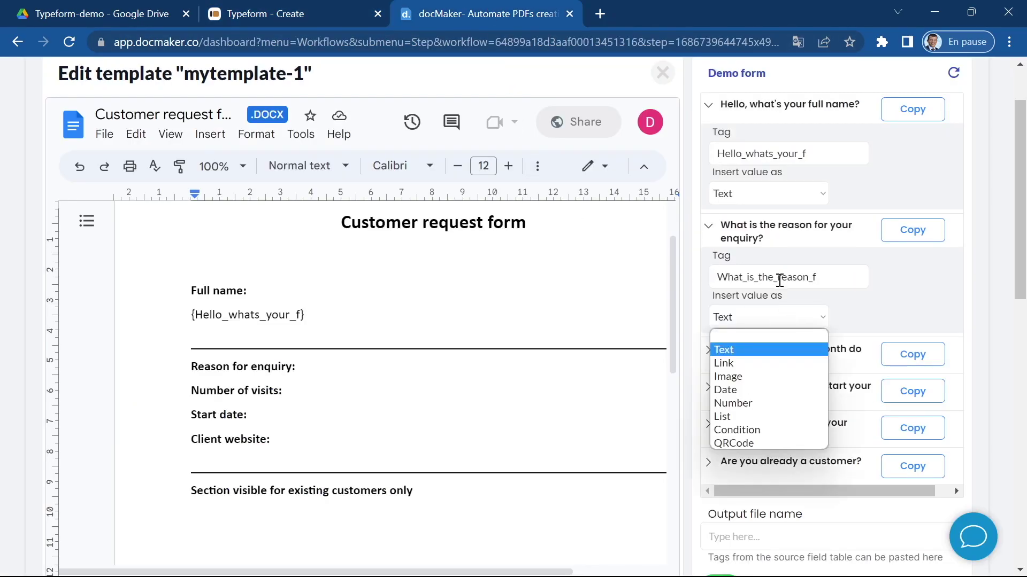
pyautogui.click(752, 418)
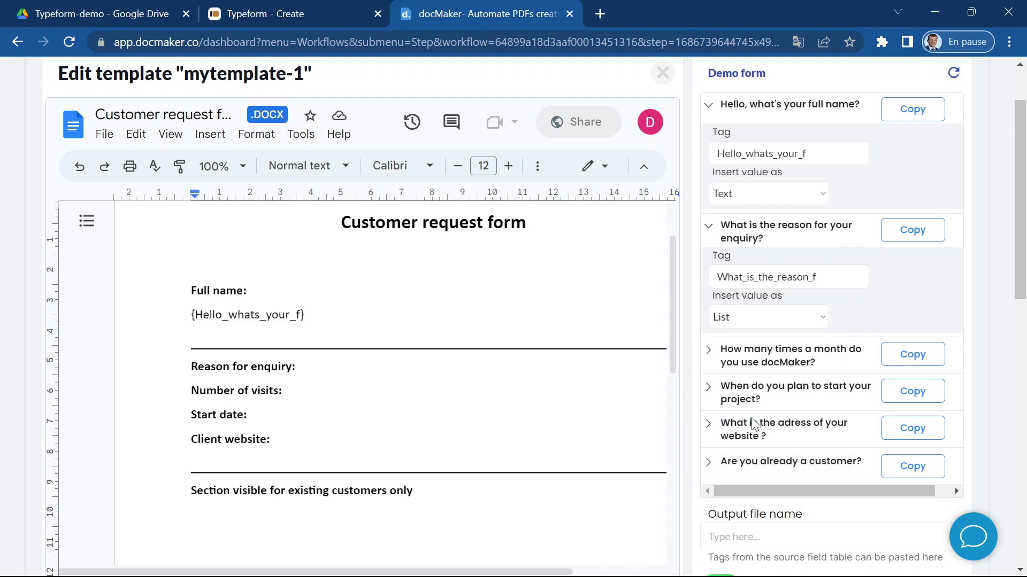
pyautogui.click(891, 243)
# - Paste the list placeholder under 'Reason for enquiry:', unbold it, and move the closing tag to its own line
pyautogui.click(315, 364)
pyautogui.press('Return')
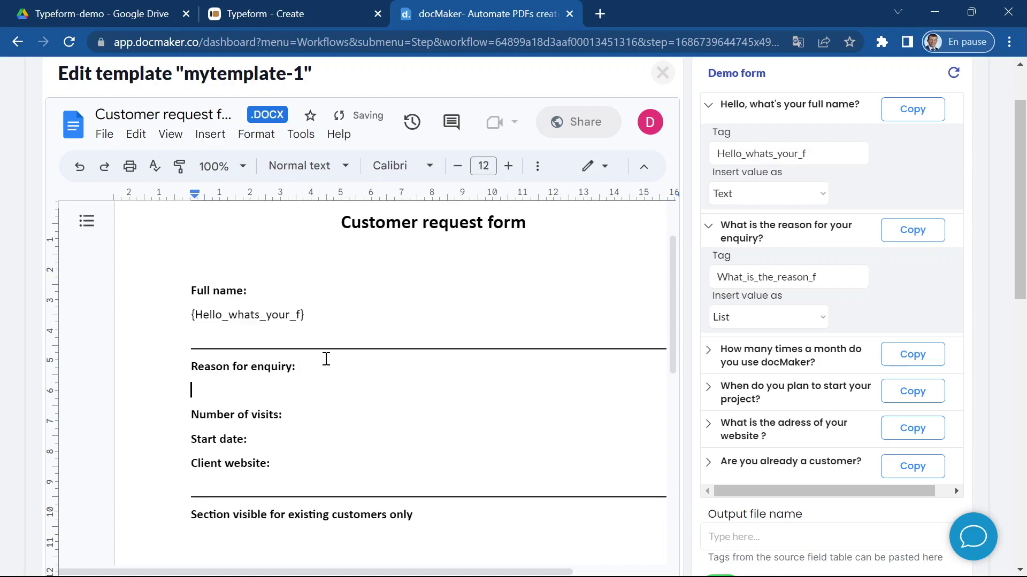
pyautogui.hotkey('ctrl', 'v')
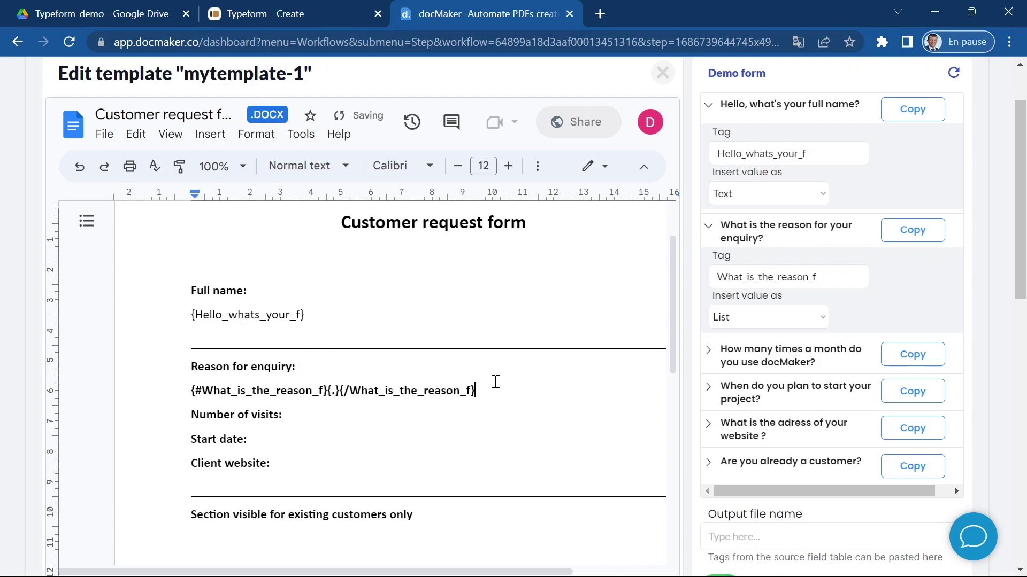
pyautogui.moveTo(303, 367); pyautogui.dragTo(316, 402)
pyautogui.click(442, 390)
pyautogui.hotkey('shift', 'Down')
pyautogui.hotkey('ctrl', 'b')
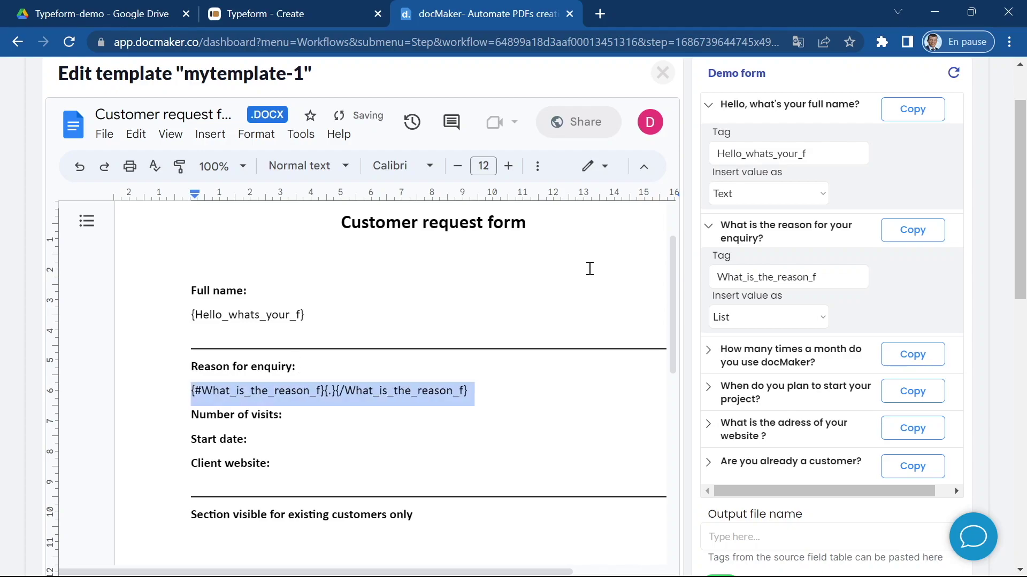
pyautogui.press('Right')
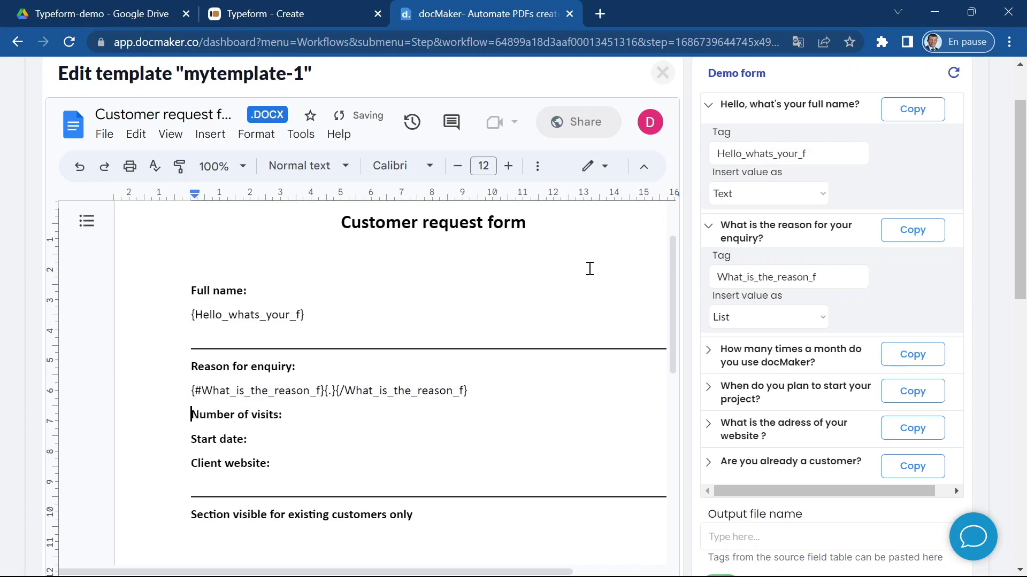
pyautogui.press('Left')
pyautogui.press('Return')
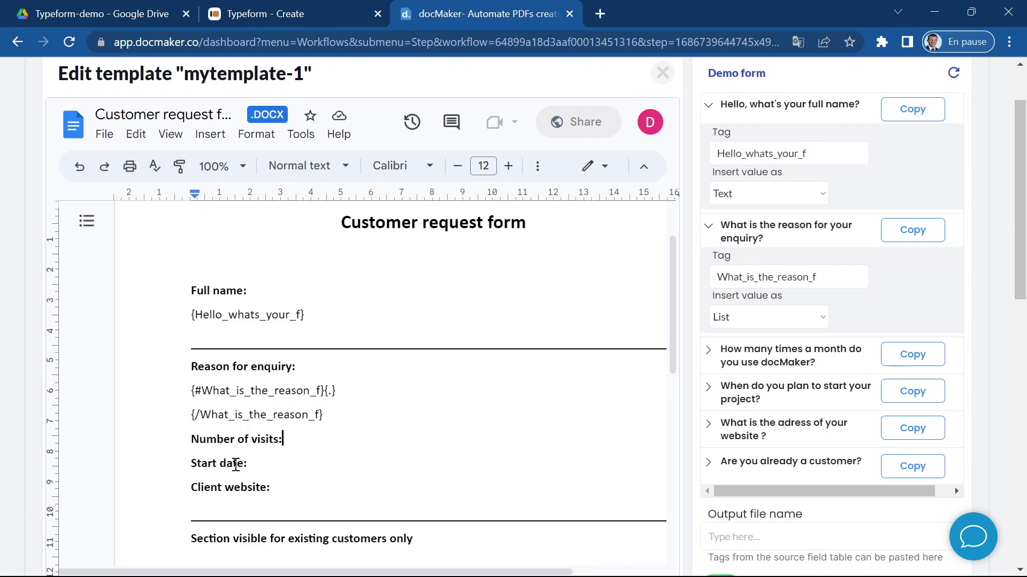
# - Set the monthly-usage answer to insert as a Number in fr-FR format and copy its tag
pyautogui.scroll(-2, 798, 227)
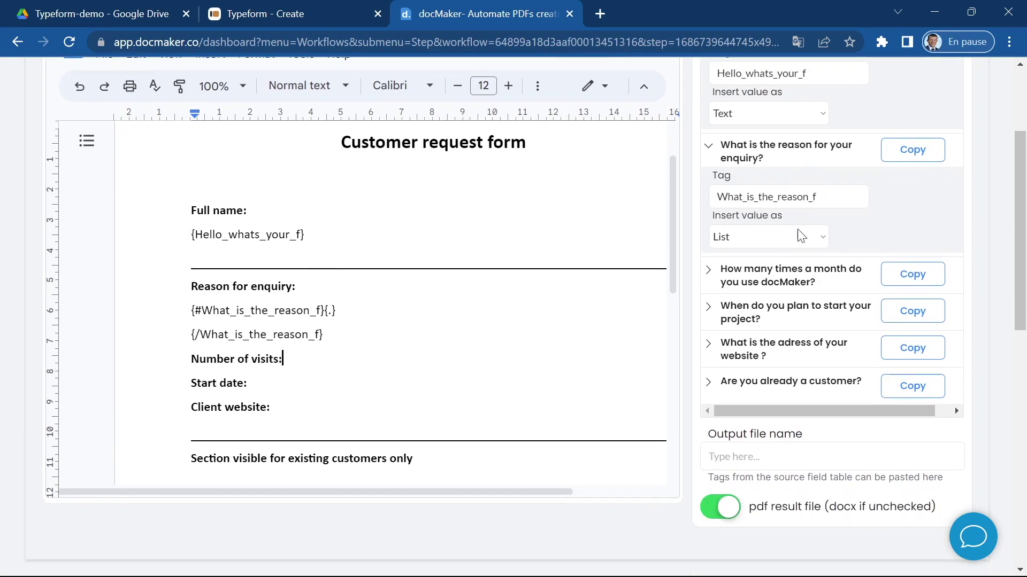
pyautogui.click(714, 278)
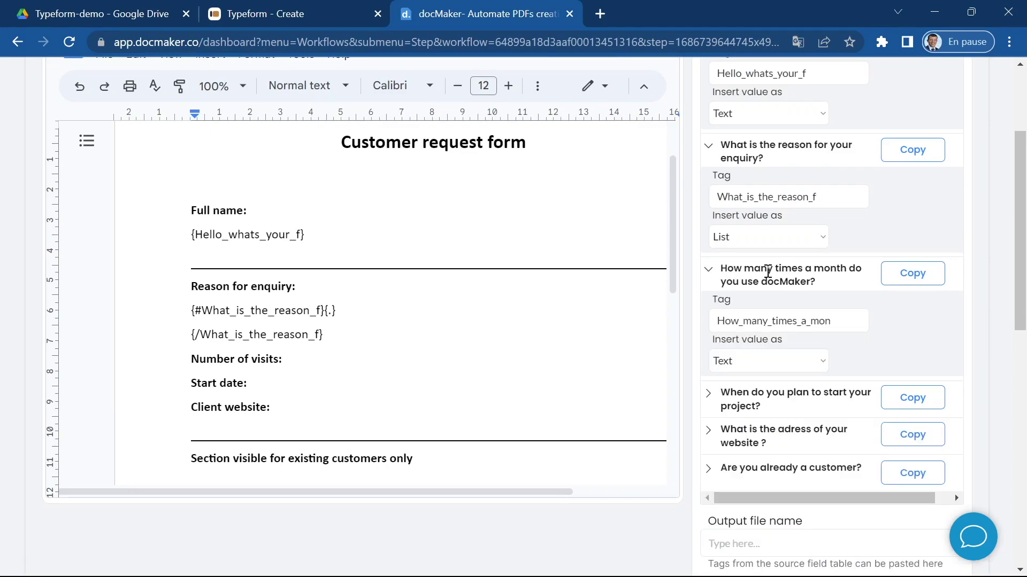
pyautogui.click(302, 11)
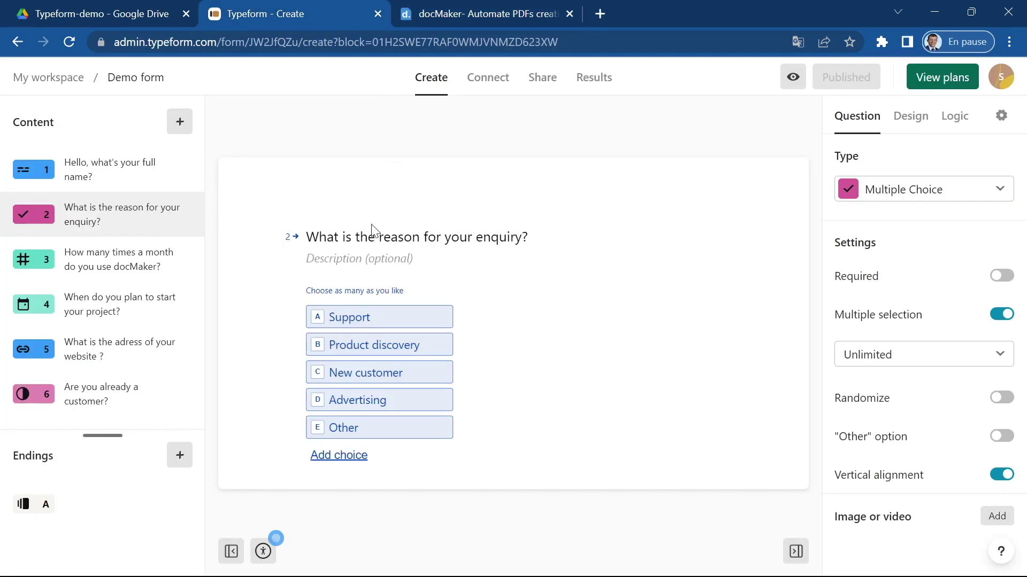
pyautogui.click(128, 263)
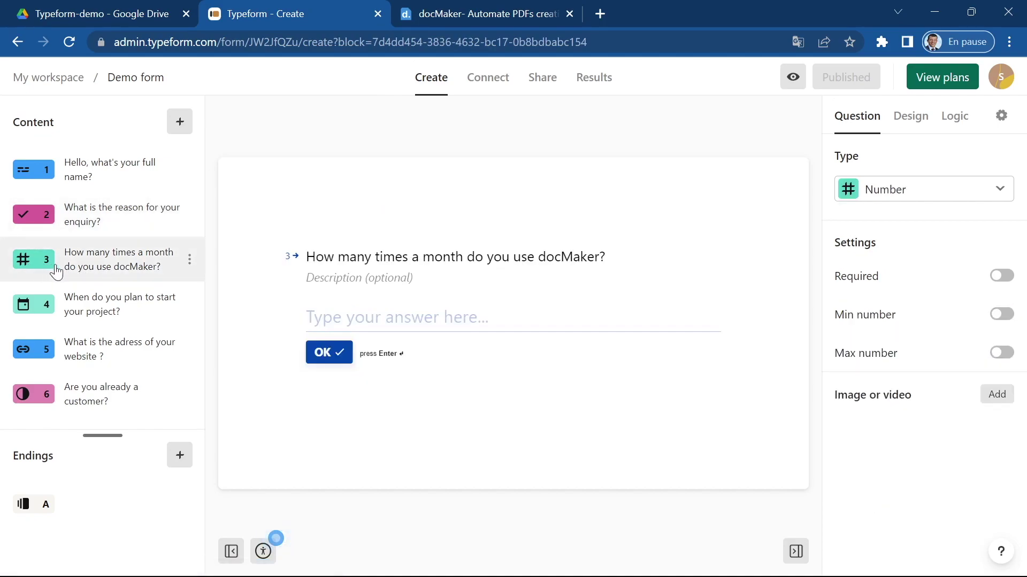
pyautogui.click(508, 7)
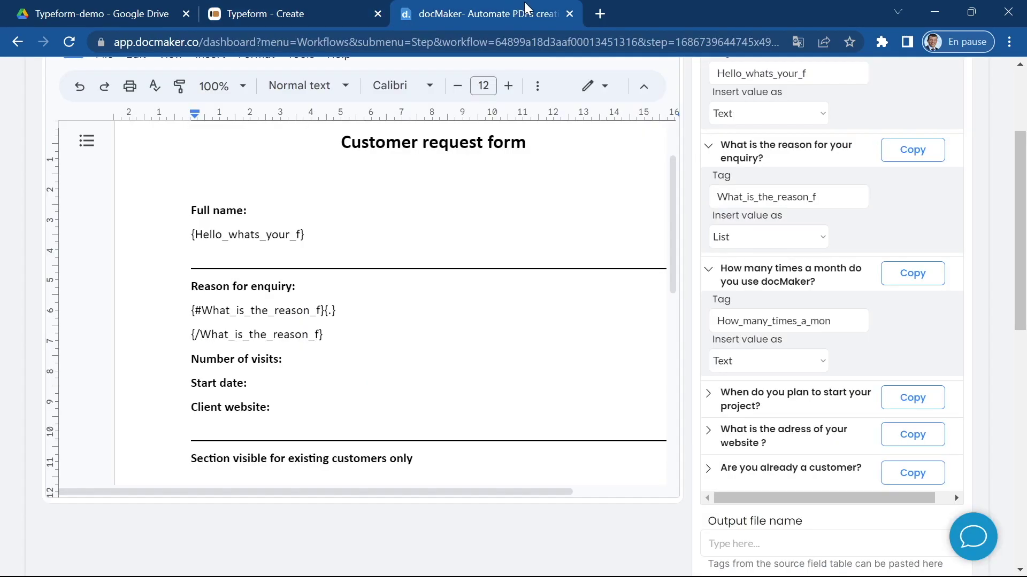
pyautogui.click(758, 359)
pyautogui.click(761, 447)
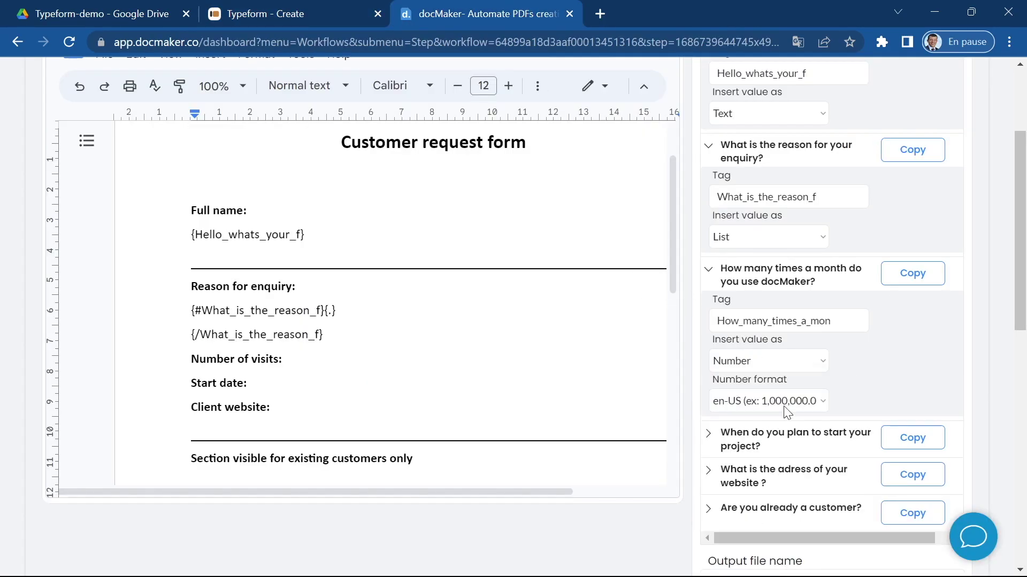
pyautogui.click(759, 407)
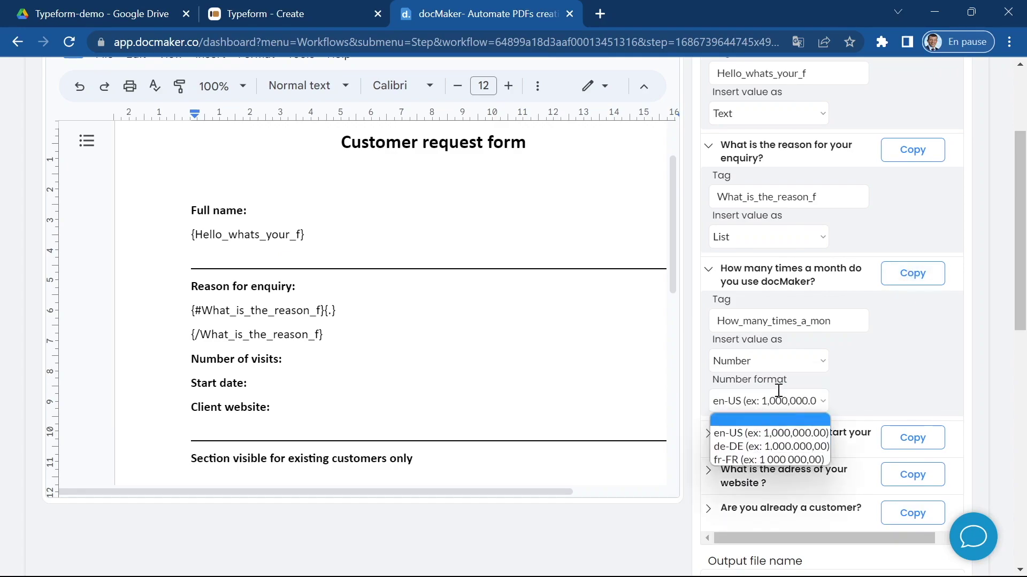
pyautogui.click(780, 461)
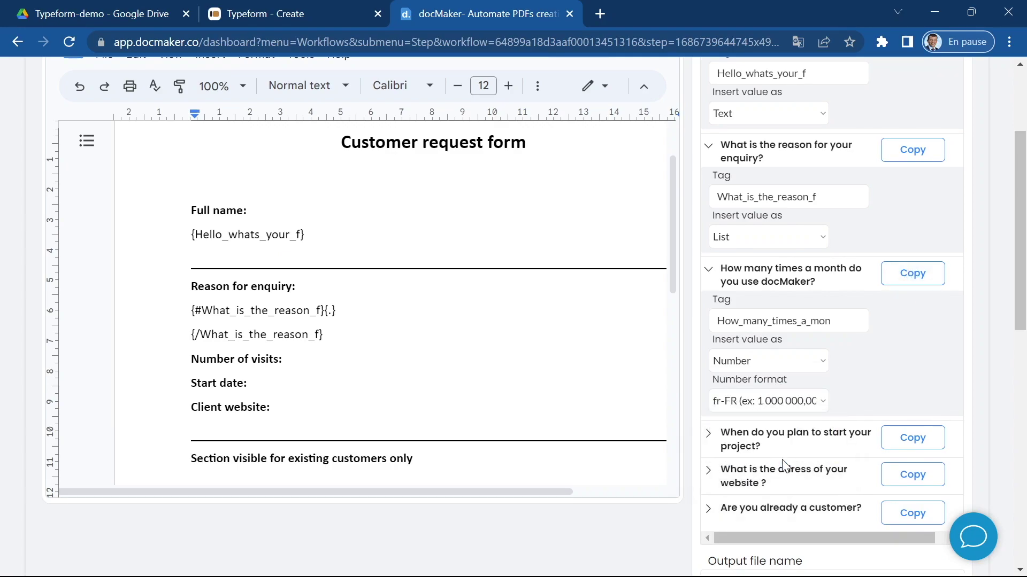
pyautogui.click(894, 284)
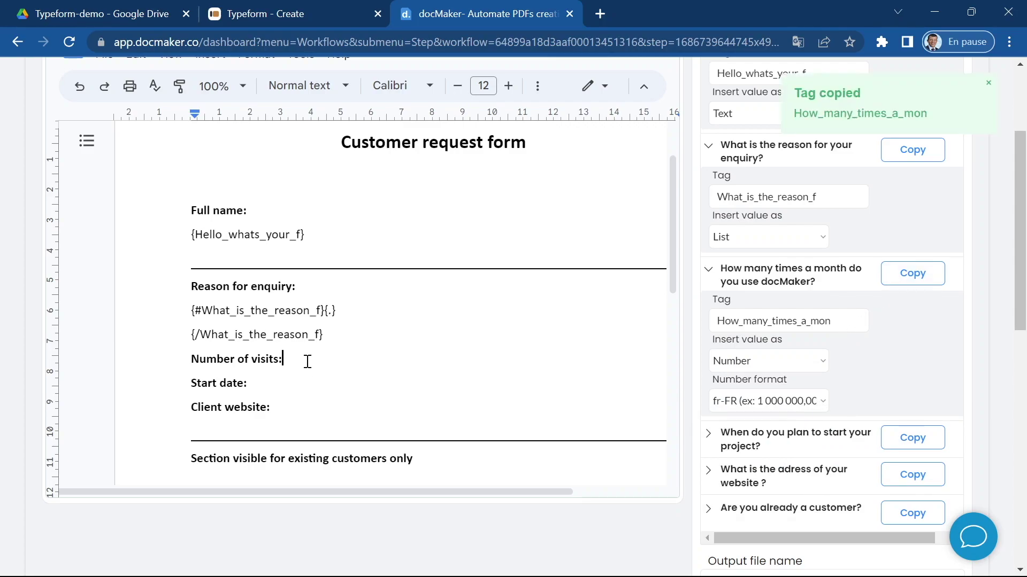
# - Paste {How_many_times_a_mon} after 'Number of visits:' and remove its bold formatting
pyautogui.hotkey('ctrl', 'v')
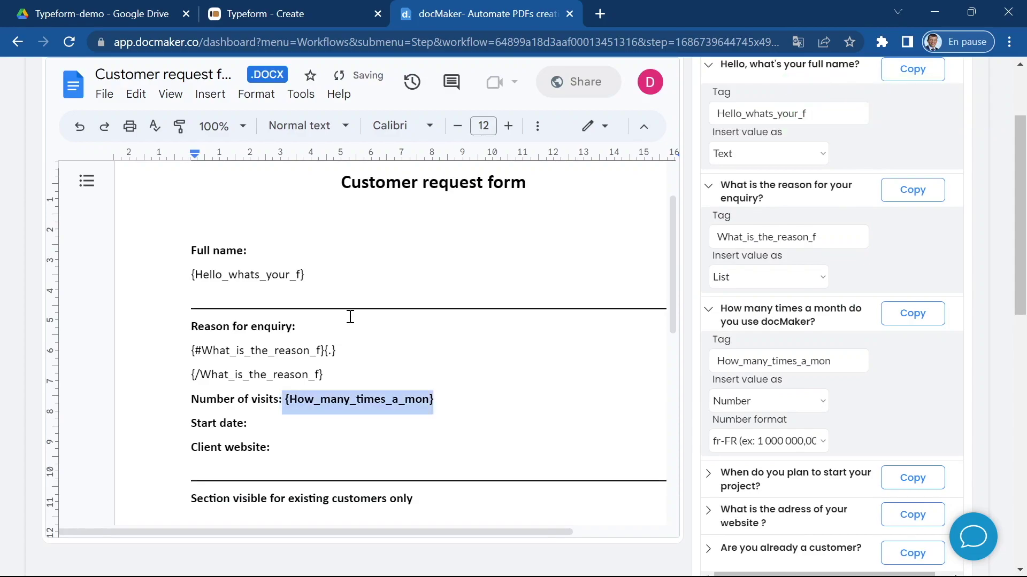
pyautogui.hotkey('ctrl', 'b')
pyautogui.press('Down')
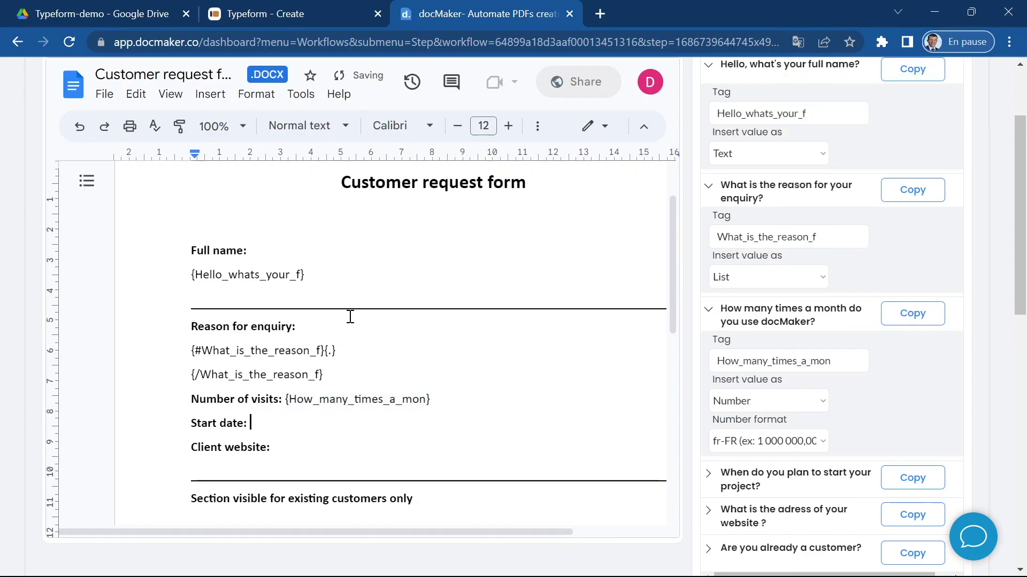
pyautogui.scroll(-5, 351, 317)
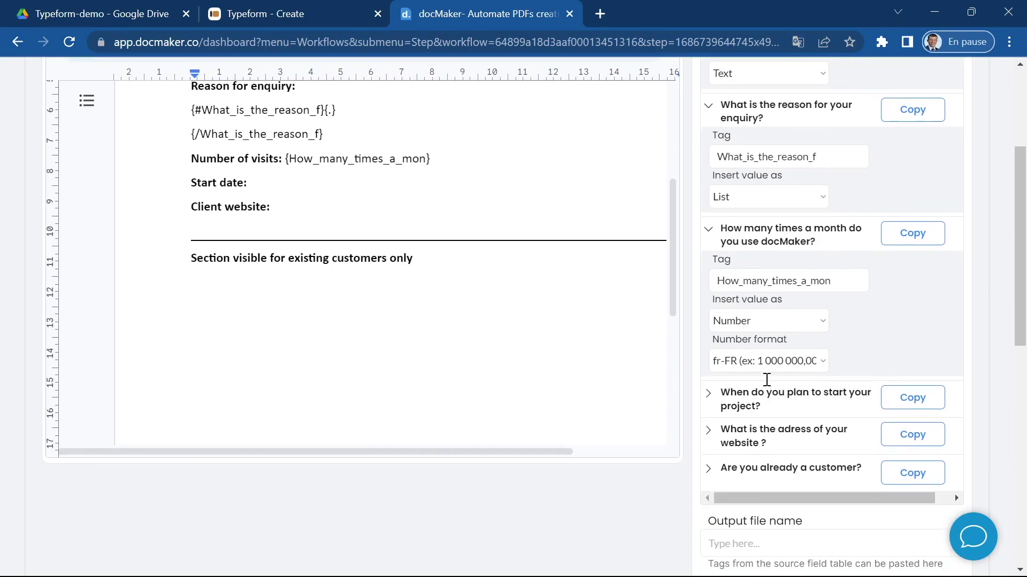
# - Set the start-date answer to insert as a Date in DD/MM/YYYY format and copy its tag
pyautogui.click(714, 402)
pyautogui.scroll(-2, 775, 412)
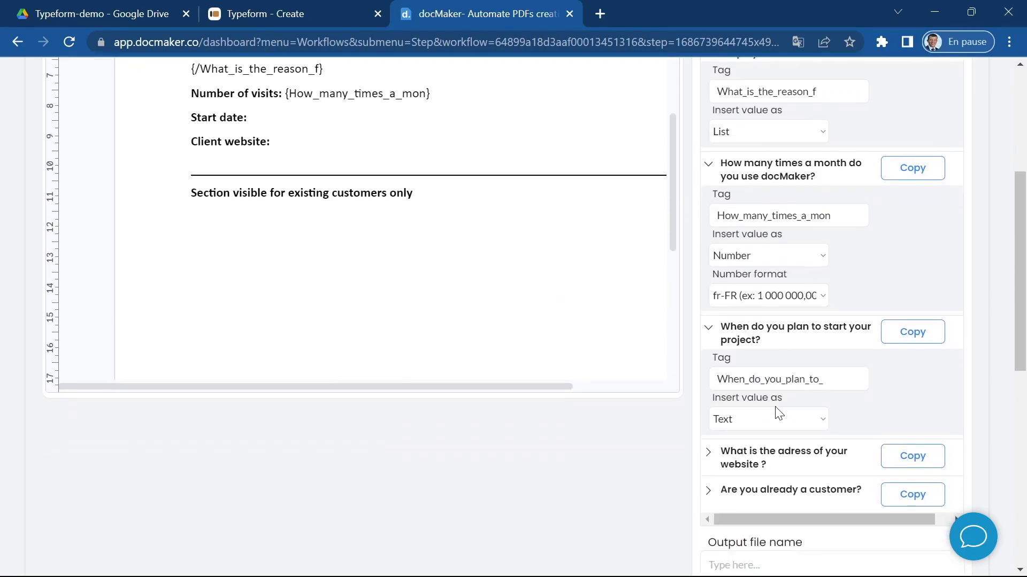
pyautogui.click(280, 12)
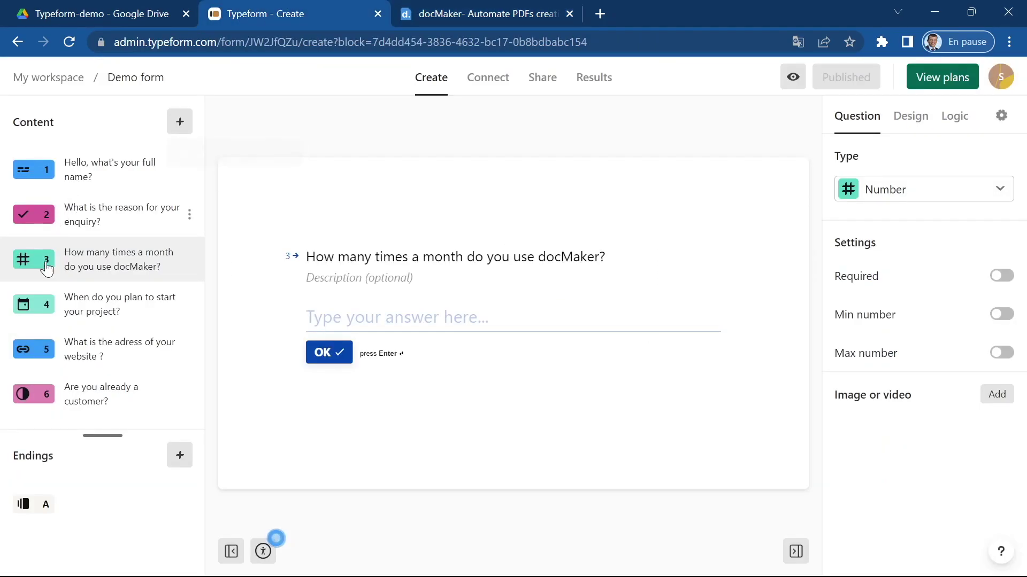
pyautogui.click(65, 315)
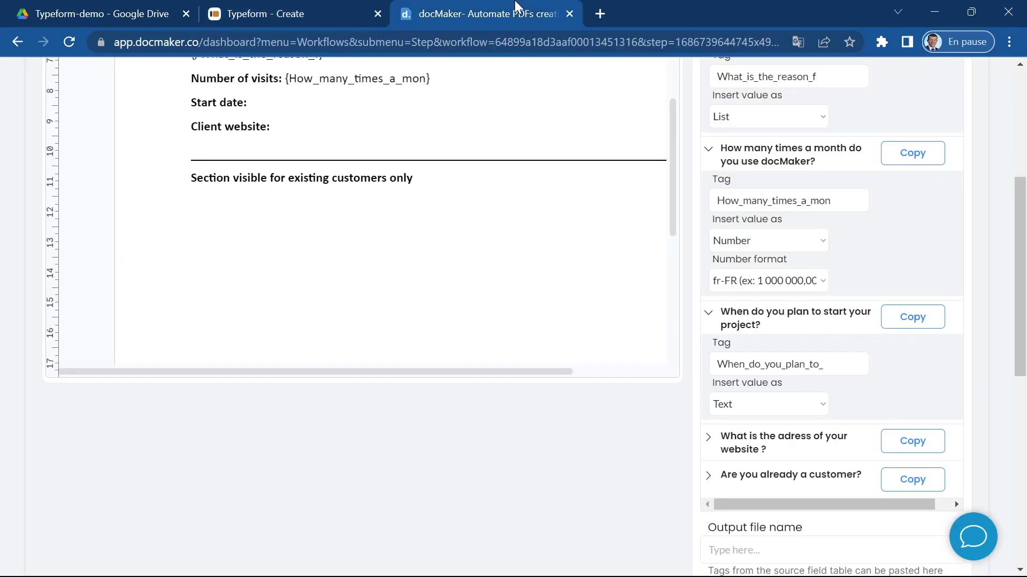
pyautogui.click(514, 13)
pyautogui.click(795, 406)
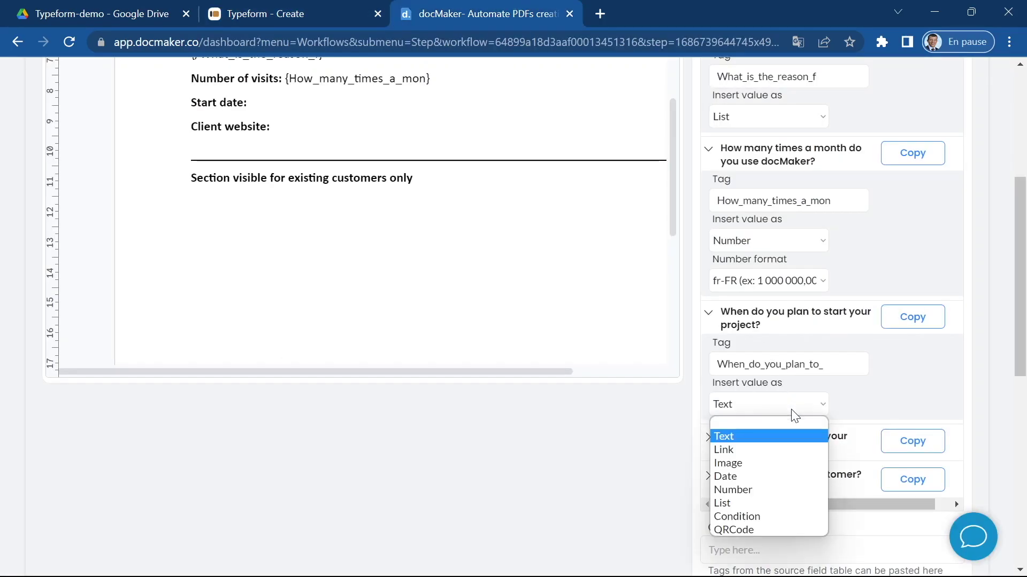
pyautogui.click(736, 477)
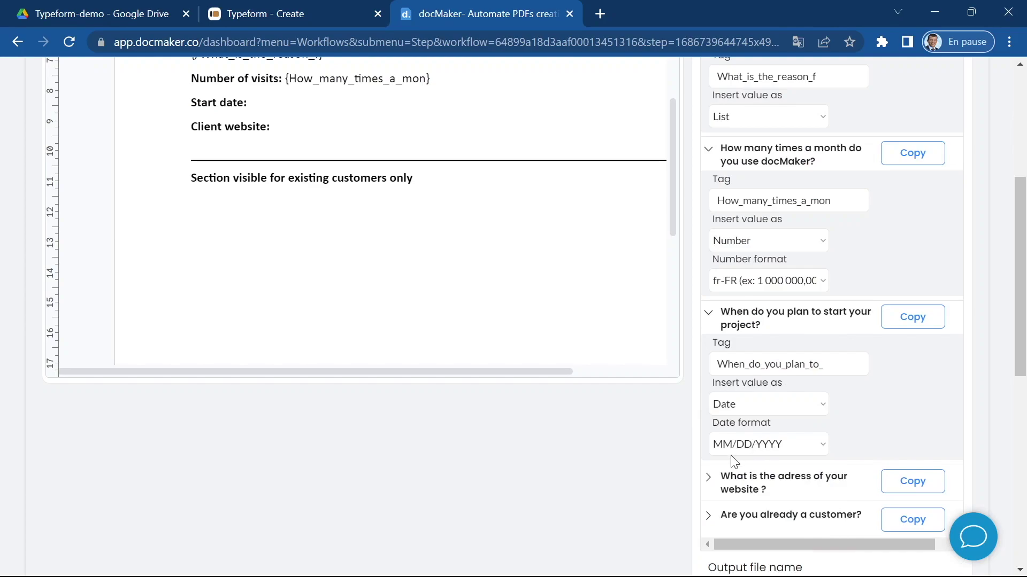
pyautogui.click(757, 449)
pyautogui.click(759, 476)
pyautogui.click(911, 324)
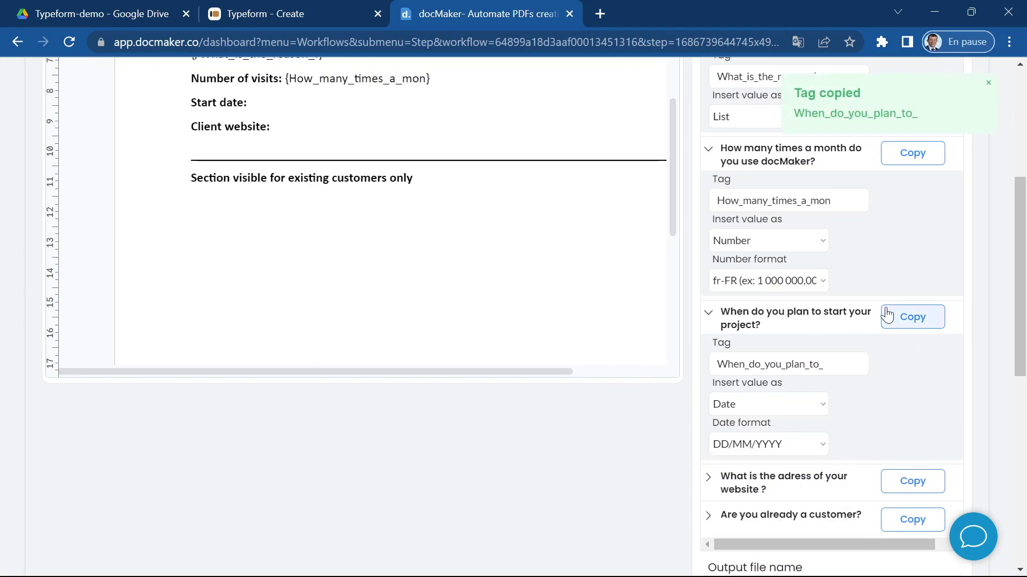
# - Paste {When_do_you_plan_to_} after 'Start date:' in the template
pyautogui.scroll(2, 405, 317)
pyautogui.doubleClick(313, 177)
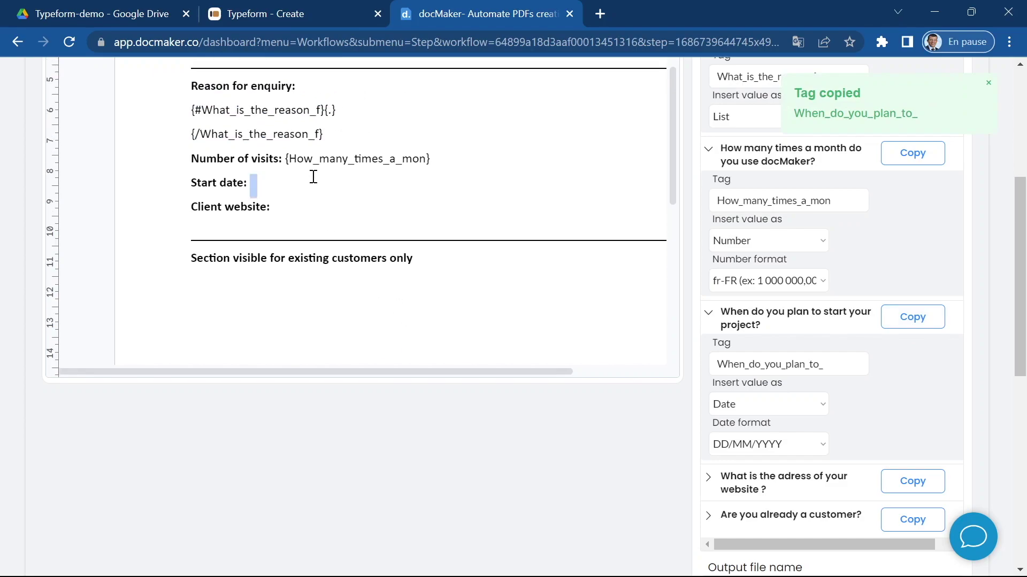
pyautogui.scroll(3, 313, 177)
pyautogui.hotkey('ctrl', 'v')
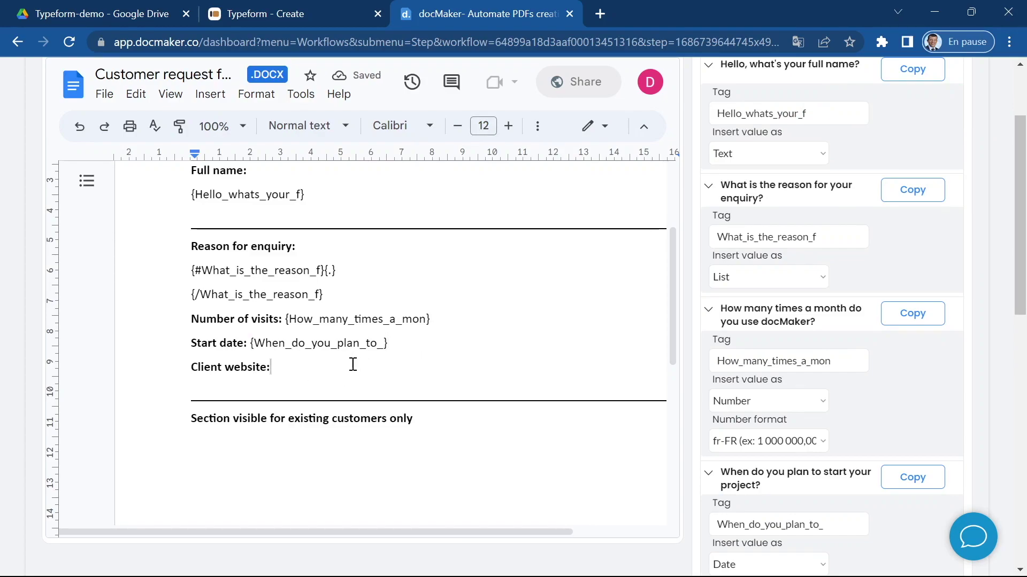
pyautogui.click(320, 7)
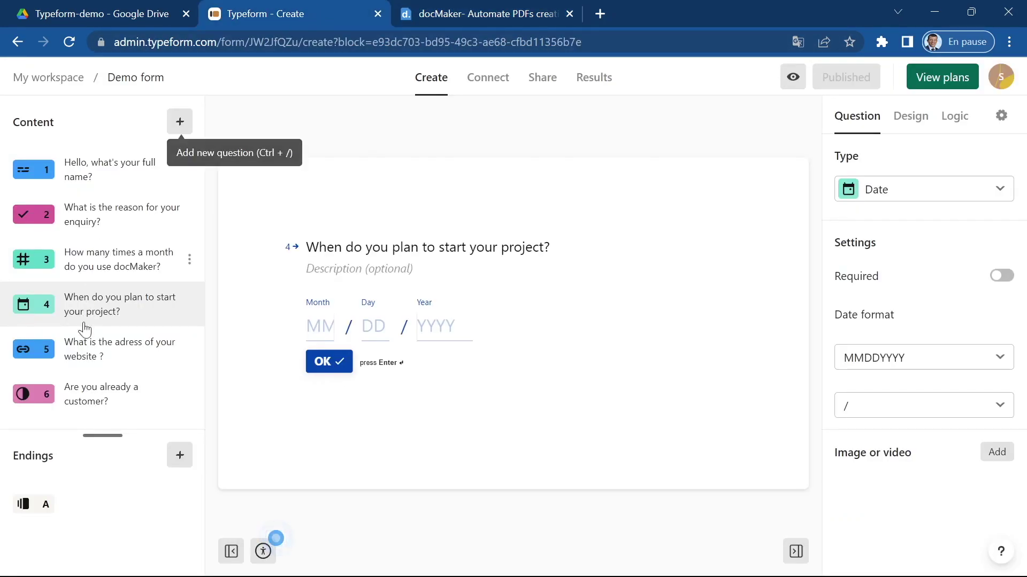
# - Check the website question in Typeform and keep the start date inserted as a Date
pyautogui.click(87, 359)
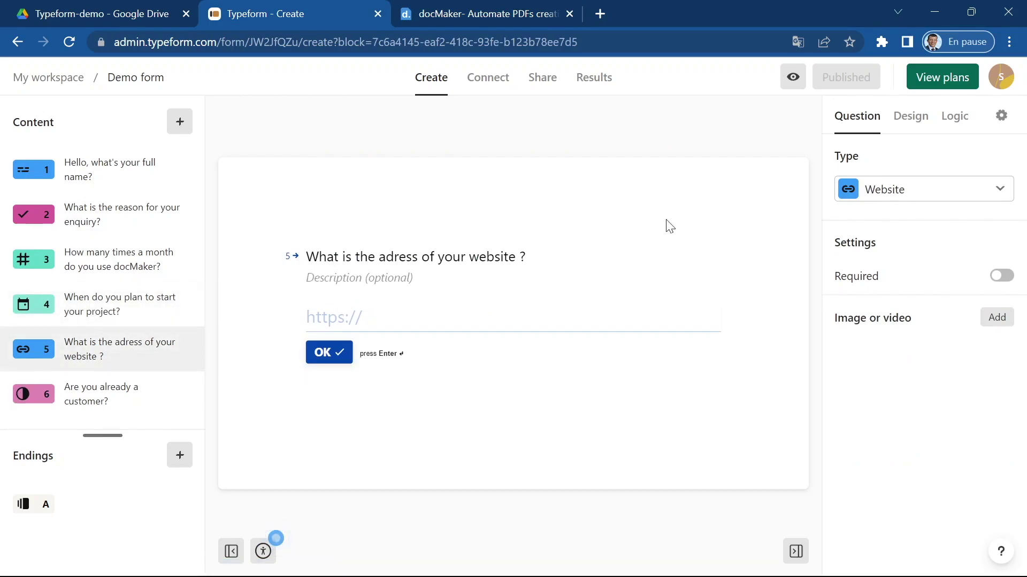
pyautogui.click(467, 7)
pyautogui.scroll(-2, 770, 342)
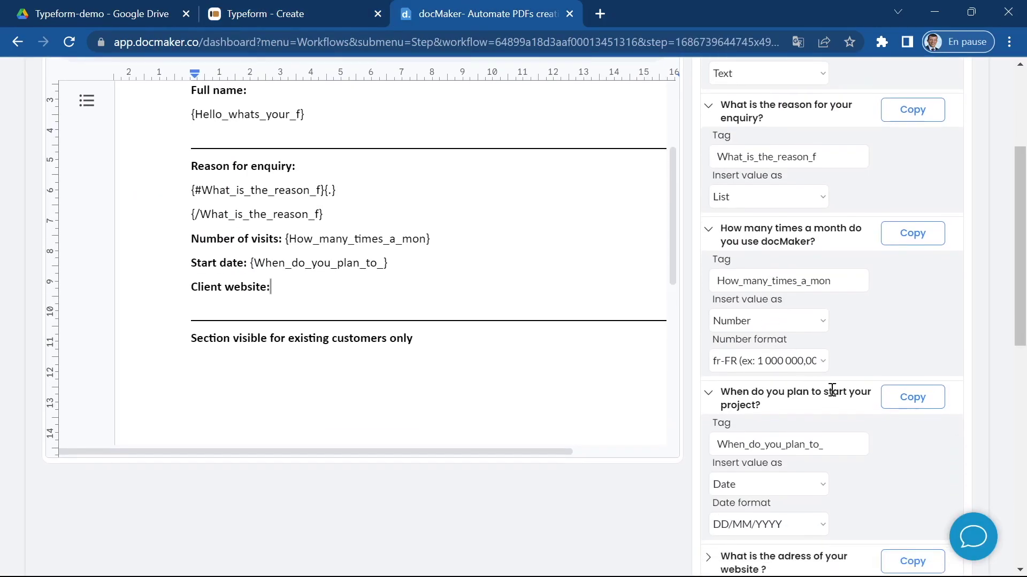
pyautogui.click(818, 483)
pyautogui.click(902, 454)
# - Set the website answer to insert as a link labelled 'client website' and copy its tag
pyautogui.scroll(-3, 901, 454)
pyautogui.click(706, 407)
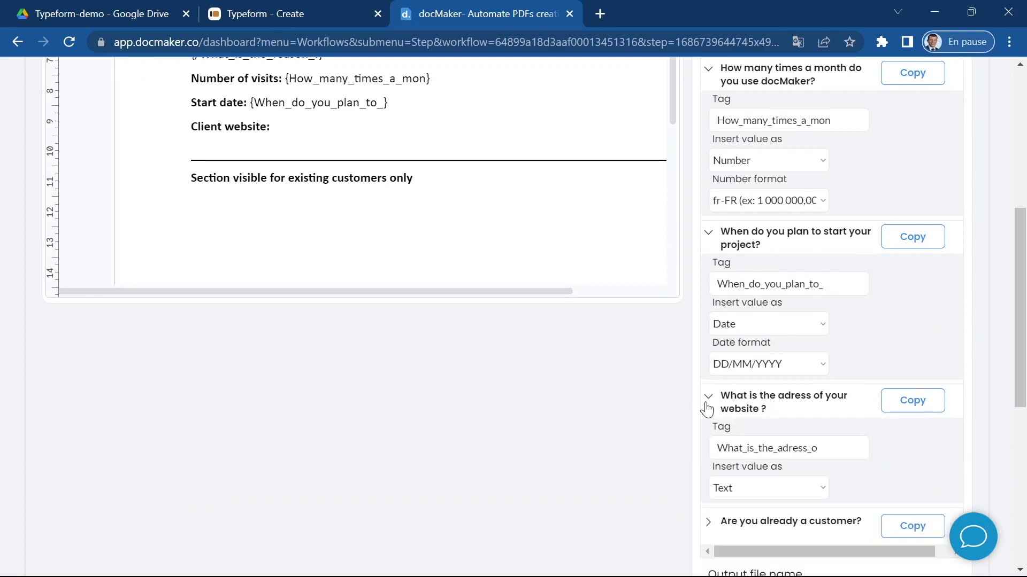
pyautogui.scroll(-2, 707, 409)
pyautogui.click(787, 407)
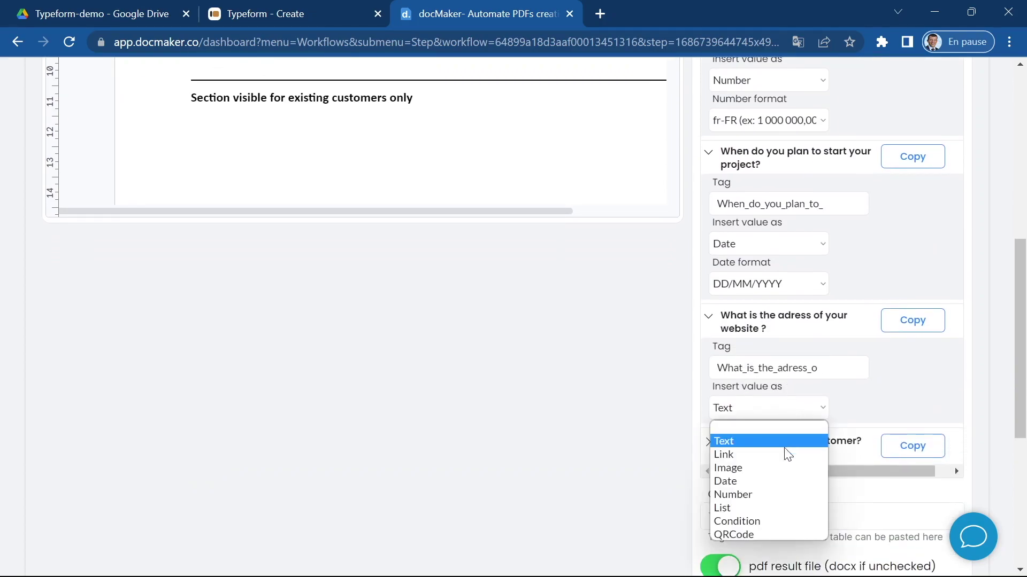
pyautogui.click(759, 455)
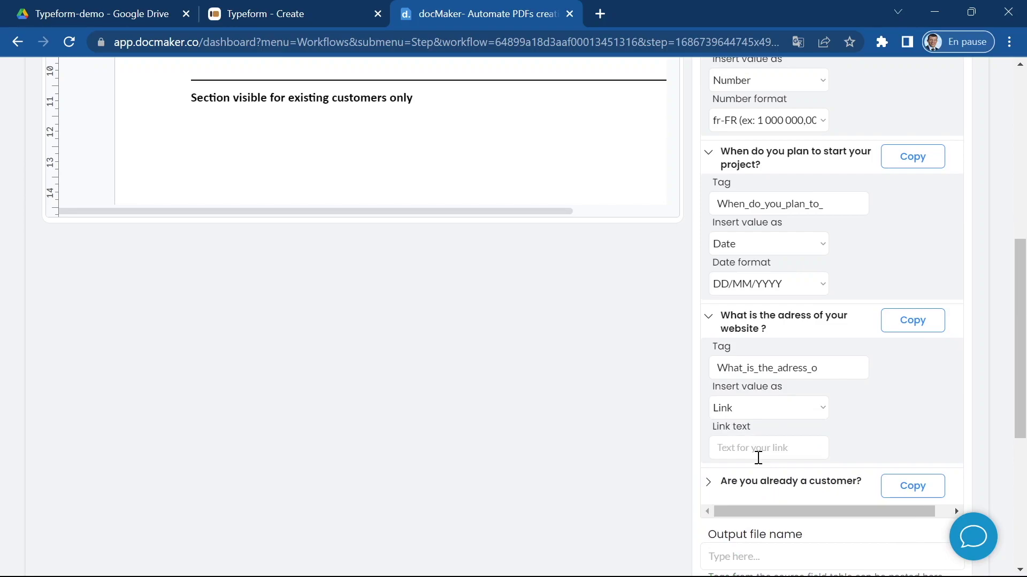
pyautogui.click(752, 453)
pyautogui.write('client website')
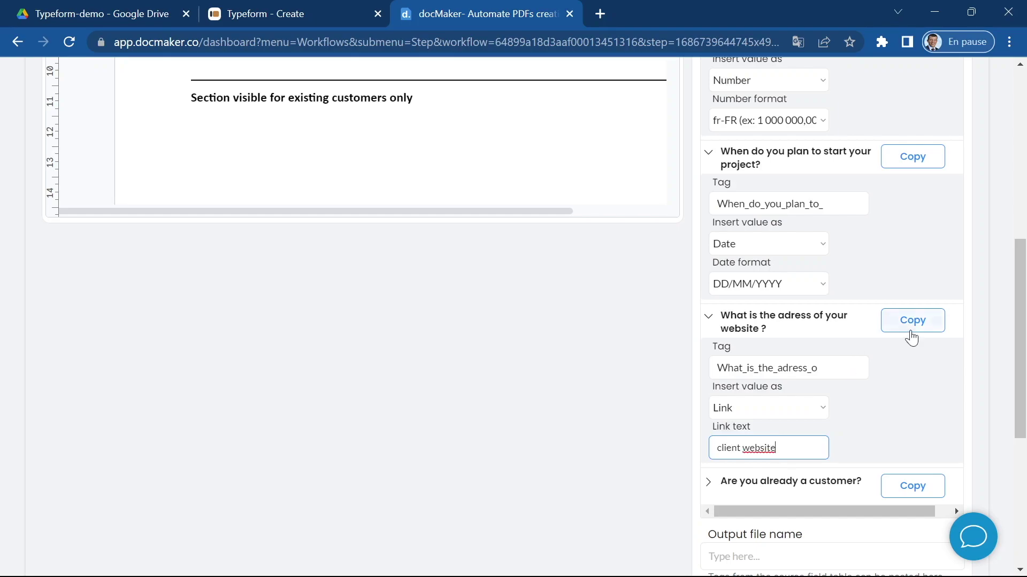
pyautogui.click(912, 331)
# - Paste the {~What_is_the_adress_o} tag after 'Client website:' and select it
pyautogui.scroll(5, 375, 289)
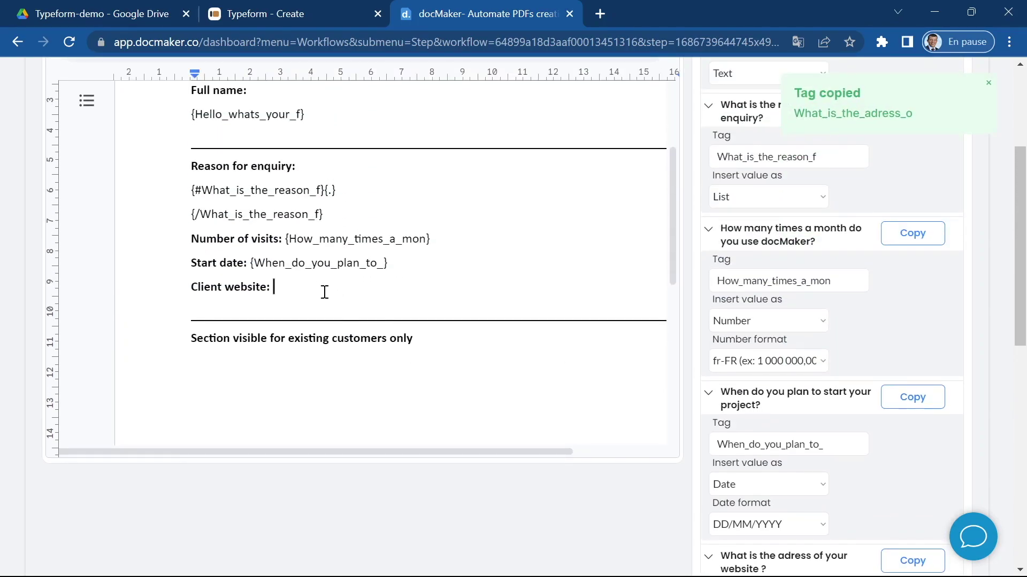
pyautogui.scroll(2, 324, 292)
pyautogui.hotkey('ctrl', 'v')
pyautogui.hotkey('ctrl', 'shift', 'Left')
pyautogui.hotkey('ctrl', 'shift', 'Left')
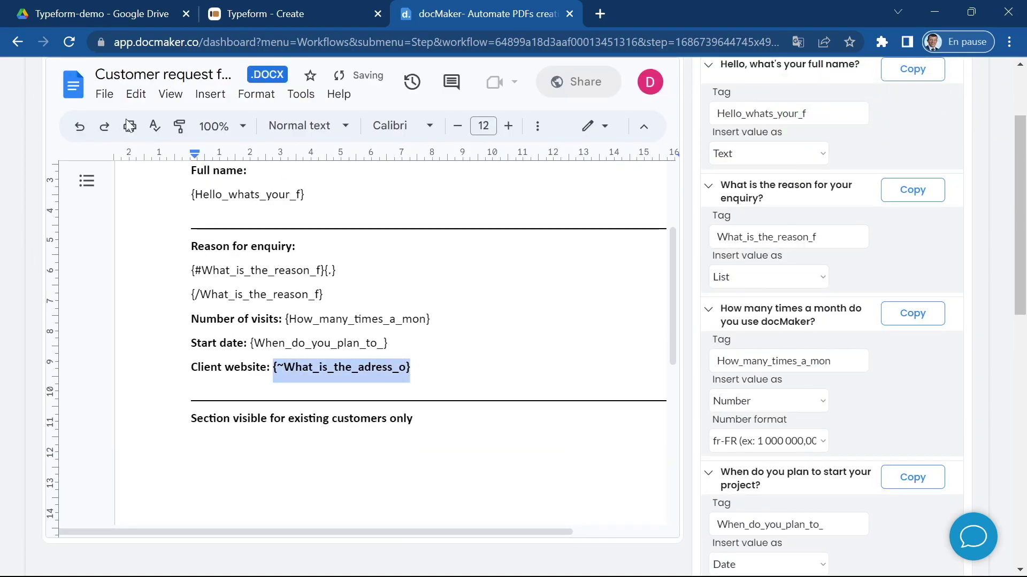
pyautogui.hotkey('ctrl', 'shift', 'f')
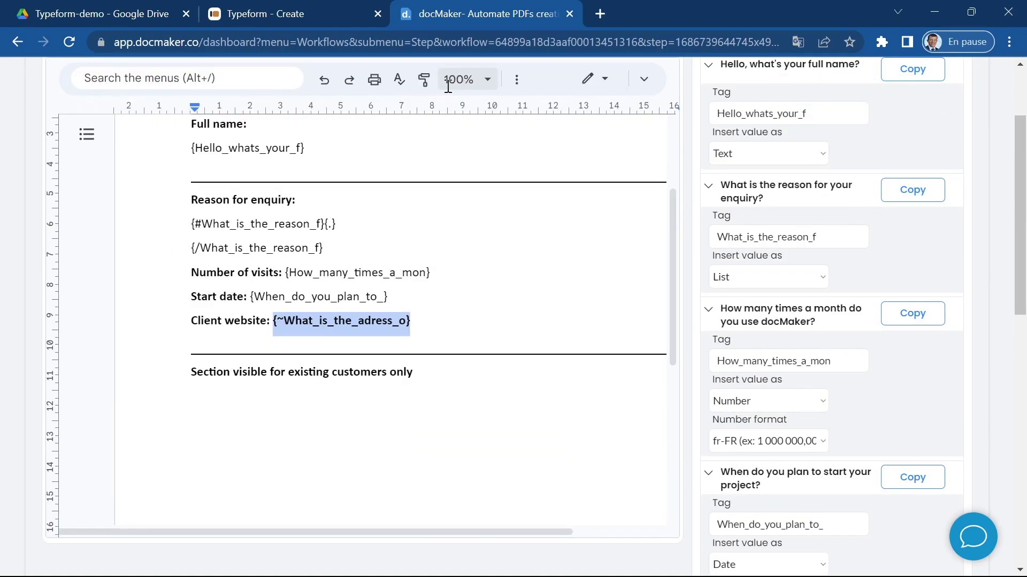
pyautogui.click(643, 79)
pyautogui.scroll(3, 251, 177)
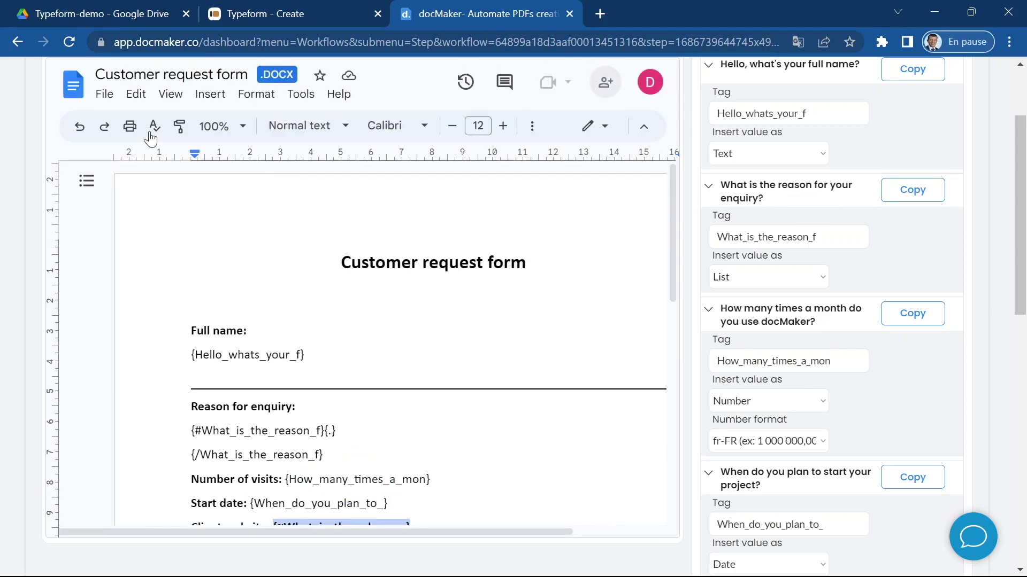
# - Colour the website tag blue and underline it
pyautogui.click(259, 97)
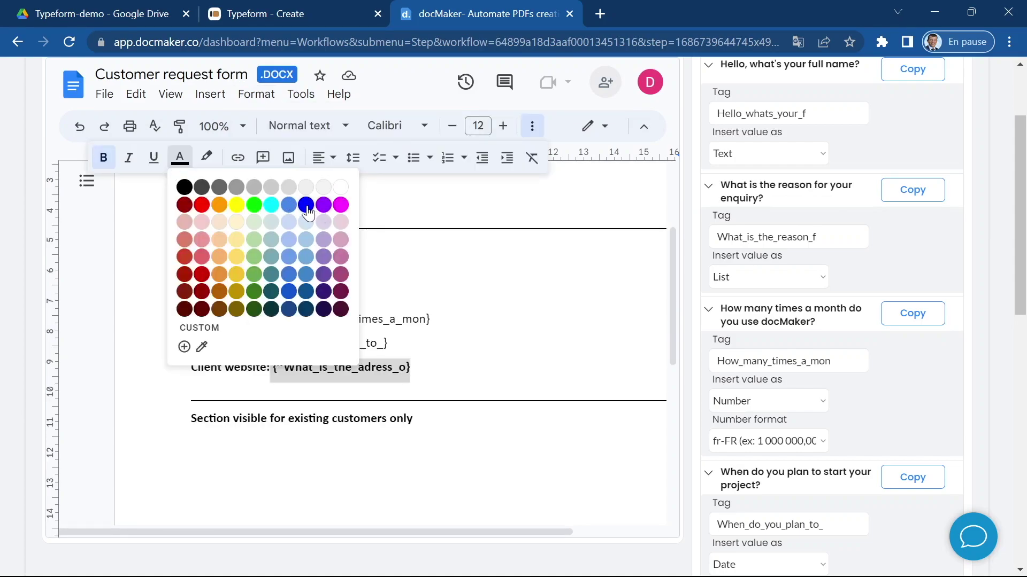
pyautogui.click(309, 207)
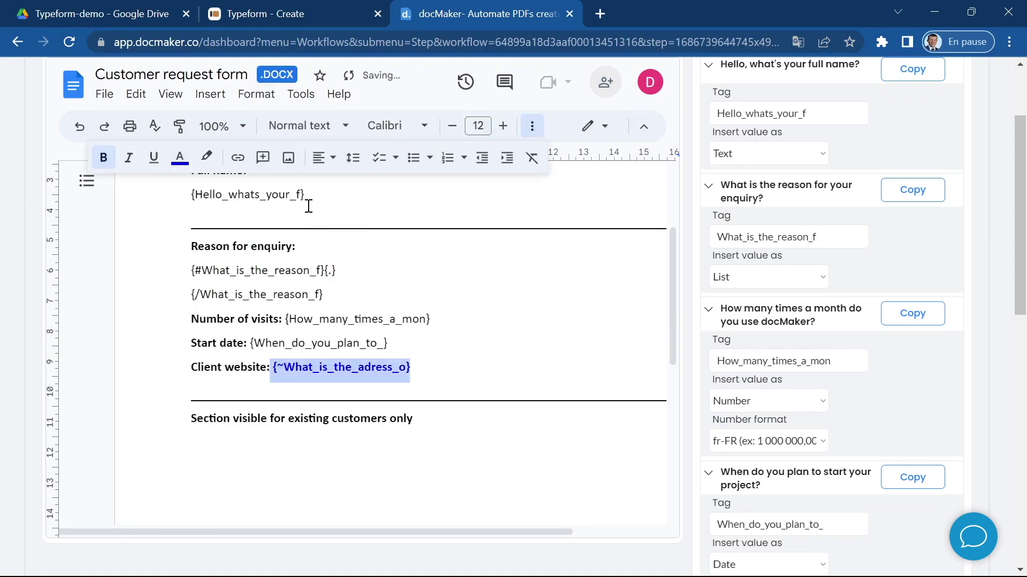
pyautogui.click(454, 373)
pyautogui.moveTo(412, 369); pyautogui.dragTo(272, 369)
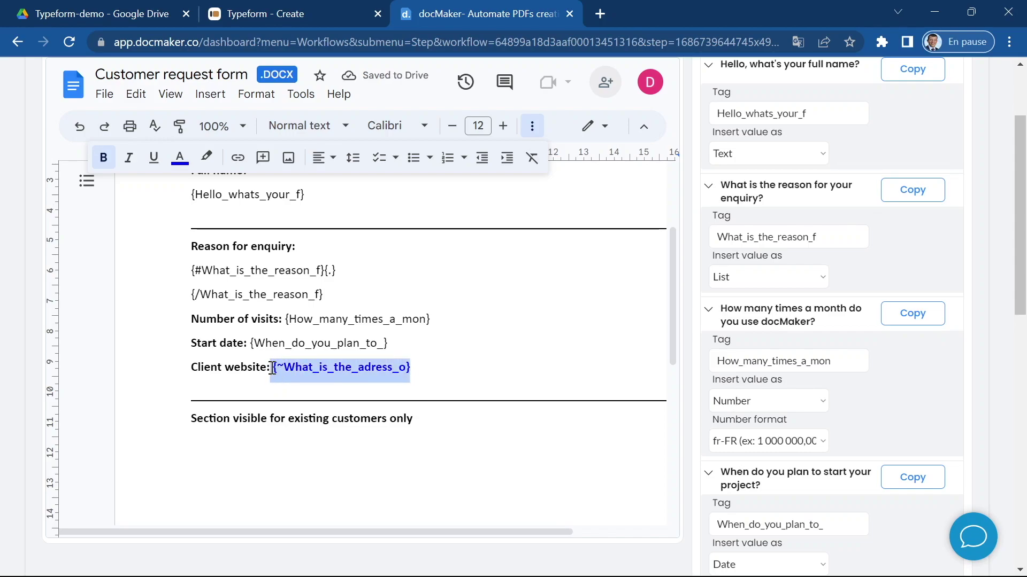
pyautogui.click(153, 157)
pyautogui.click(452, 438)
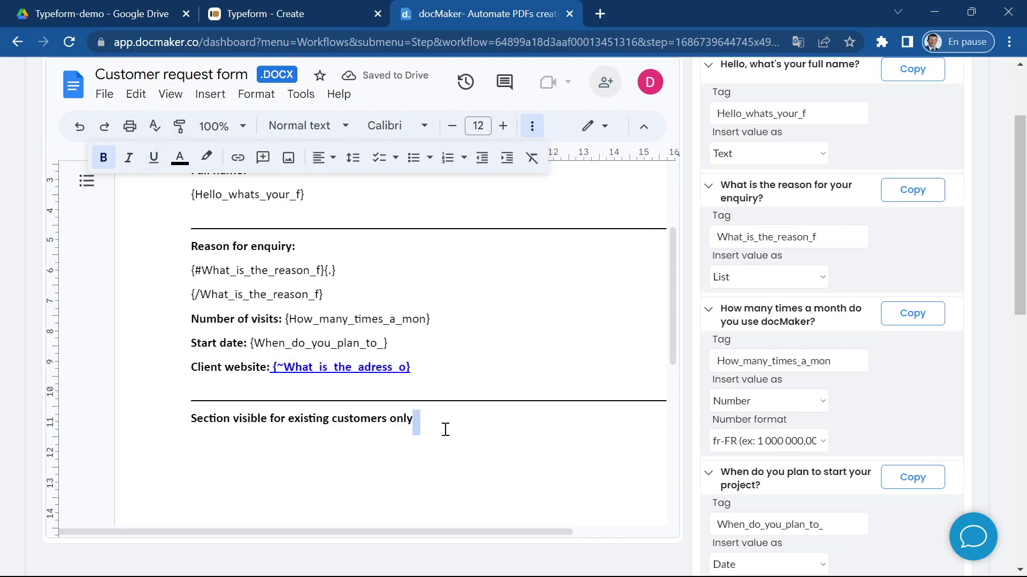
# - Look up question 6 in Typeform, then collapse the five other tag entries in docMaker
pyautogui.click(273, 11)
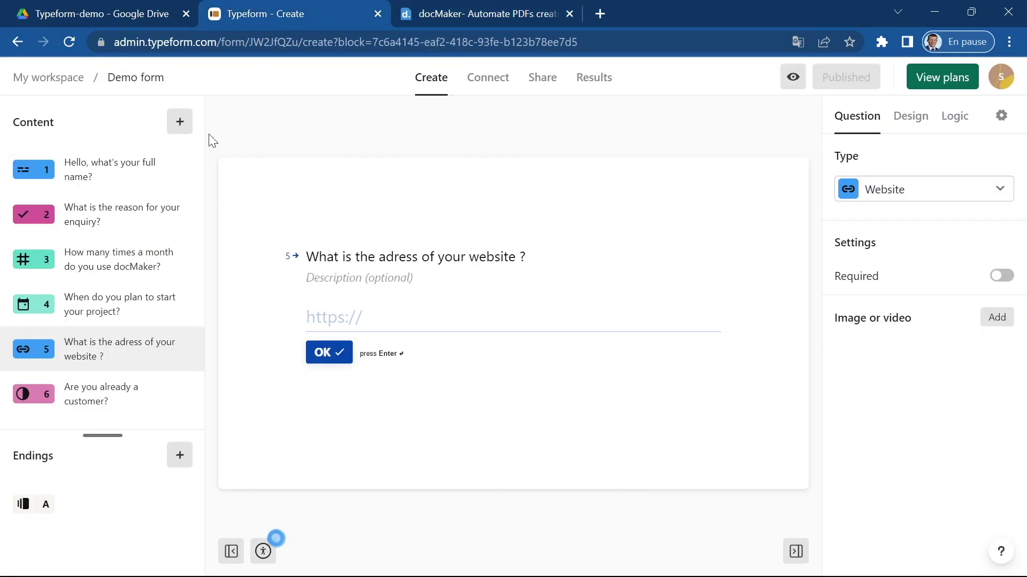
pyautogui.click(141, 401)
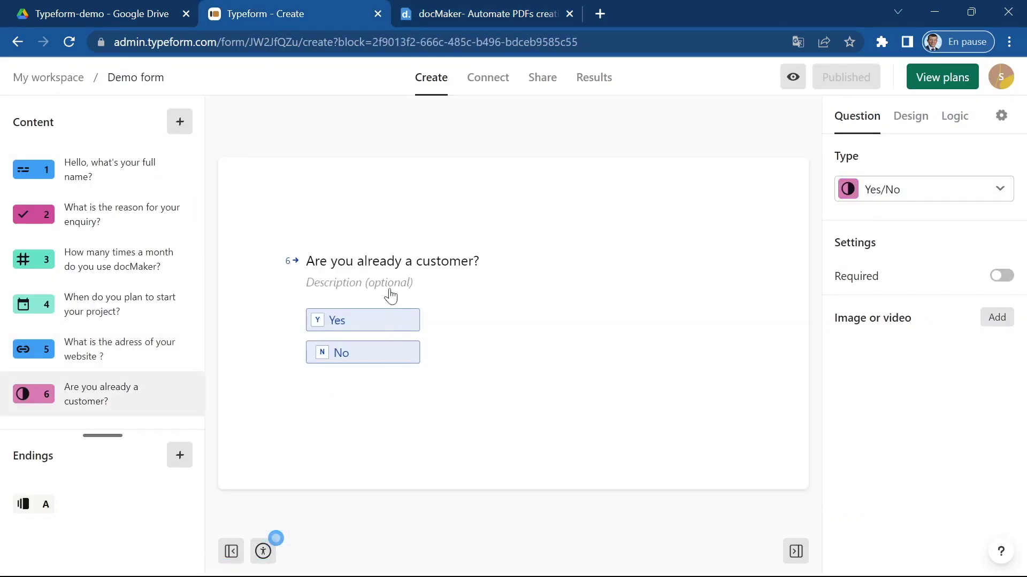
pyautogui.click(439, 14)
pyautogui.scroll(-3, 823, 427)
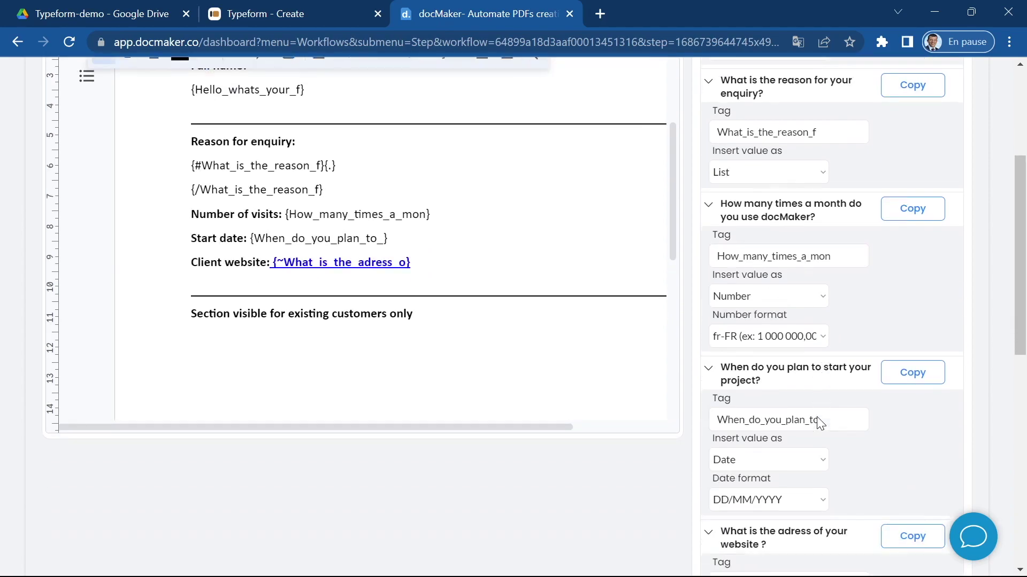
pyautogui.scroll(-3, 816, 416)
pyautogui.scroll(8, 775, 294)
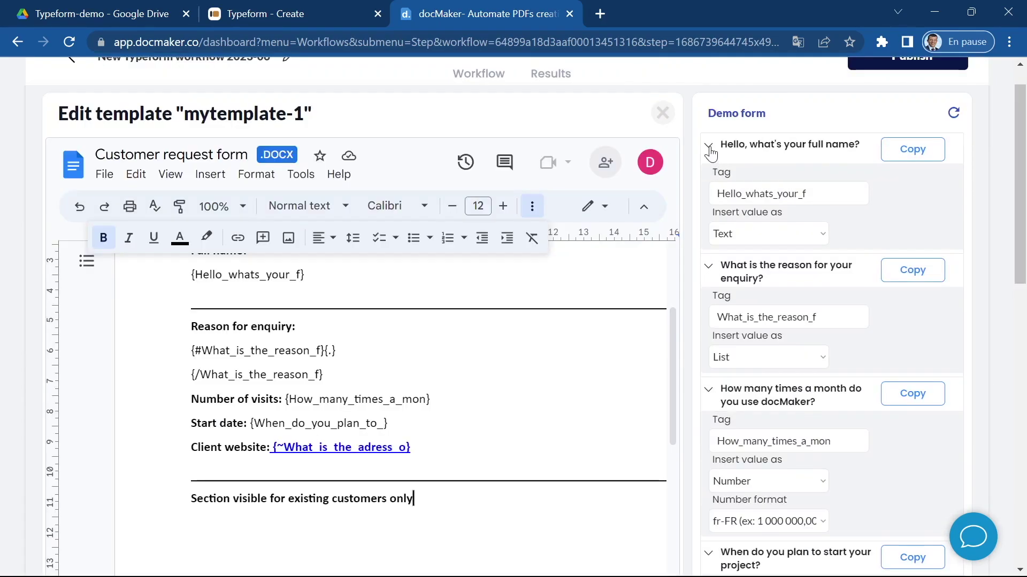
pyautogui.click(709, 149)
pyautogui.click(709, 183)
pyautogui.click(709, 220)
pyautogui.click(709, 256)
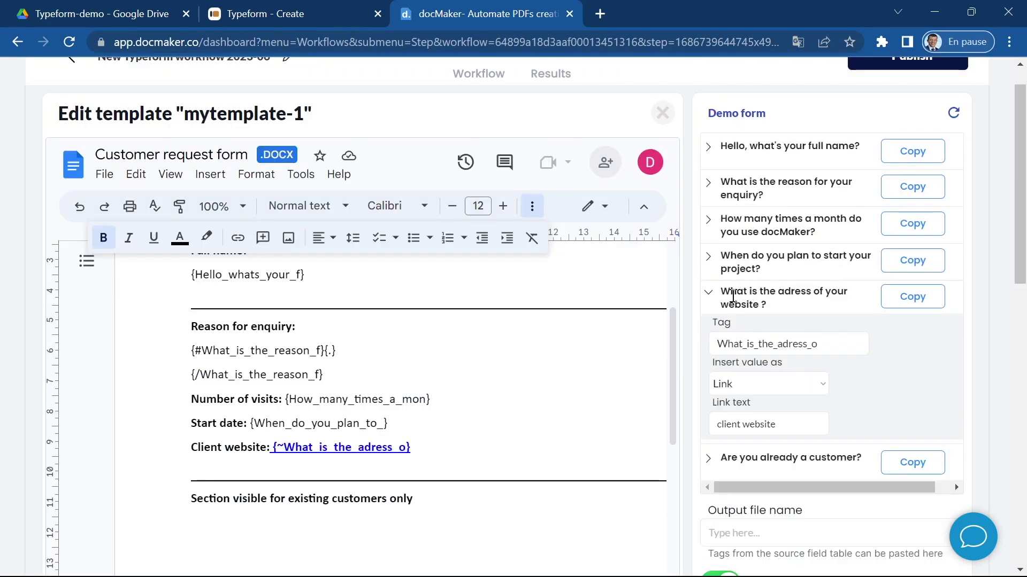
pyautogui.click(708, 293)
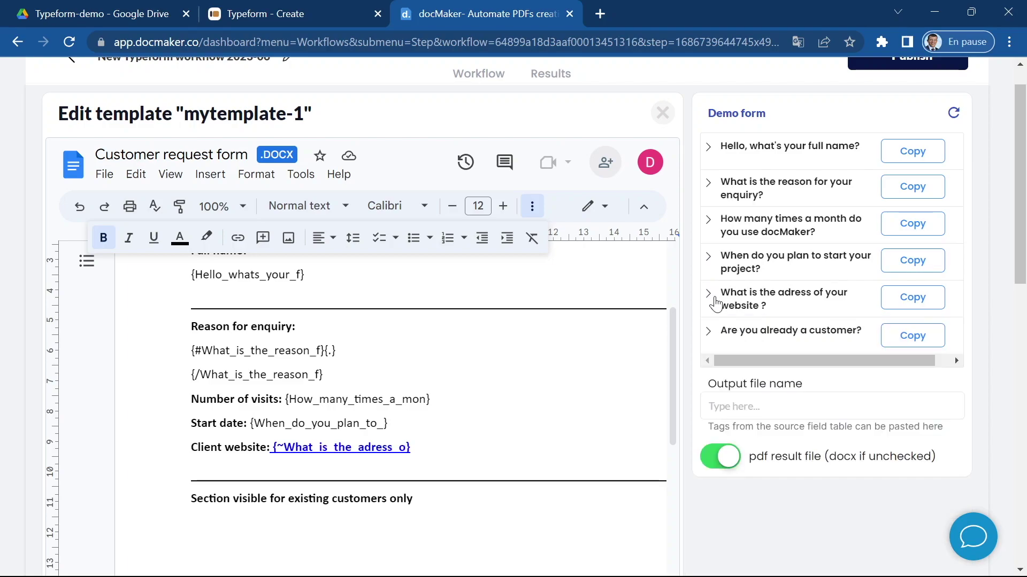
# - Set 'Are you already a customer?' to insert as a Condition and copy the Are_you_already_a_cu tag
pyautogui.click(707, 335)
pyautogui.click(756, 427)
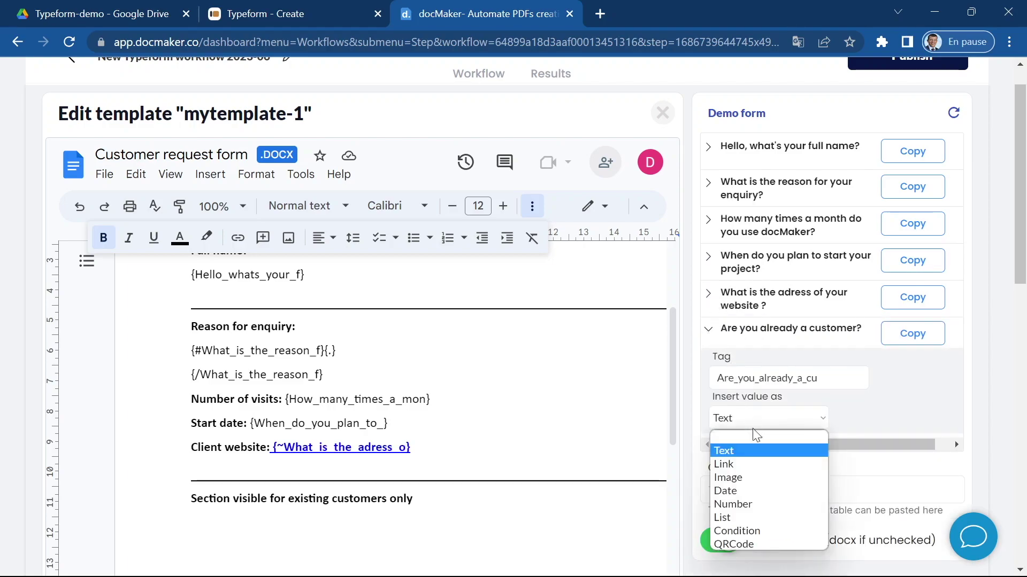
pyautogui.click(756, 528)
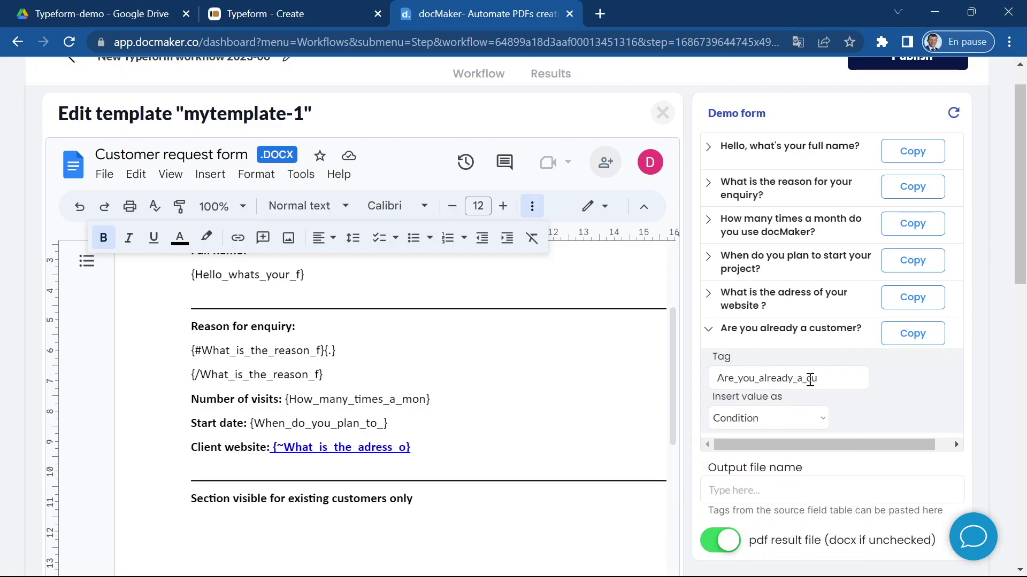
pyautogui.click(913, 341)
# - Paste the condition block above the heading, delete its sample text, and split the two tags onto separate lines
pyautogui.scroll(-2, 332, 385)
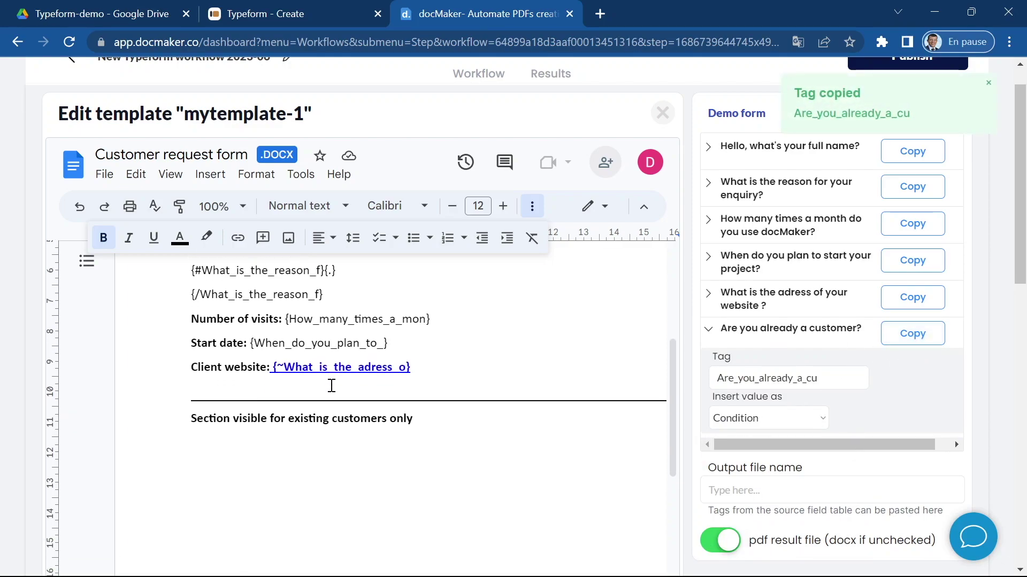
pyautogui.press('Up')
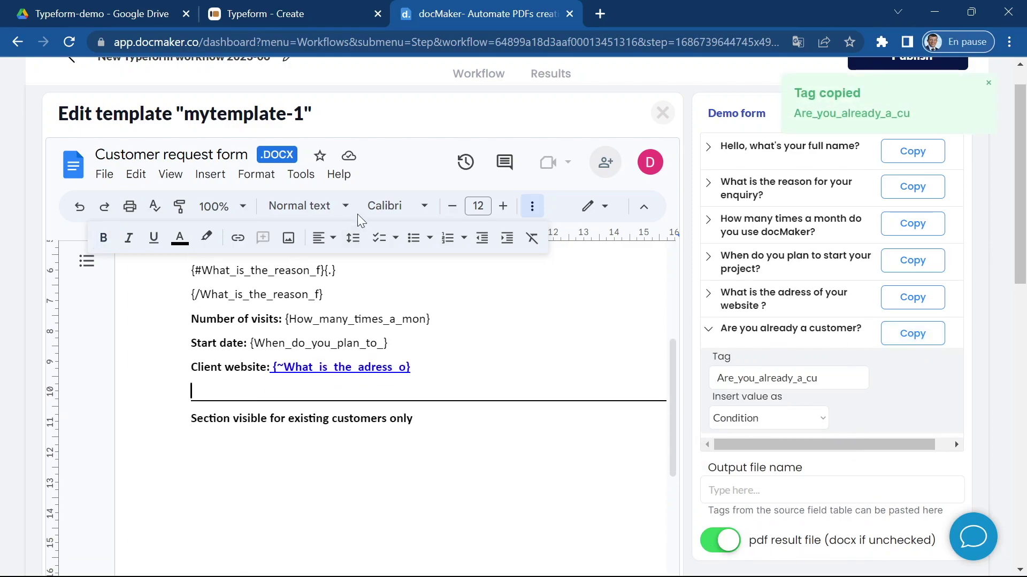
pyautogui.hotkey('ctrl', 'v')
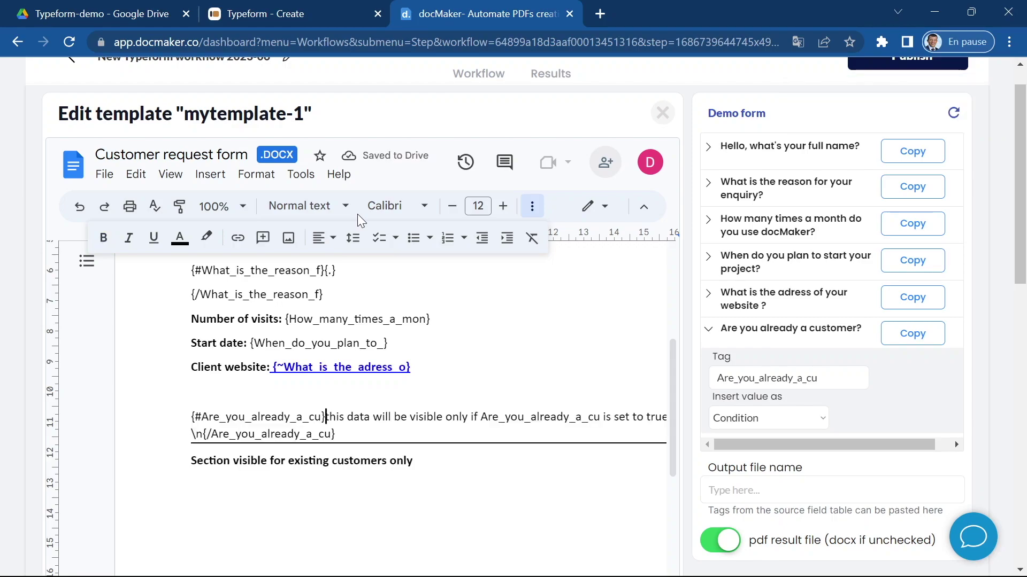
pyautogui.hotkey('ctrl', 'shift', 'Right')
pyautogui.hotkey('ctrl', 'shift', 'Right')
pyautogui.hotkey('ctrl', 'shift', 'Right')
pyautogui.hotkey('ctrl', 'shift', 'Right')
pyautogui.hotkey('ctrl', 'shift', 'Right')
pyautogui.hotkey('ctrl', 'shift', 'Right')
pyautogui.hotkey('ctrl', 'shift', 'Right')
pyautogui.hotkey('ctrl', 'shift', 'Right')
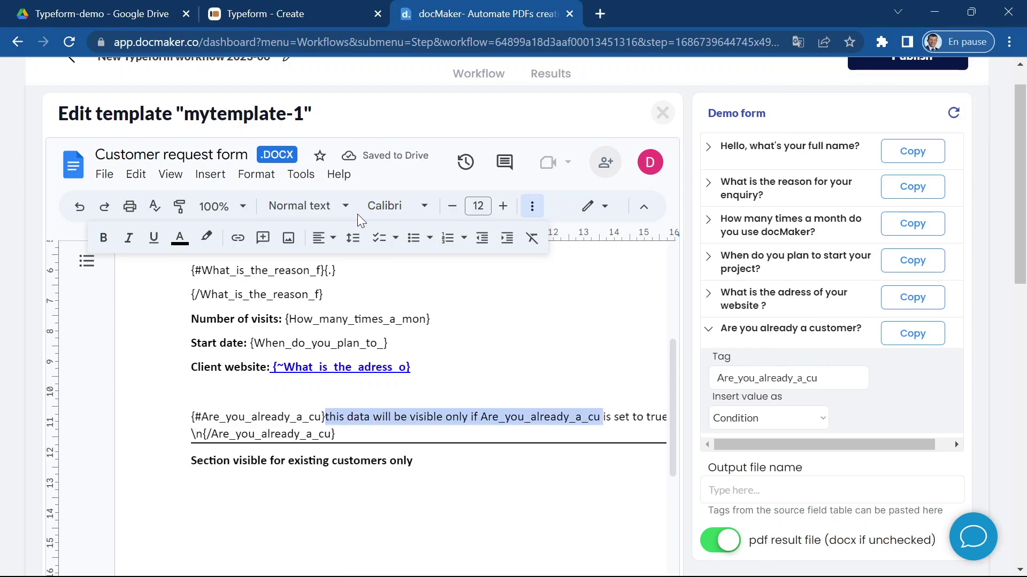
pyautogui.hotkey('ctrl', 'shift', 'Right')
pyautogui.hotkey('ctrl', 'shift', 'Right')
pyautogui.hotkey('ctrl', 'shift', 'Right')
pyautogui.hotkey('ctrl', 'shift', 'Right')
pyautogui.hotkey('ctrl', 'shift', 'Right')
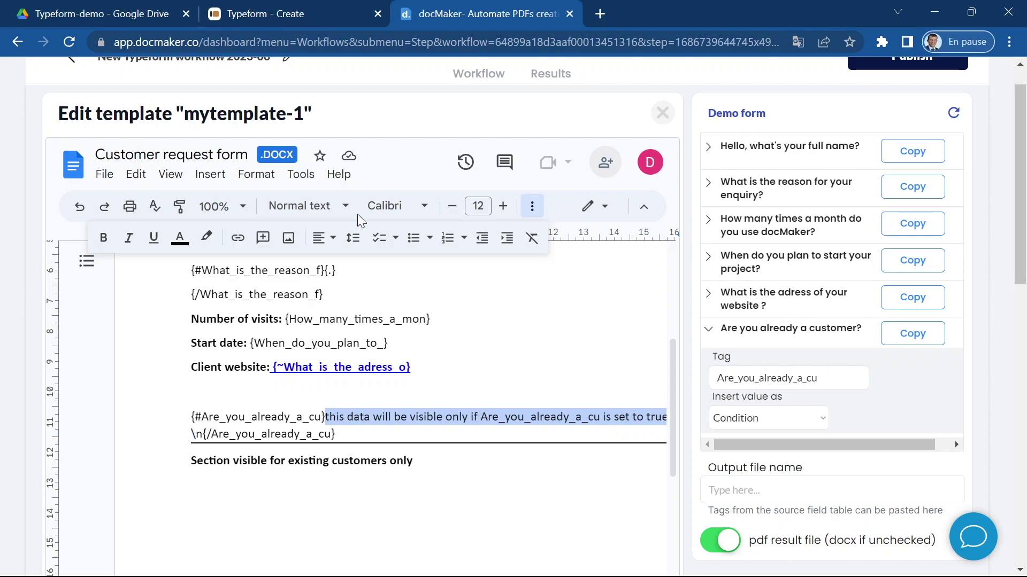
pyautogui.hotkey('shift', 'Right')
pyautogui.hotkey('shift', 'Right')
pyautogui.press('BackSpace')
pyautogui.press('Return')
# - Move the closing {/Are_you_already_a_cu} tag below the existing-customers heading
pyautogui.press('Down')
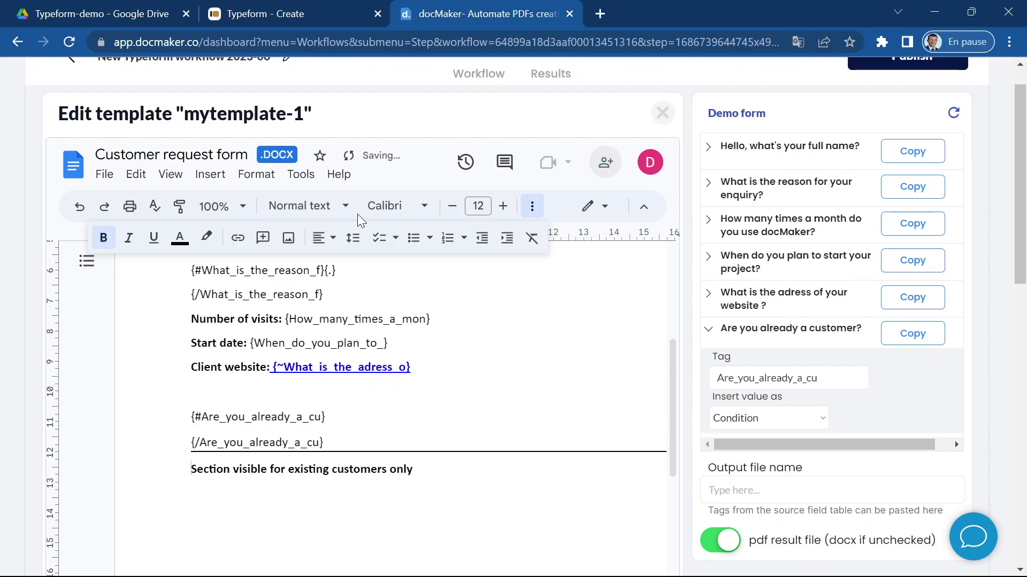
pyautogui.press('Up')
pyautogui.hotkey('shift', 'Down')
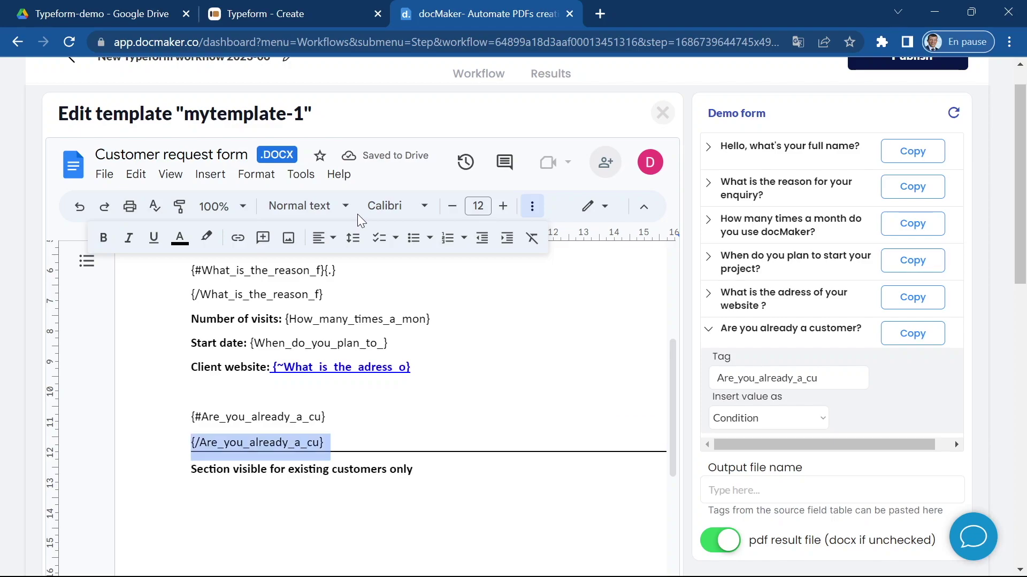
pyautogui.press('BackSpace')
pyautogui.press('Down')
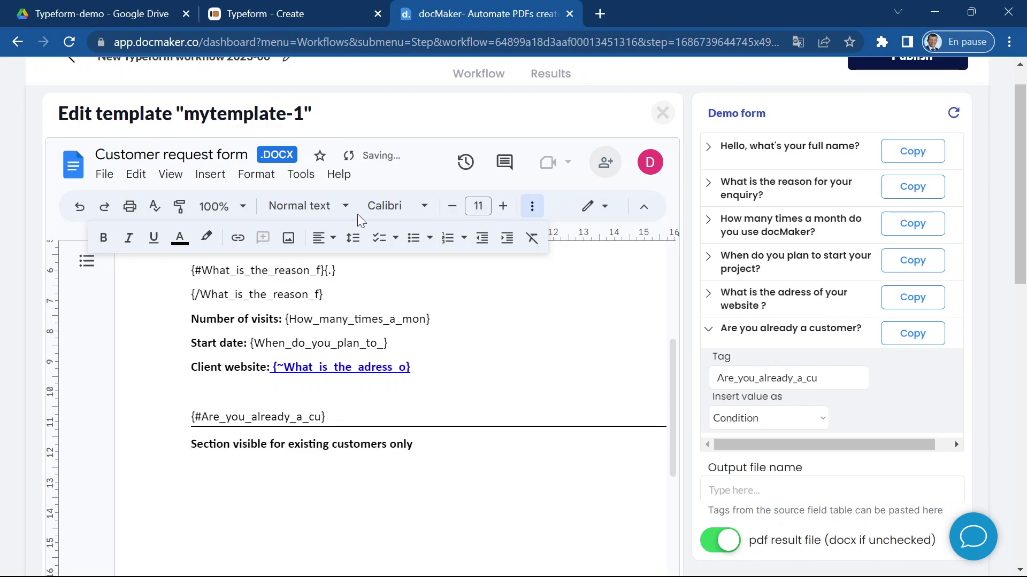
pyautogui.hotkey('ctrl', 'v')
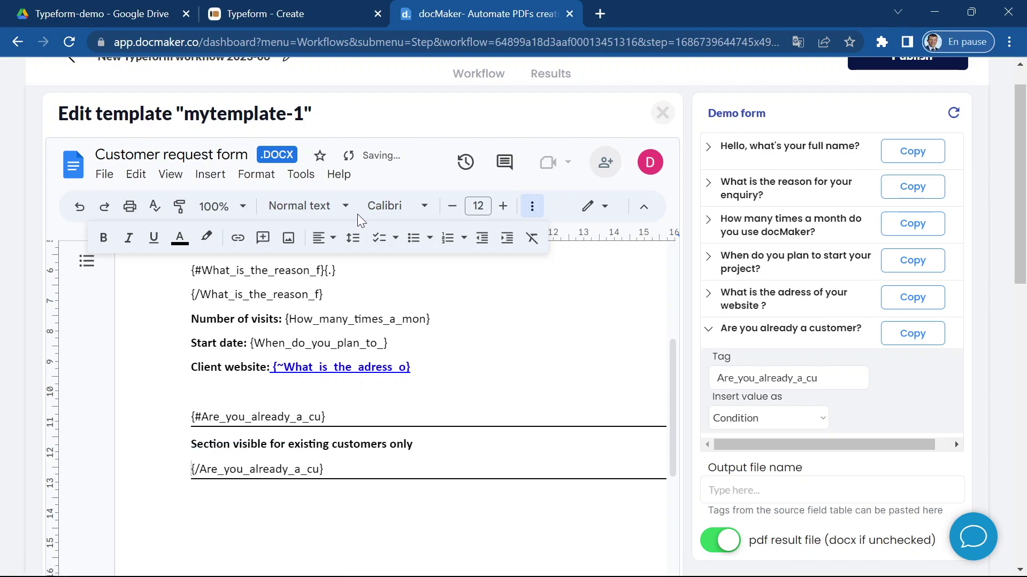
# - Review the conditional block and undo the extra border under the closing tag
pyautogui.press('Up')
pyautogui.press('Up')
pyautogui.press('Down')
pyautogui.press('Down')
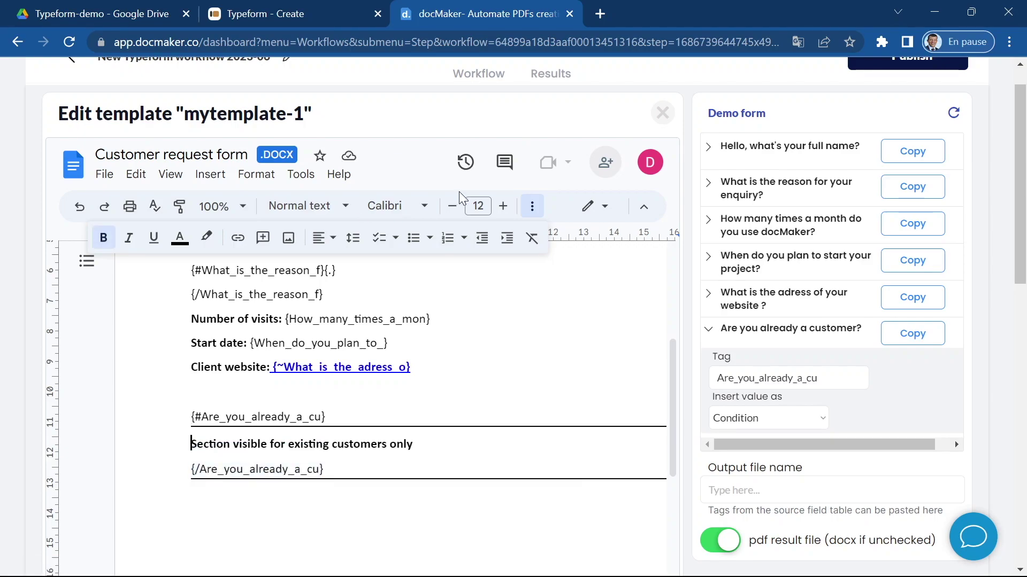
pyautogui.press('Up')
pyautogui.press('Up')
pyautogui.press('Down')
pyautogui.press('Up')
pyautogui.press('Up')
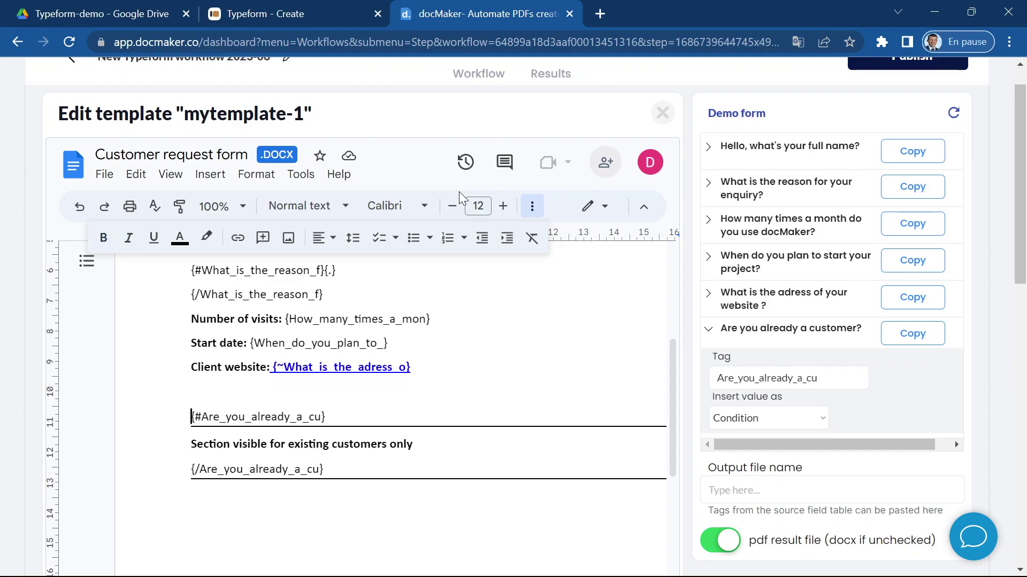
pyautogui.press('Down')
pyautogui.press('Down')
pyautogui.press('Down')
pyautogui.hotkey('ctrl', 'z')
pyautogui.click(708, 330)
# - Start the output file name with Result_ in the template step
pyautogui.scroll(5, 592, 312)
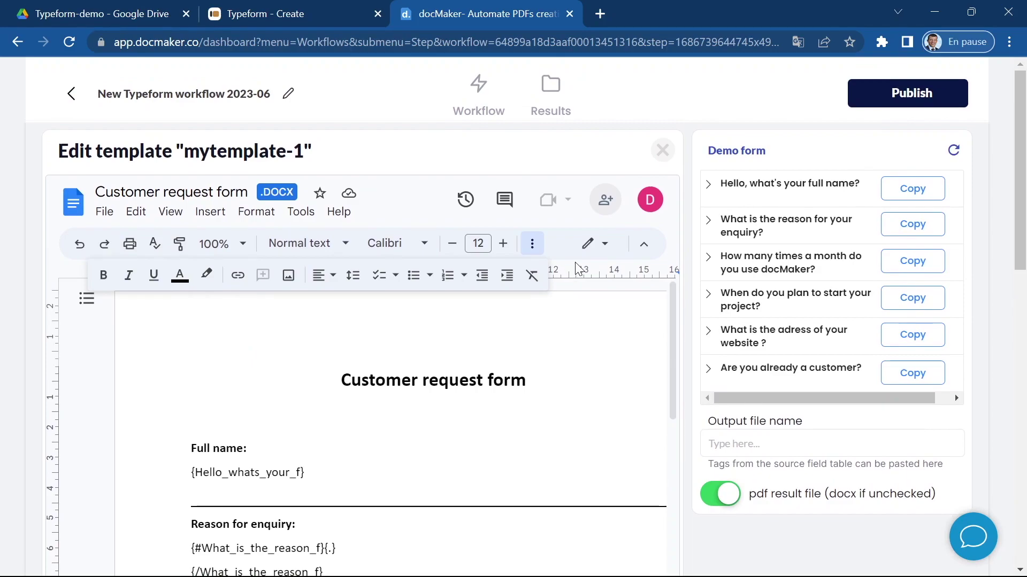
pyautogui.click(776, 441)
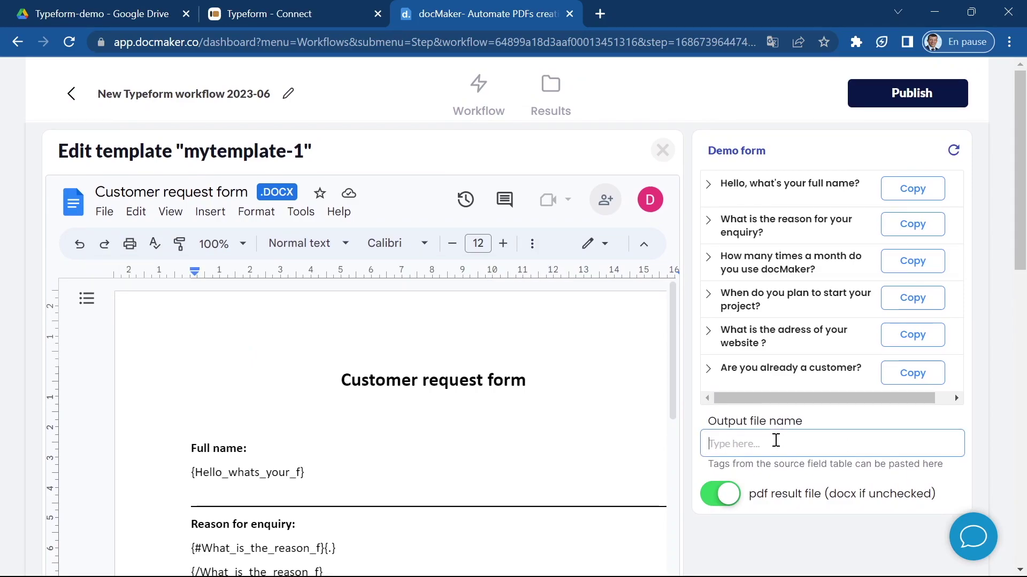
pyautogui.scroll(-1, 742, 340)
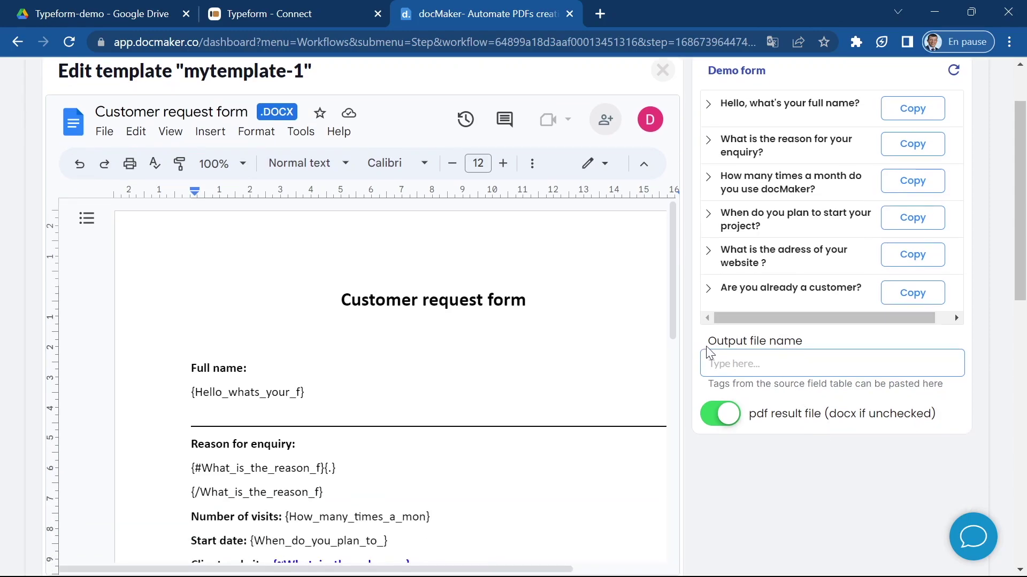
pyautogui.moveTo(706, 347); pyautogui.dragTo(797, 341)
pyautogui.click(802, 343)
pyautogui.click(792, 365)
pyautogui.click(905, 113)
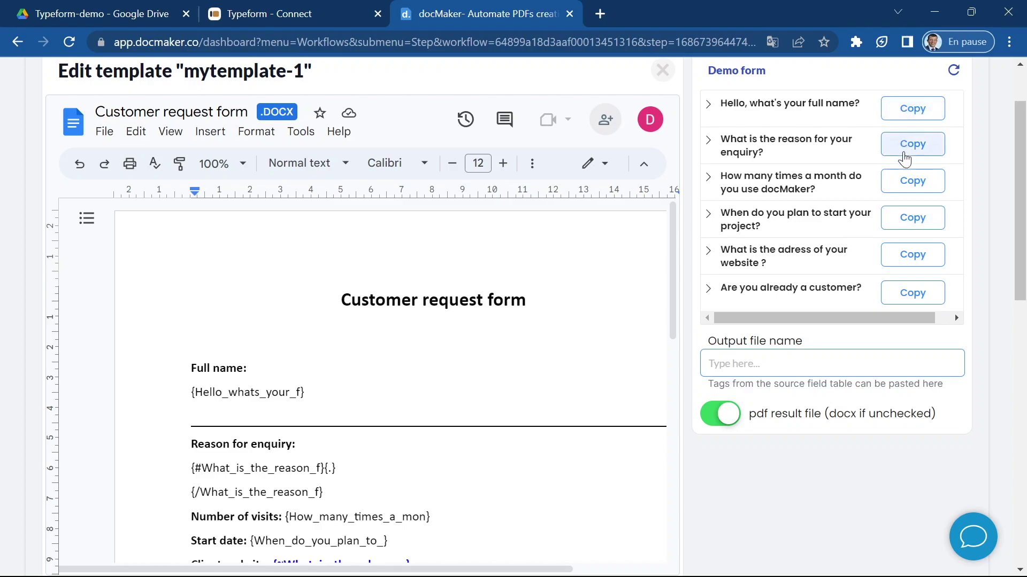
pyautogui.click(765, 363)
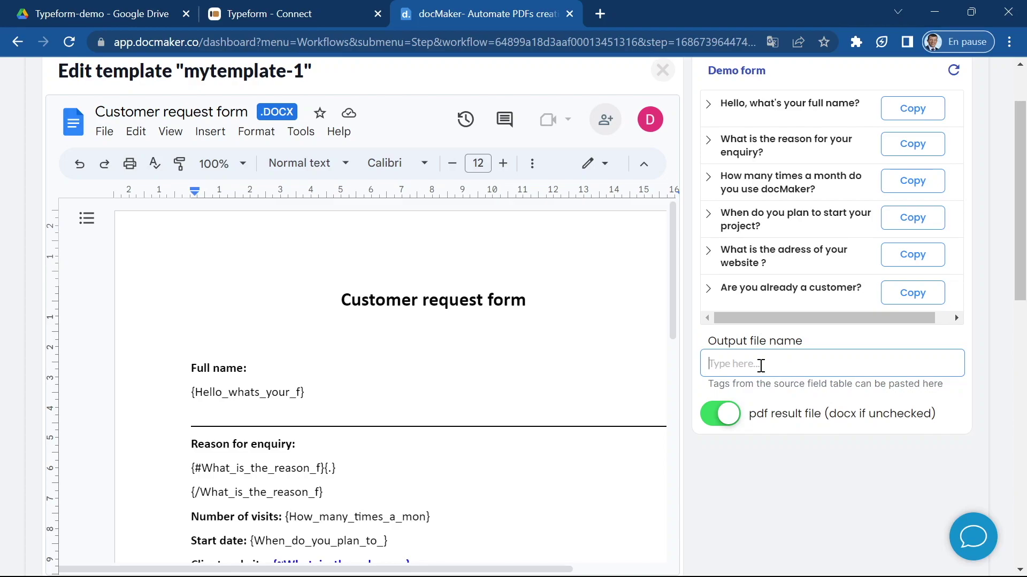
pyautogui.write('Result_')
# - Paste the full-name tag after Result_ and add the .pdf extension
pyautogui.click(912, 108)
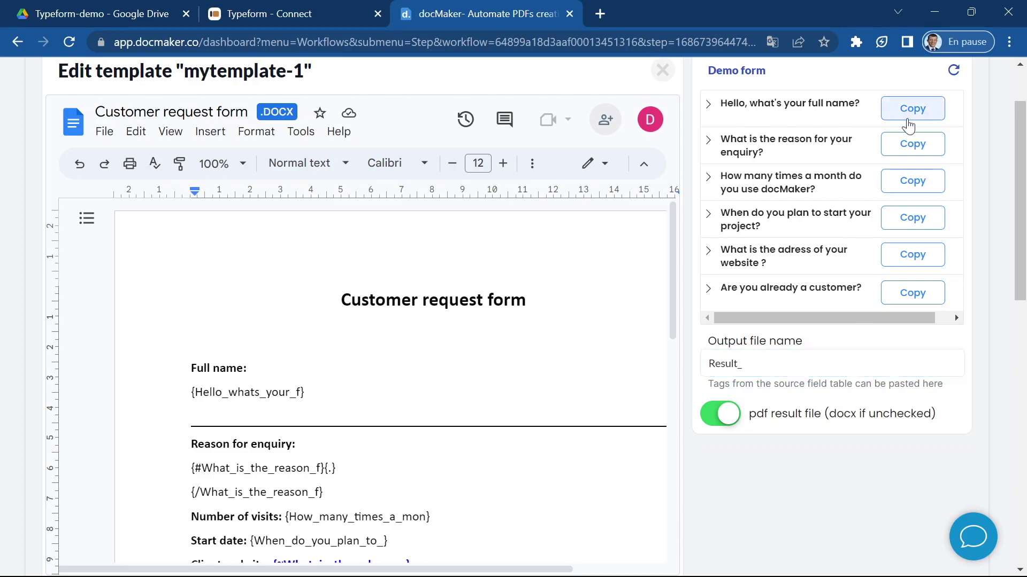
pyautogui.click(775, 370)
pyautogui.hotkey('ctrl', 'v')
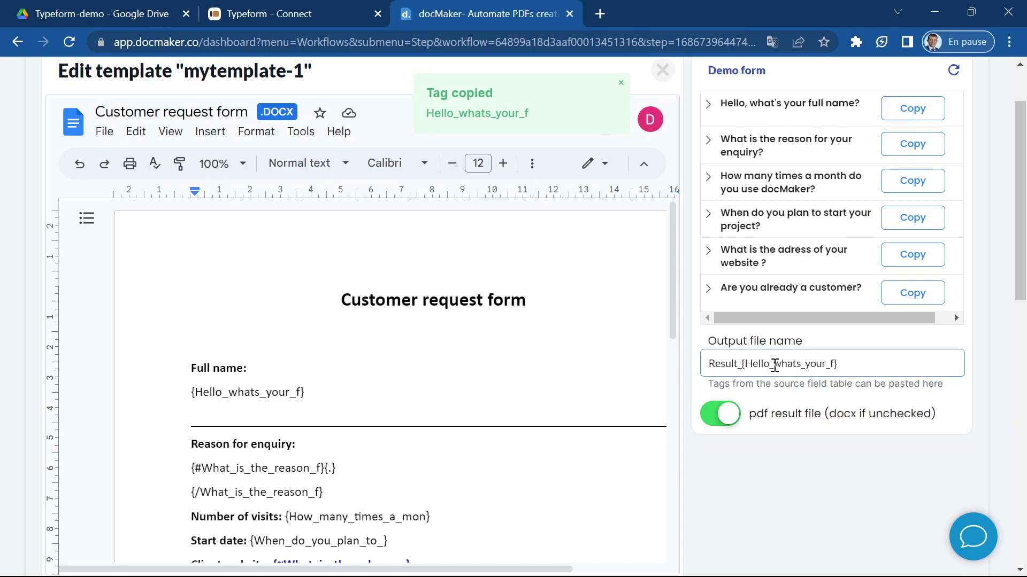
pyautogui.write('.pdf')
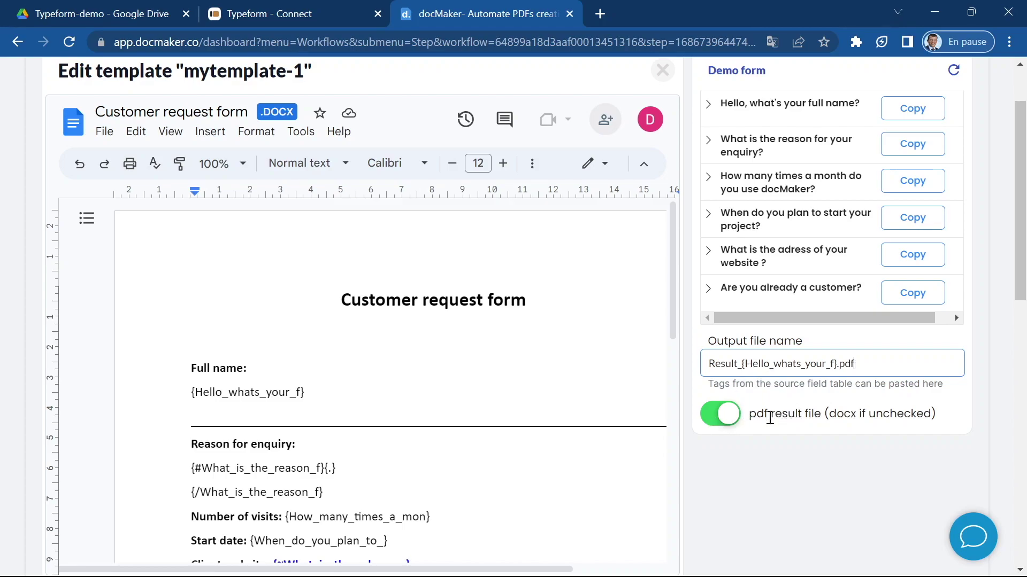
# - Toggle PDF result output off and back on, leaving it enabled
pyautogui.click(711, 424)
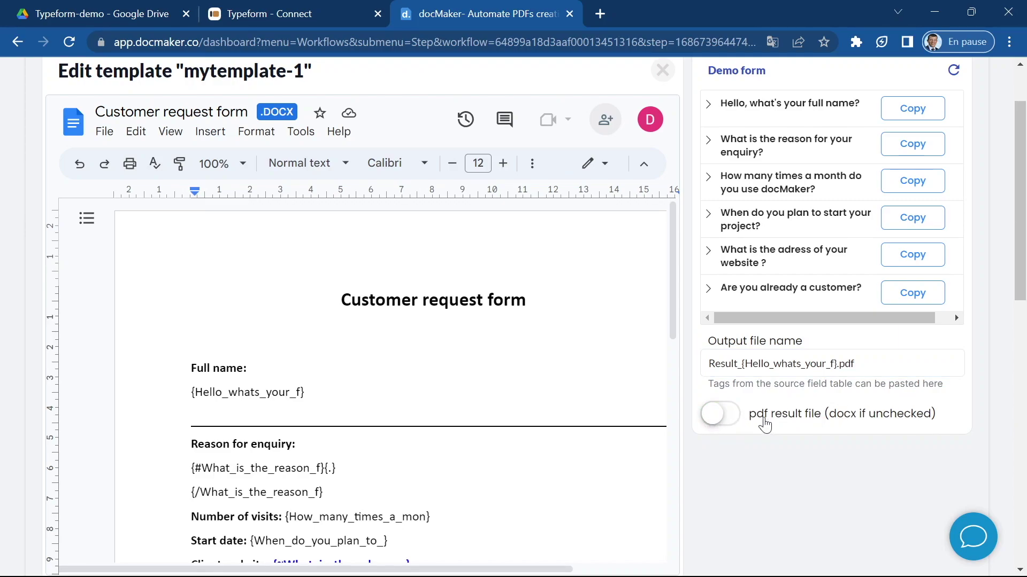
pyautogui.click(734, 424)
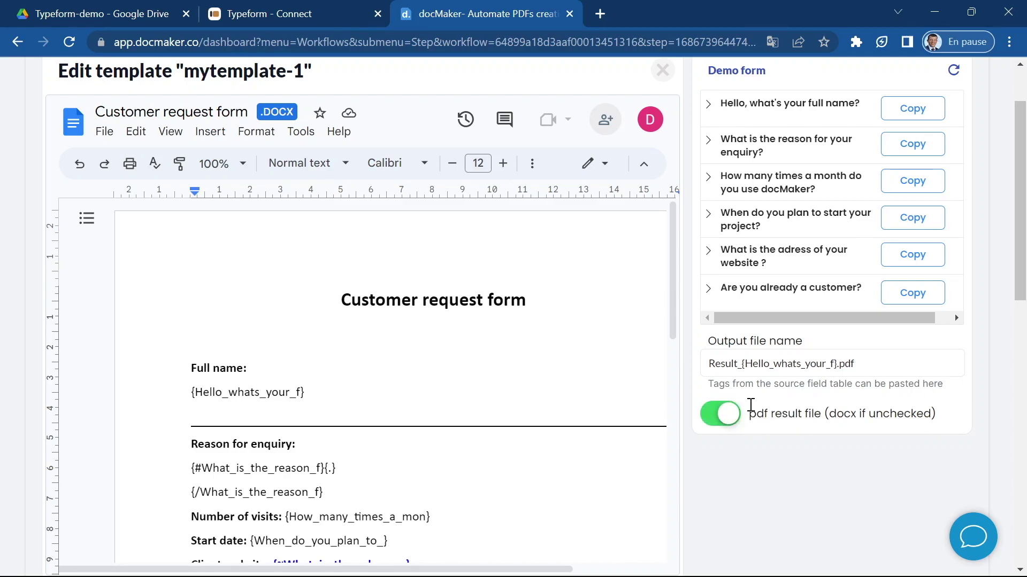
pyautogui.scroll(2, 746, 411)
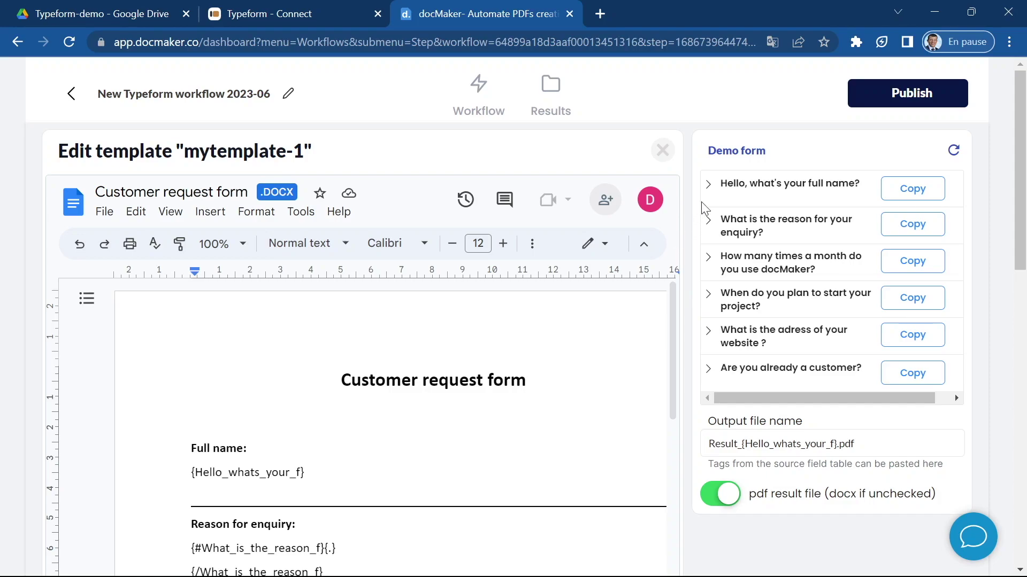
# - Publish the Typeform workflow so it goes live
pyautogui.click(902, 97)
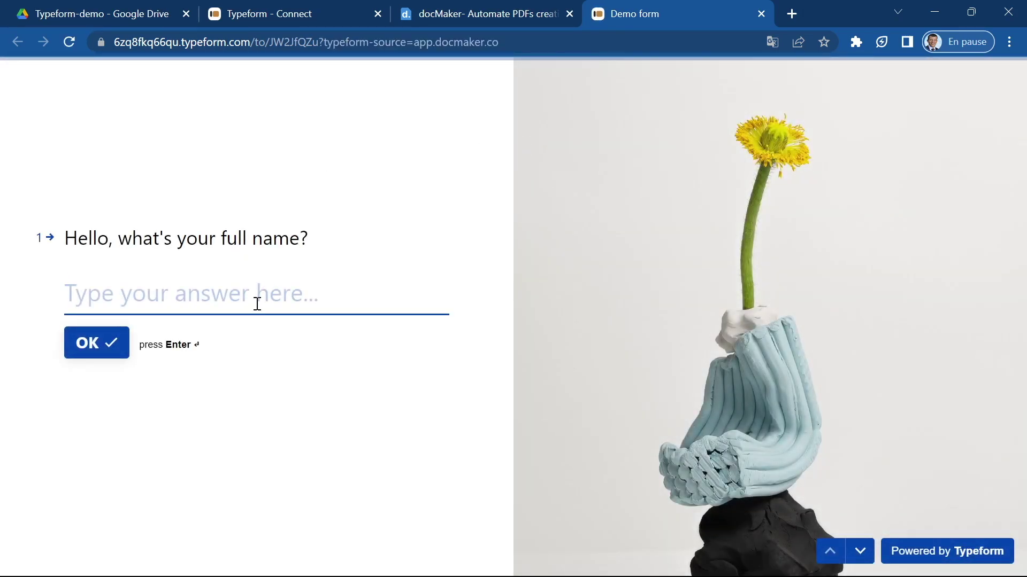
# - Enter a full name, tick Support, Product discovery and New customer, and give 200 monthly uses
pyautogui.write('John Doe')
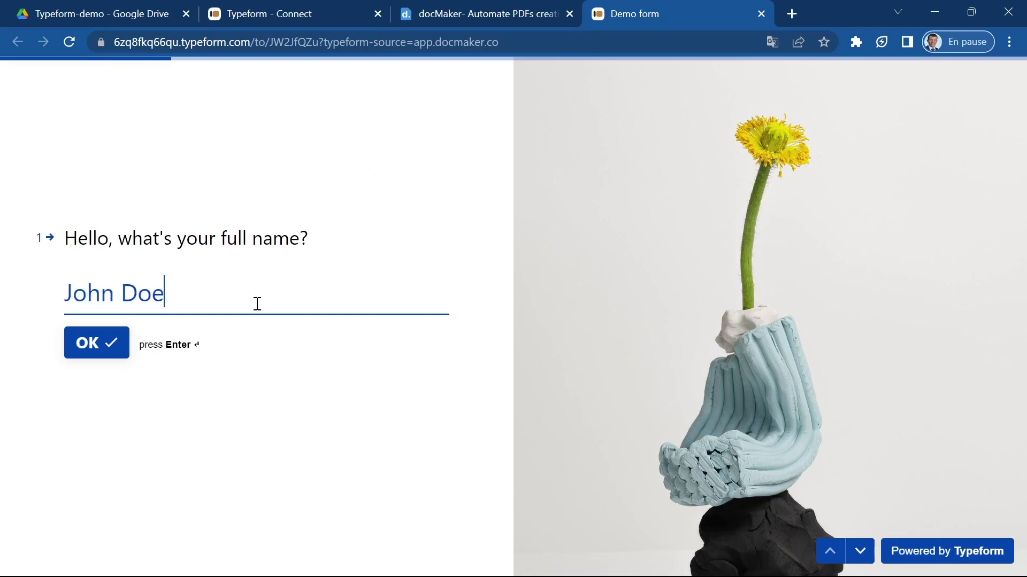
pyautogui.press('Return')
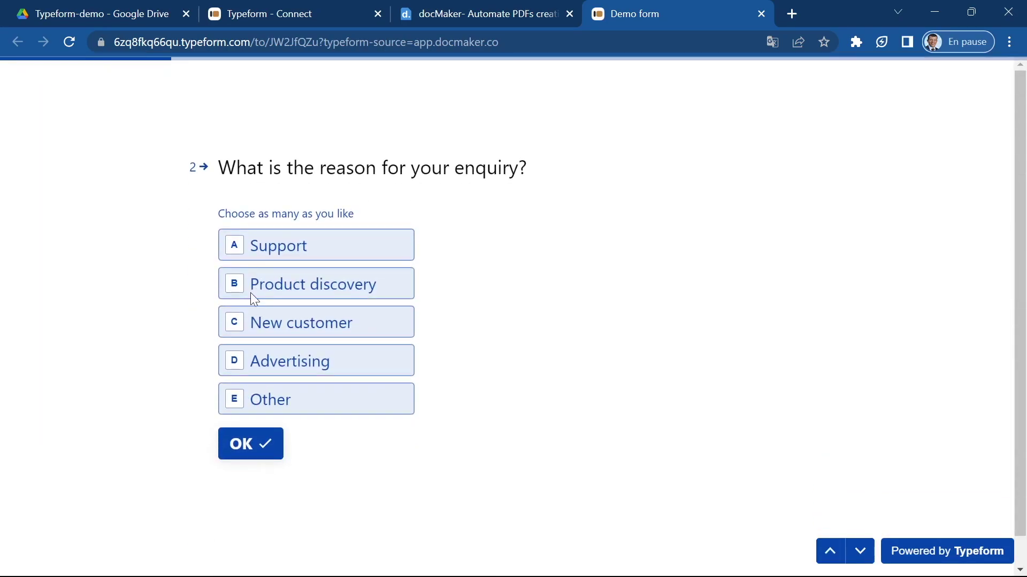
pyautogui.click(268, 259)
pyautogui.click(275, 295)
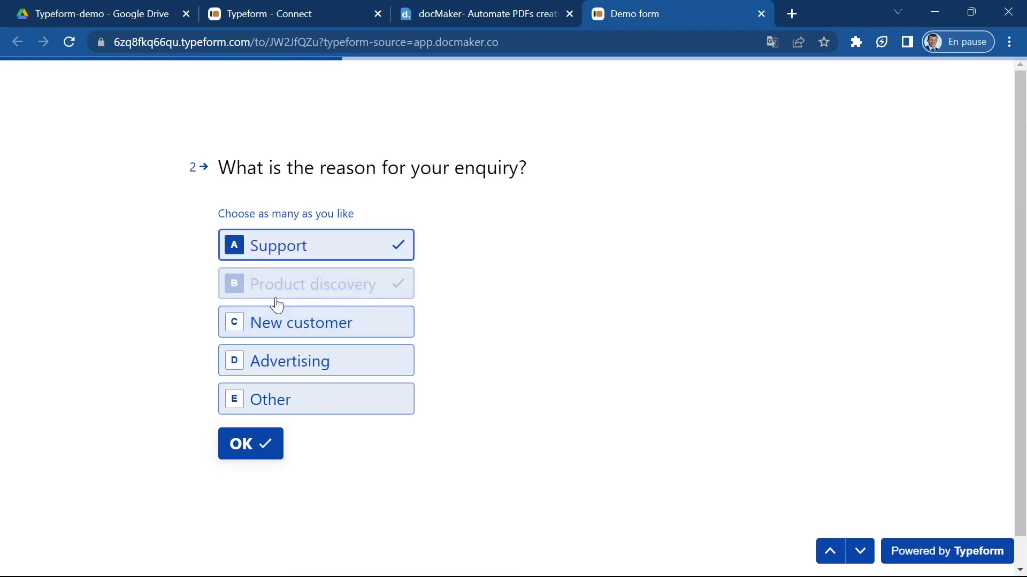
pyautogui.click(284, 323)
pyautogui.click(271, 444)
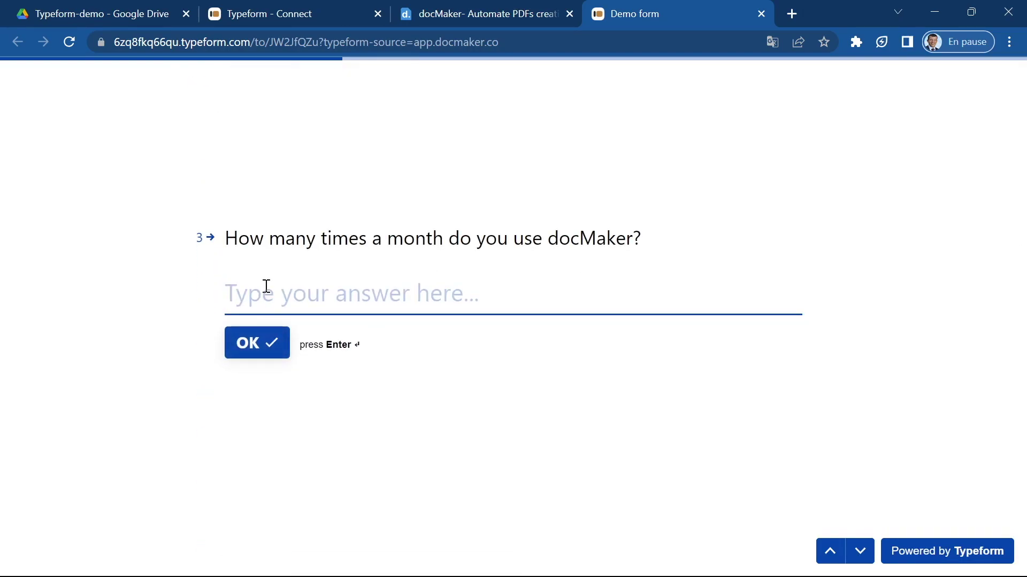
pyautogui.write('200')
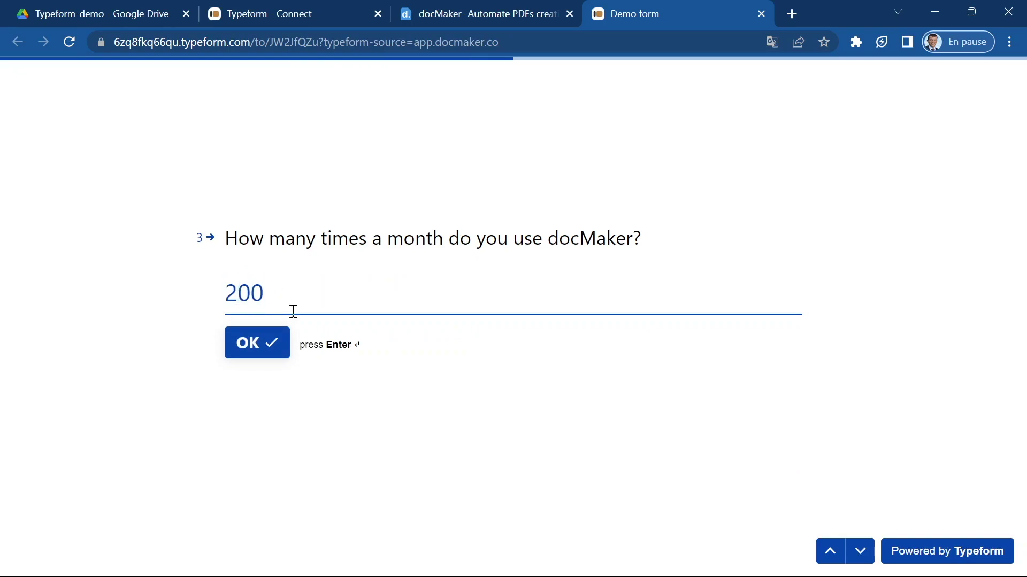
pyautogui.click(271, 340)
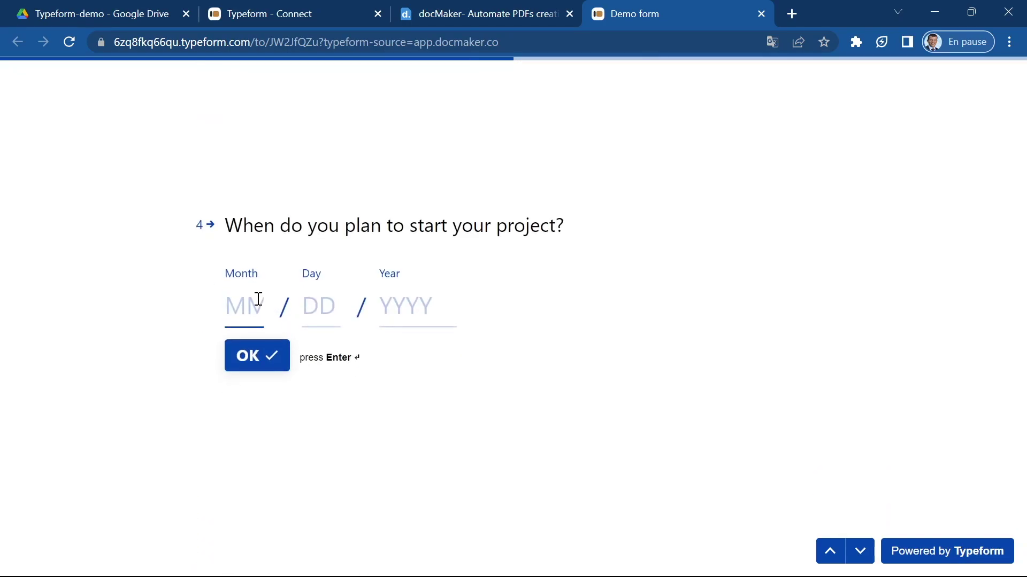
pyautogui.write('01')
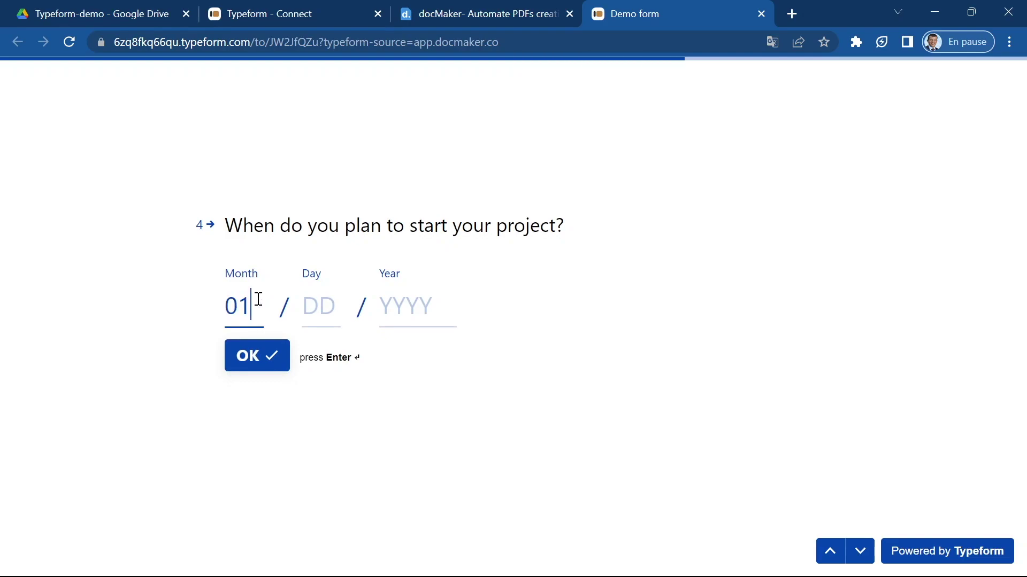
pyautogui.write('072023')
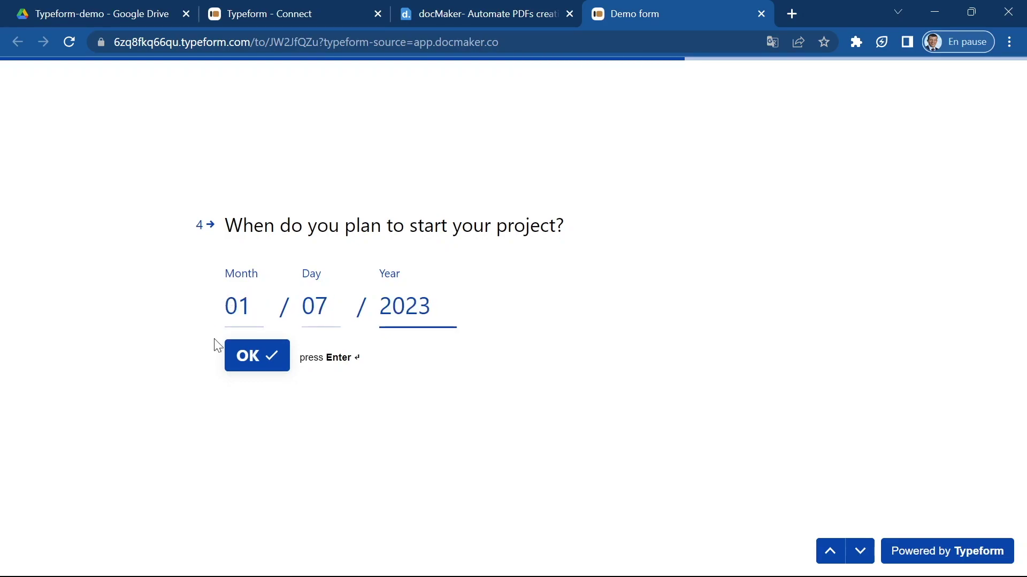
pyautogui.click(242, 355)
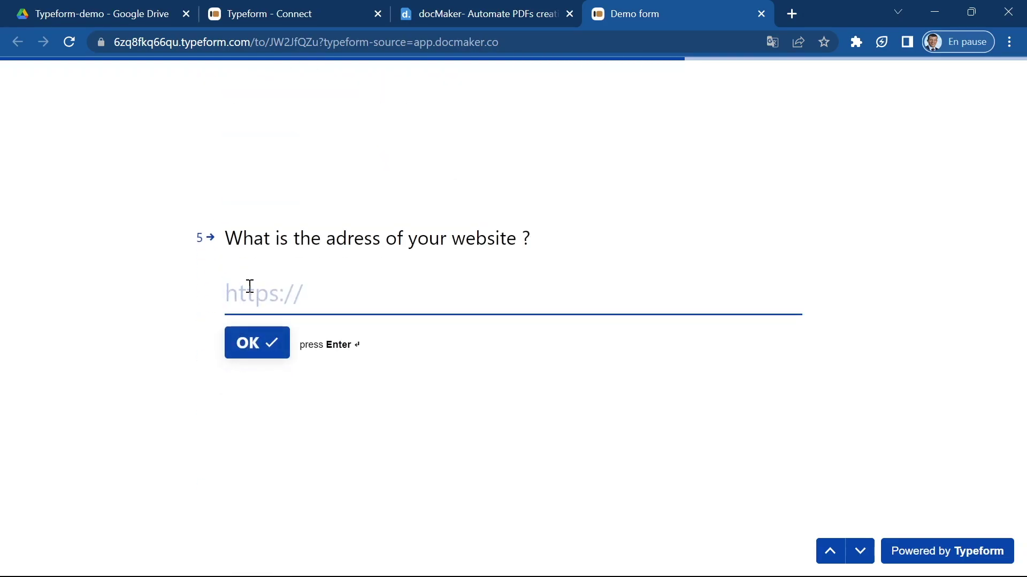
pyautogui.write('http')
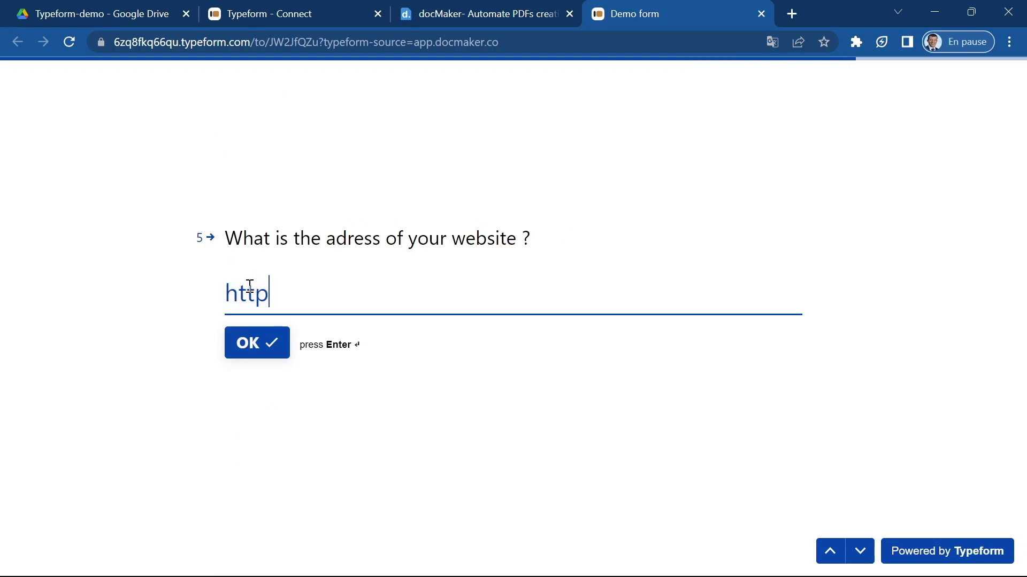
pyautogui.write('s://docmaker.co')
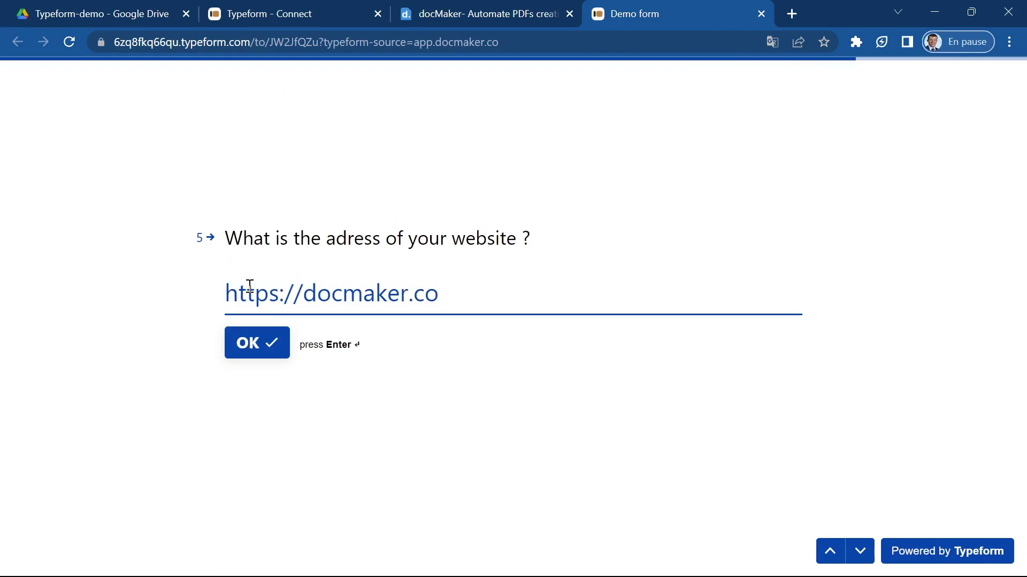
pyautogui.press('Return')
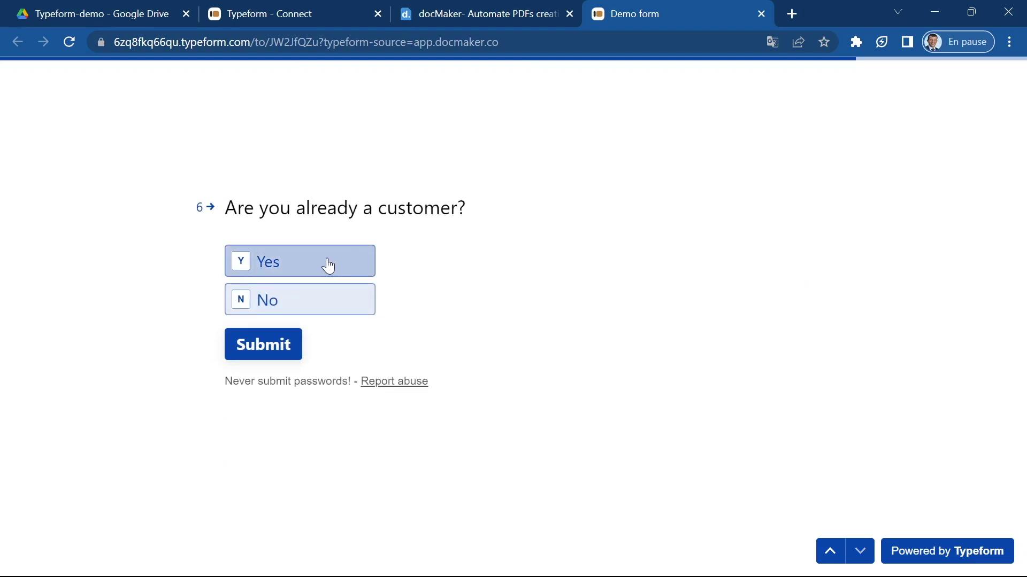
pyautogui.click(326, 308)
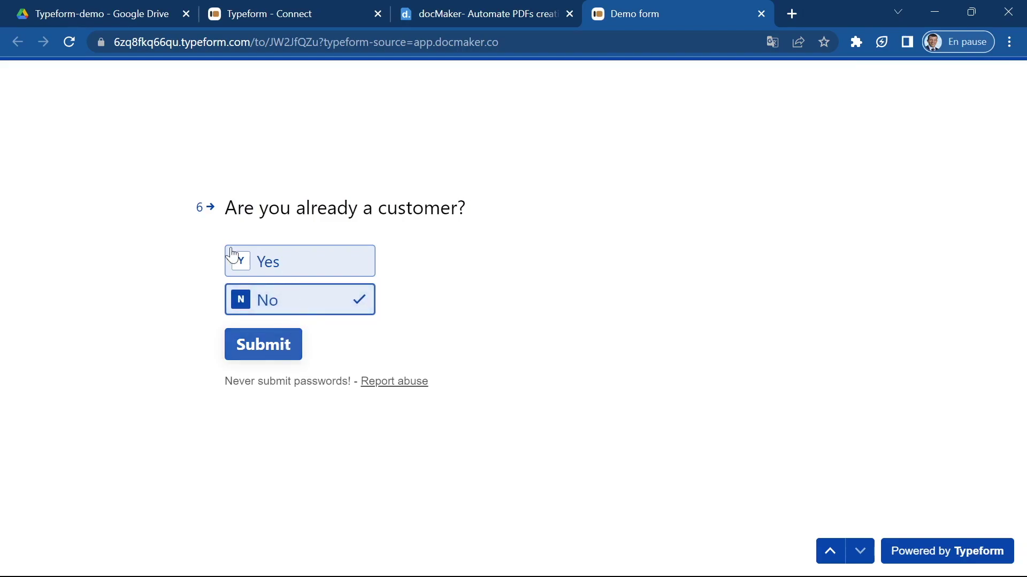
pyautogui.click(263, 347)
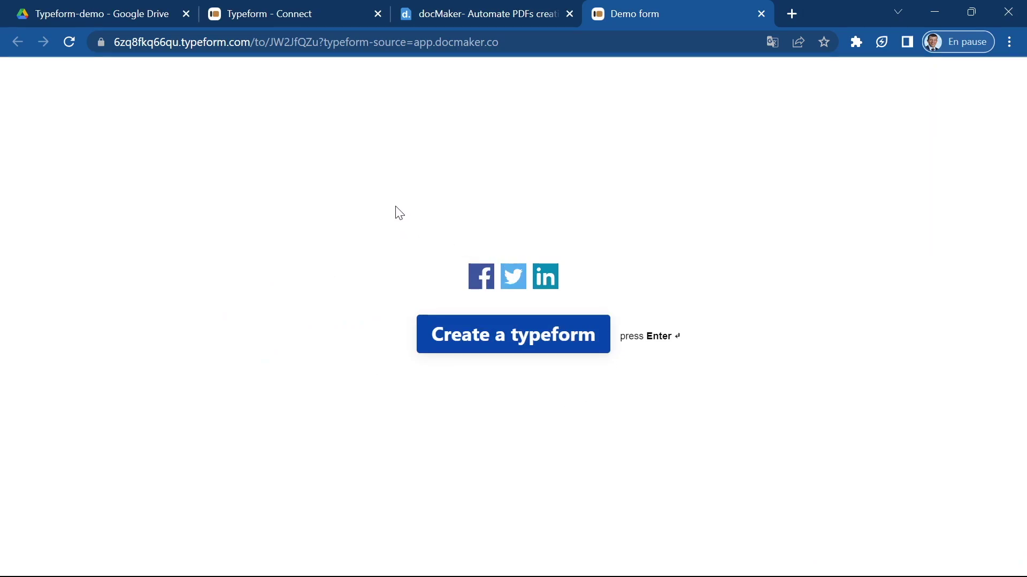
pyautogui.click(438, 6)
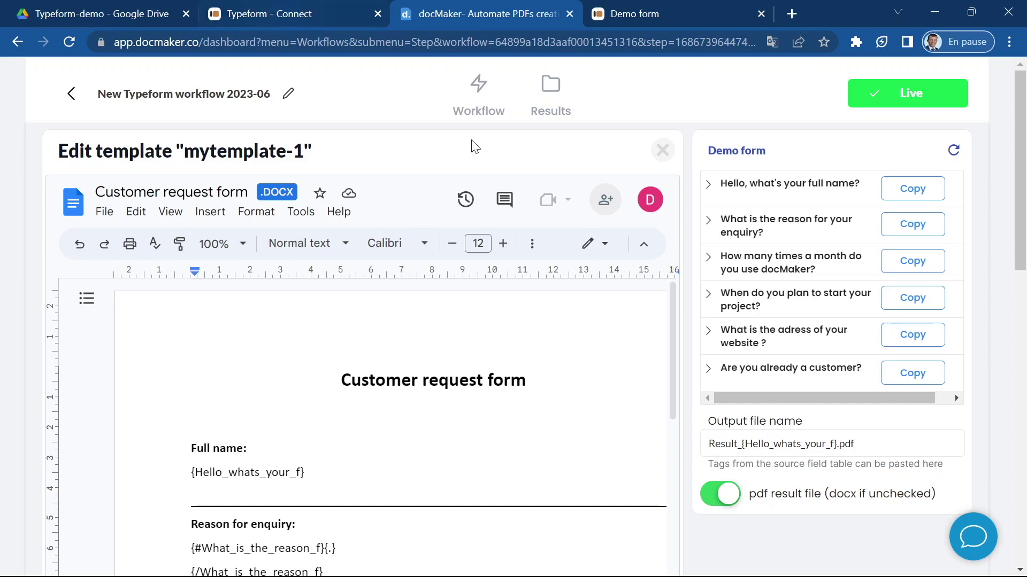
# - Open the workflow Results and refresh until the new result_file.pdf run appears
pyautogui.click(556, 116)
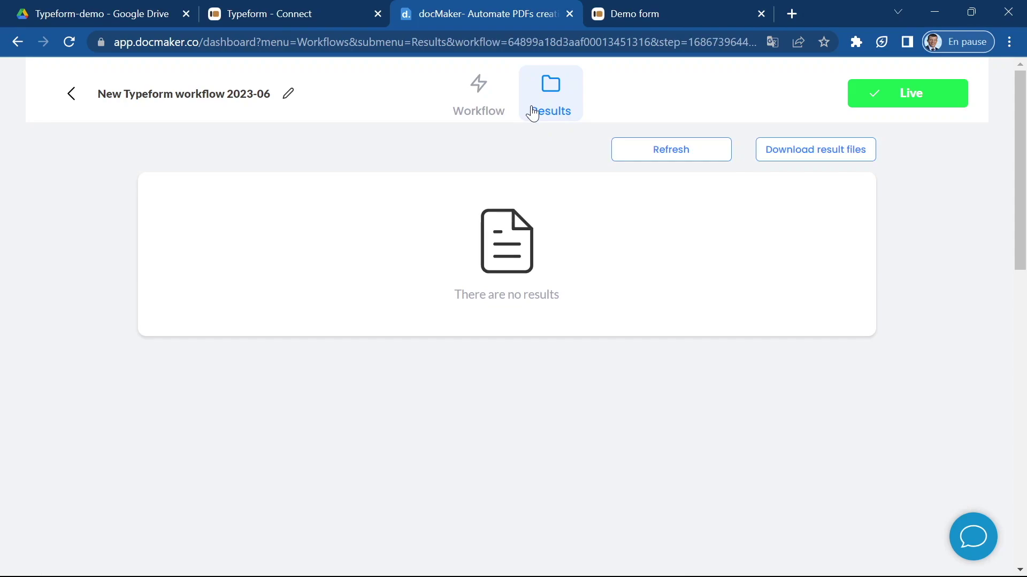
pyautogui.click(650, 155)
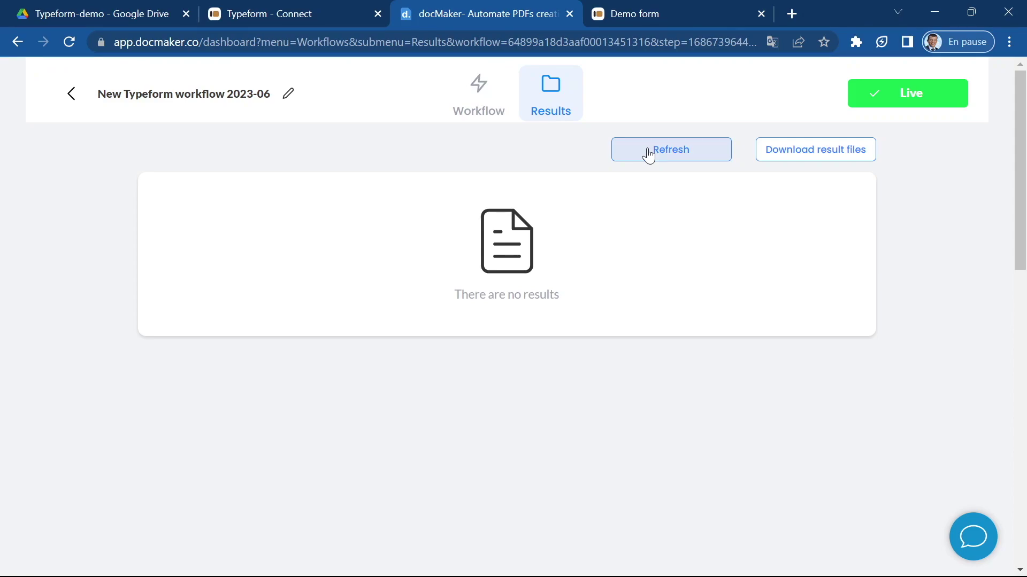
pyautogui.click(649, 154)
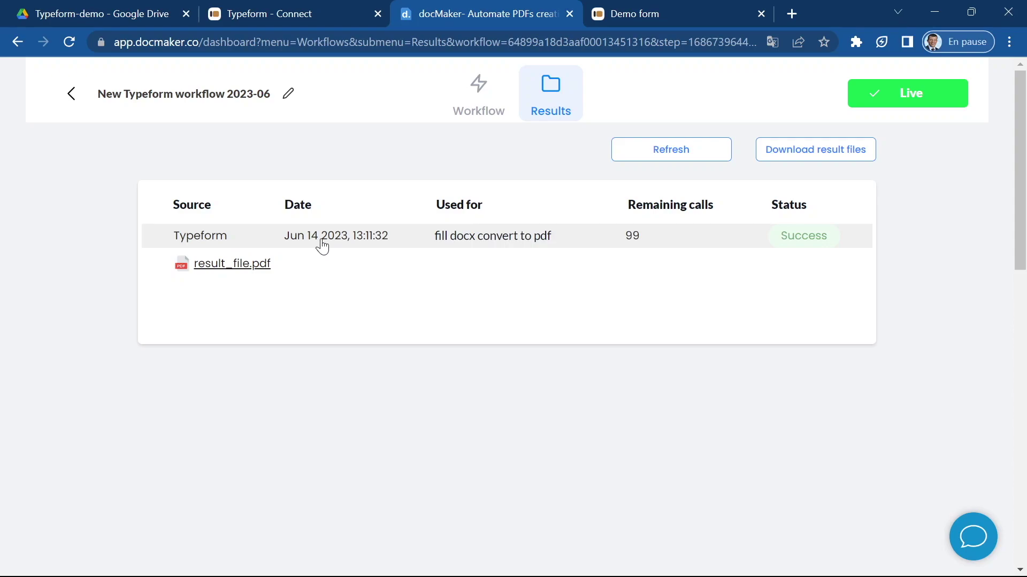
# - Open the Jun 14 run's log details, scroll through the submitted answers JSON, and close it
pyautogui.click(351, 240)
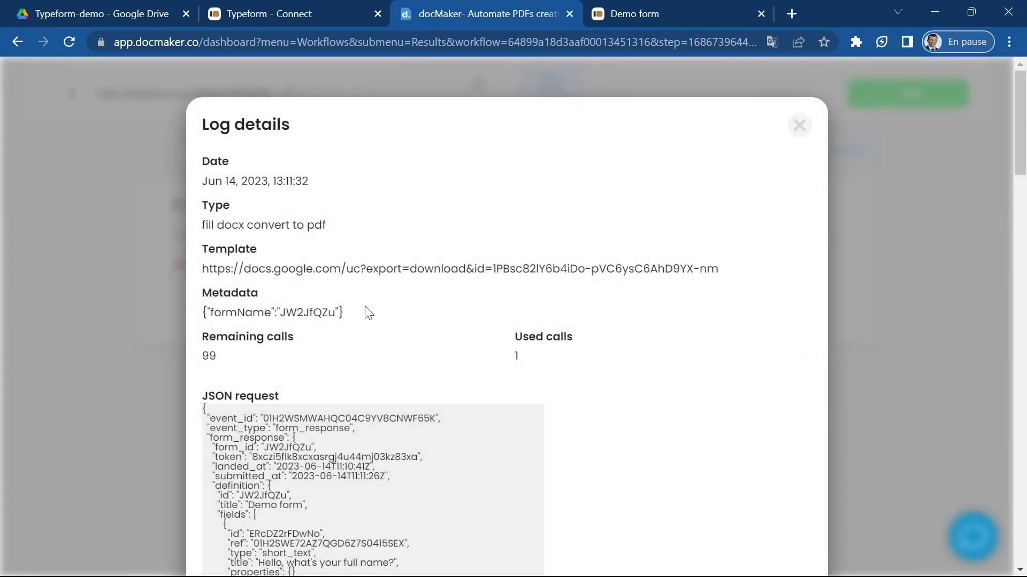
pyautogui.scroll(-3, 367, 310)
pyautogui.scroll(-4, 367, 310)
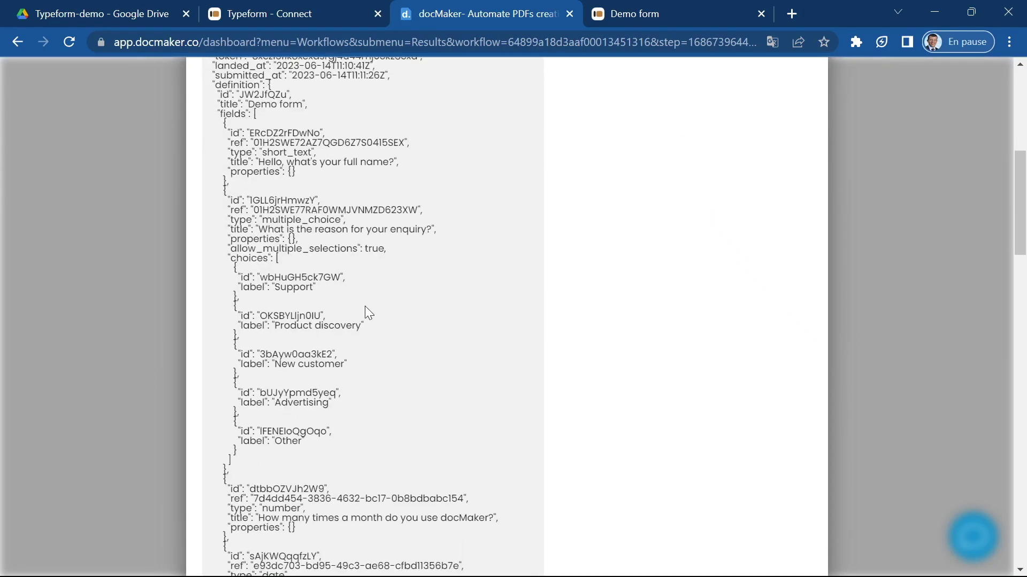
pyautogui.scroll(4, 365, 306)
pyautogui.scroll(-3, 308, 337)
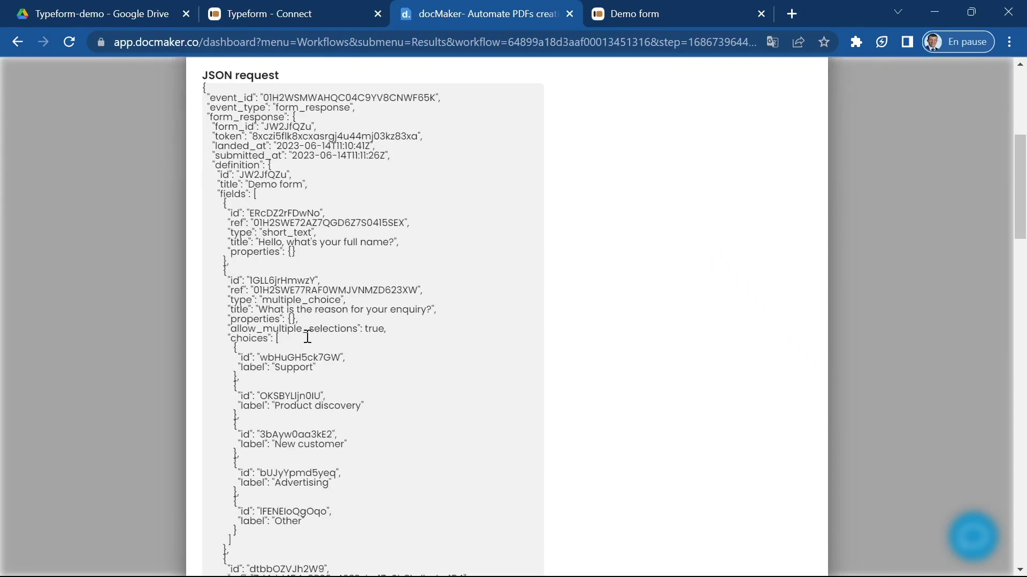
pyautogui.scroll(-20, 307, 337)
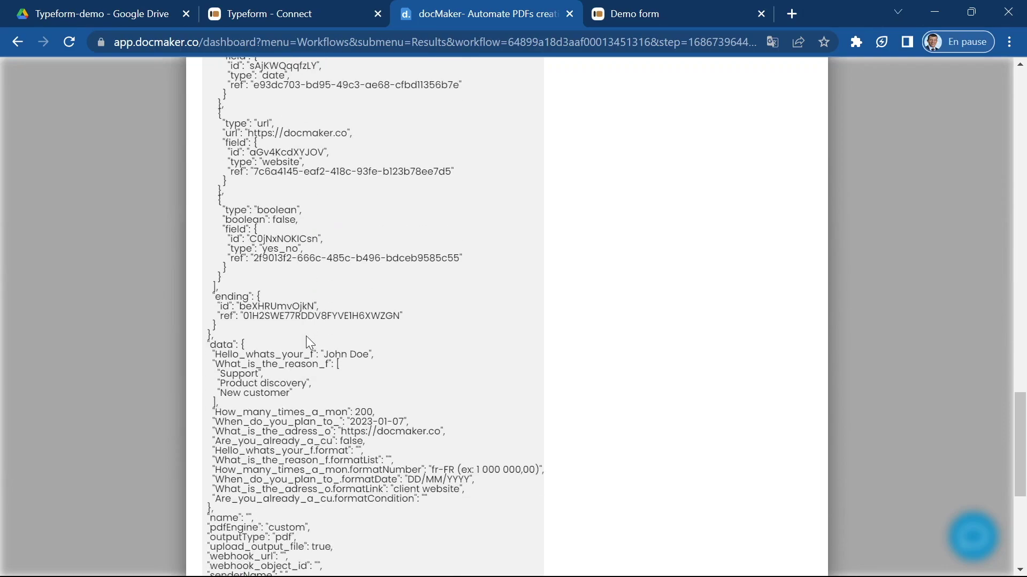
pyautogui.scroll(10, 307, 337)
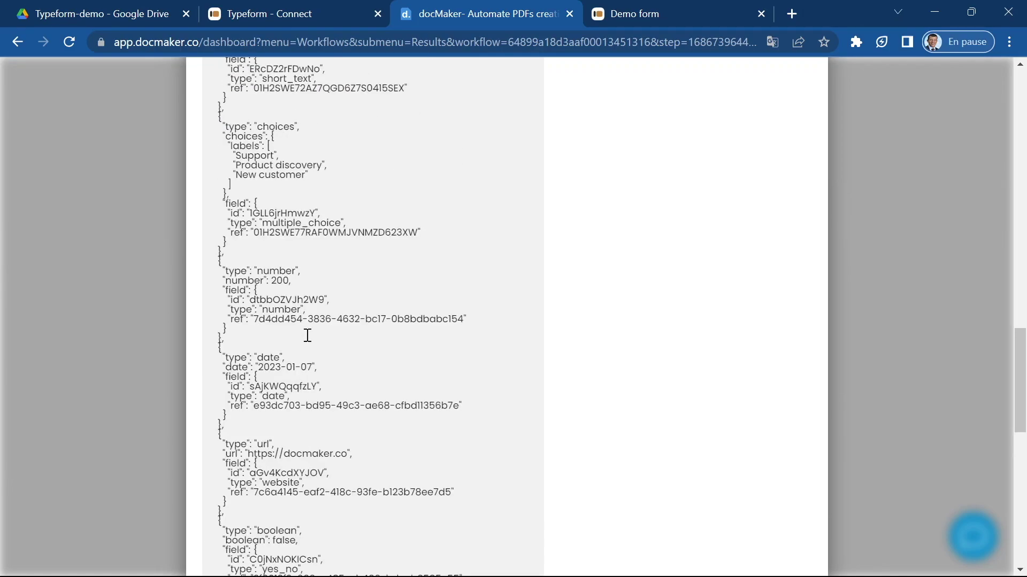
pyautogui.scroll(12, 308, 337)
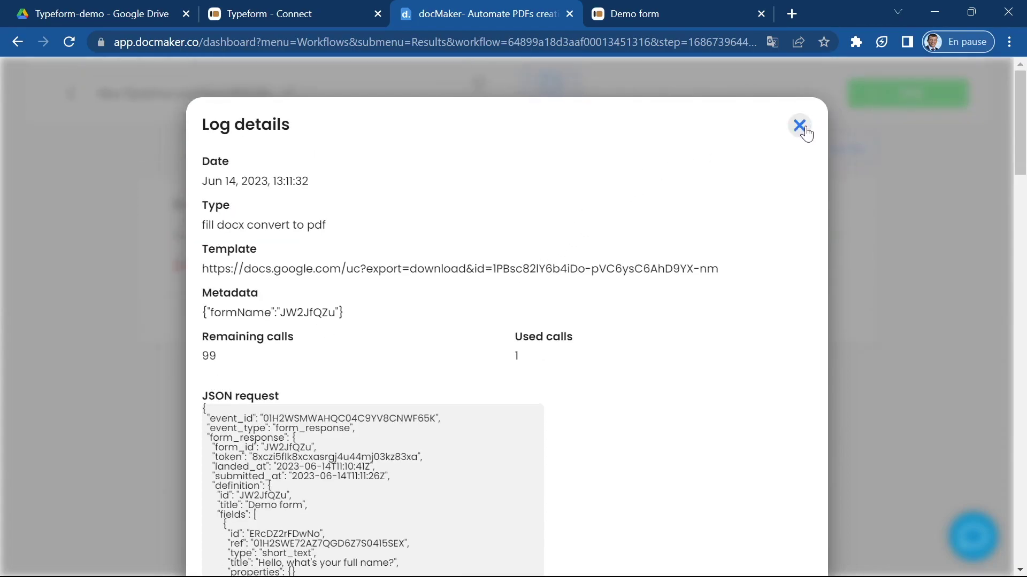
pyautogui.click(804, 131)
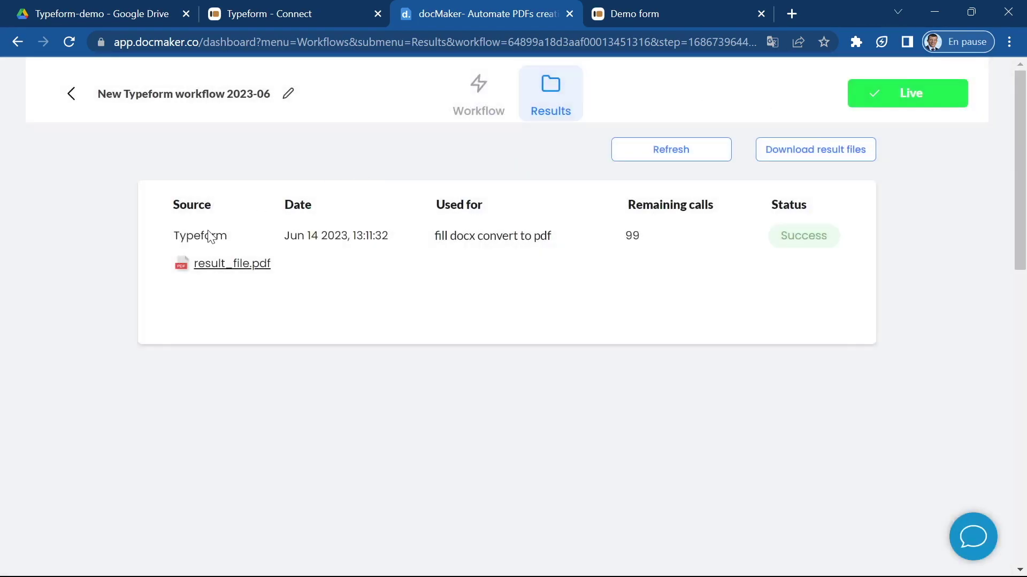
# - Open result_file.pdf and check the enquiry reasons, visits, start date and client website link
pyautogui.click(210, 265)
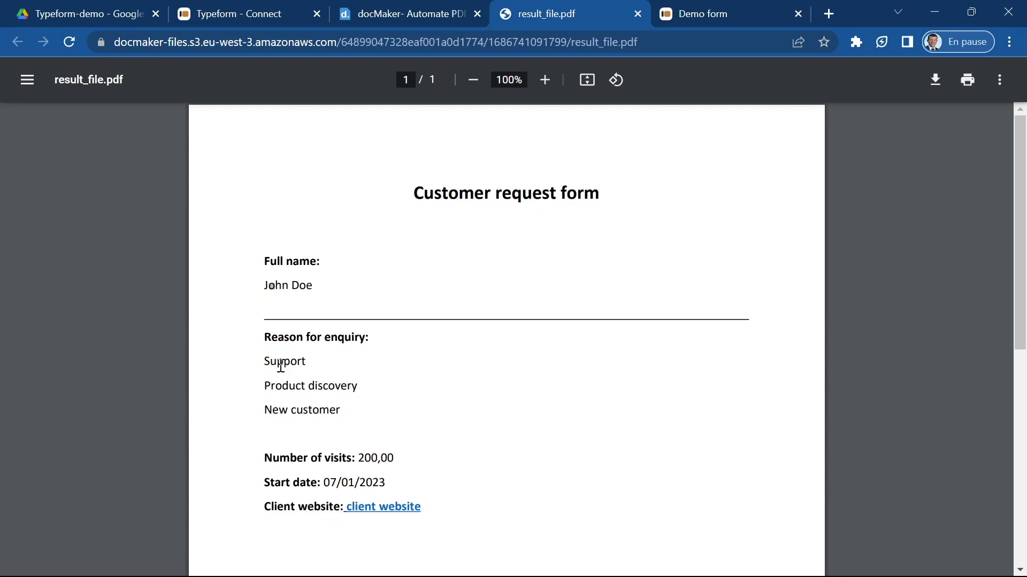
pyautogui.moveTo(266, 365); pyautogui.dragTo(321, 411)
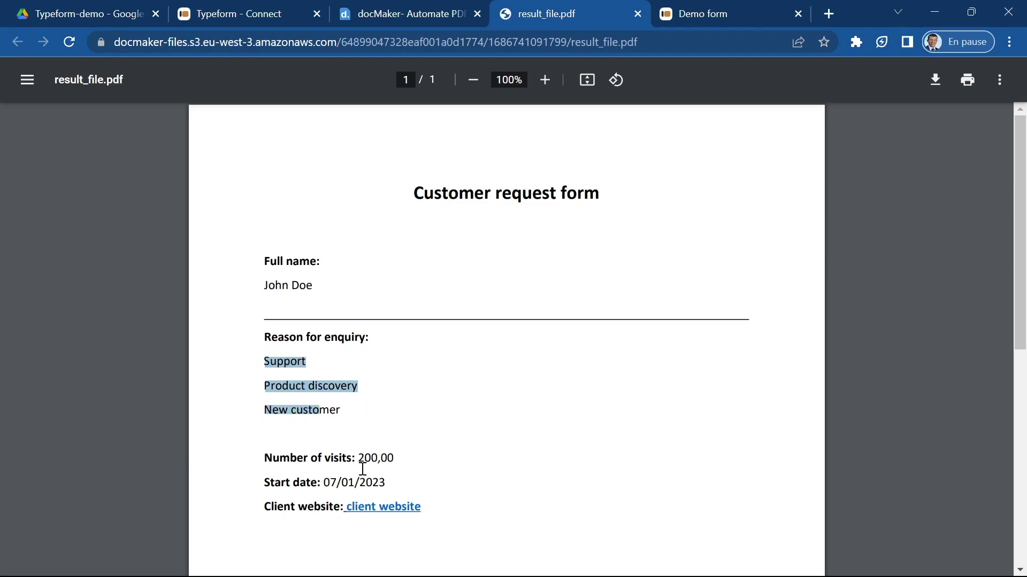
pyautogui.moveTo(364, 460); pyautogui.dragTo(385, 457)
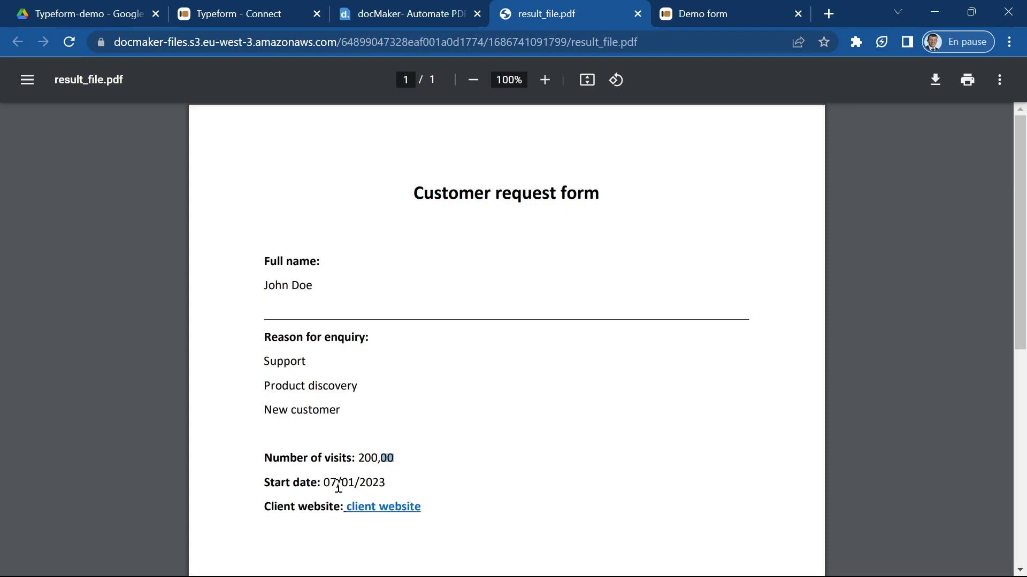
pyautogui.moveTo(337, 484); pyautogui.dragTo(385, 482)
pyautogui.click(397, 509)
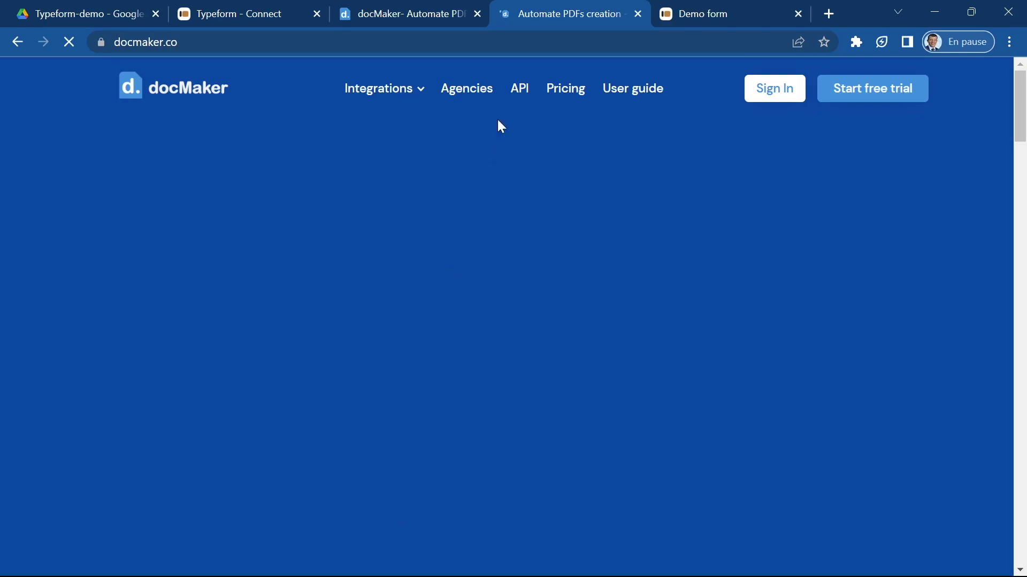
pyautogui.click(13, 45)
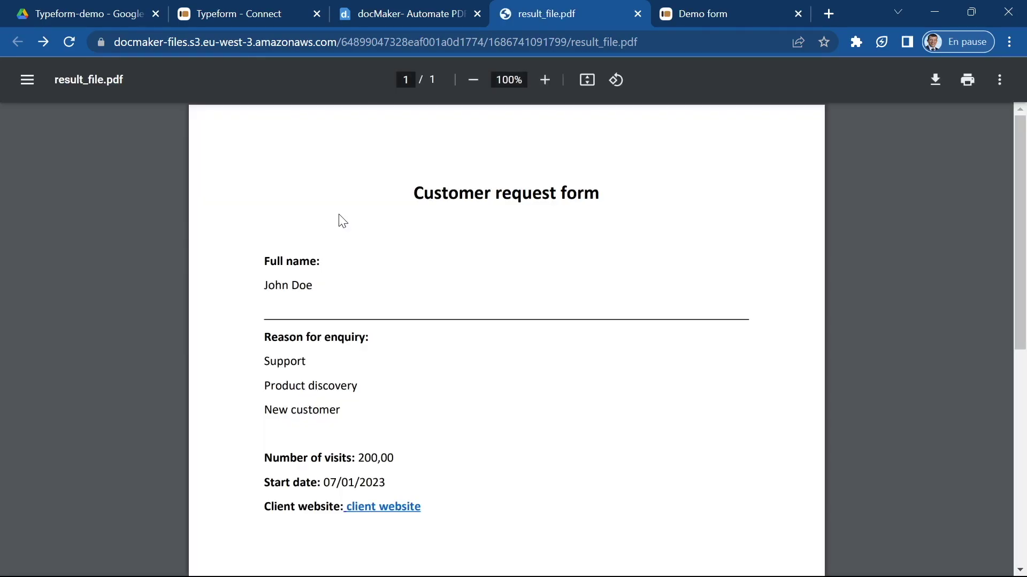
pyautogui.click(413, 10)
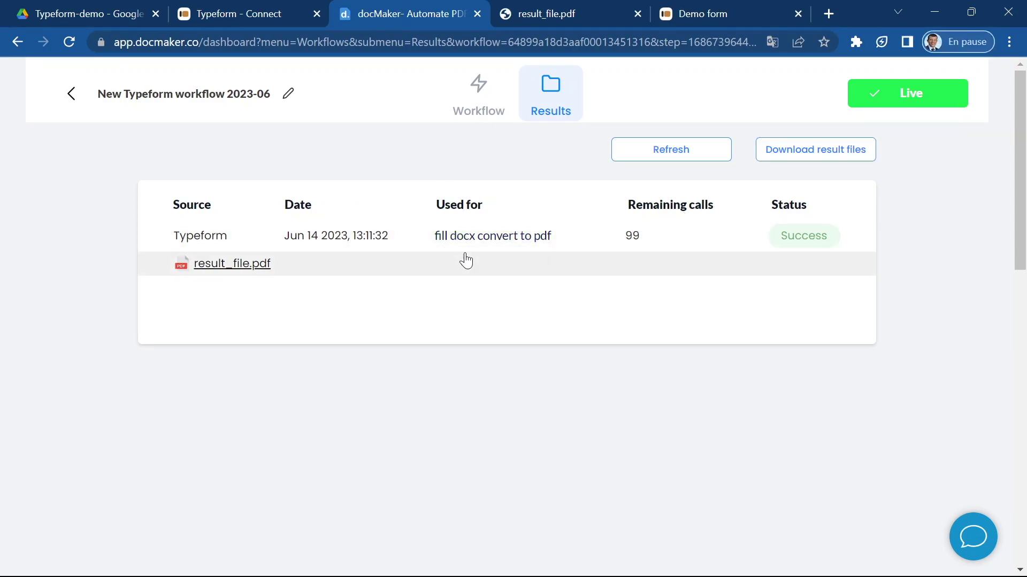
# - Add a Webhook step after the template, then delete that Webhook step again
pyautogui.click(474, 107)
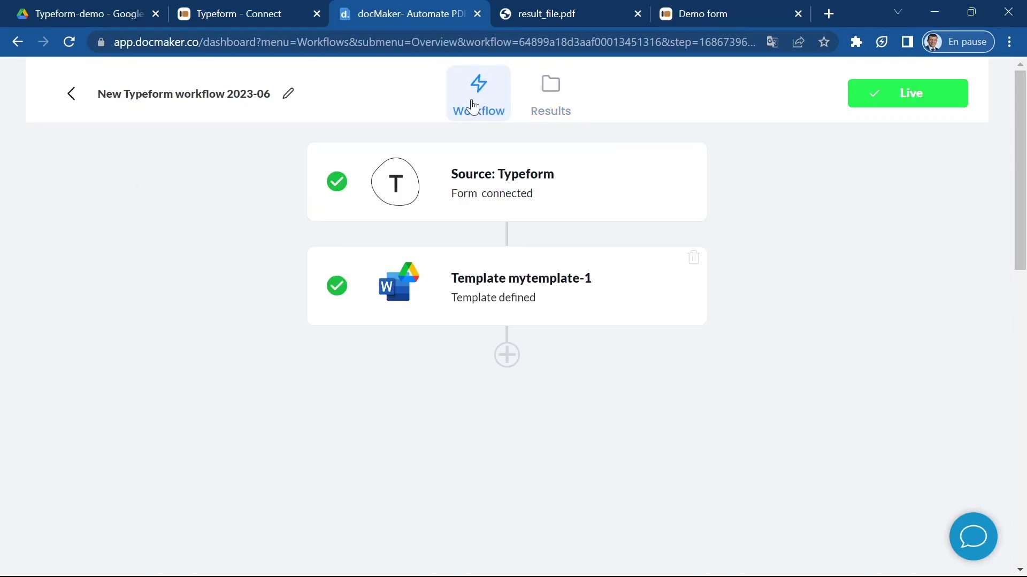
pyautogui.click(513, 362)
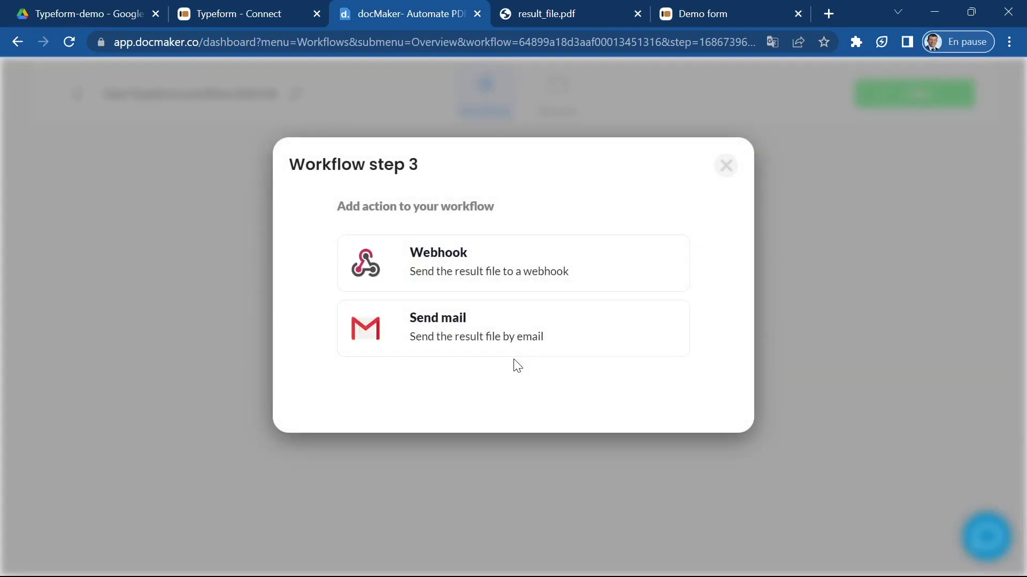
pyautogui.click(422, 262)
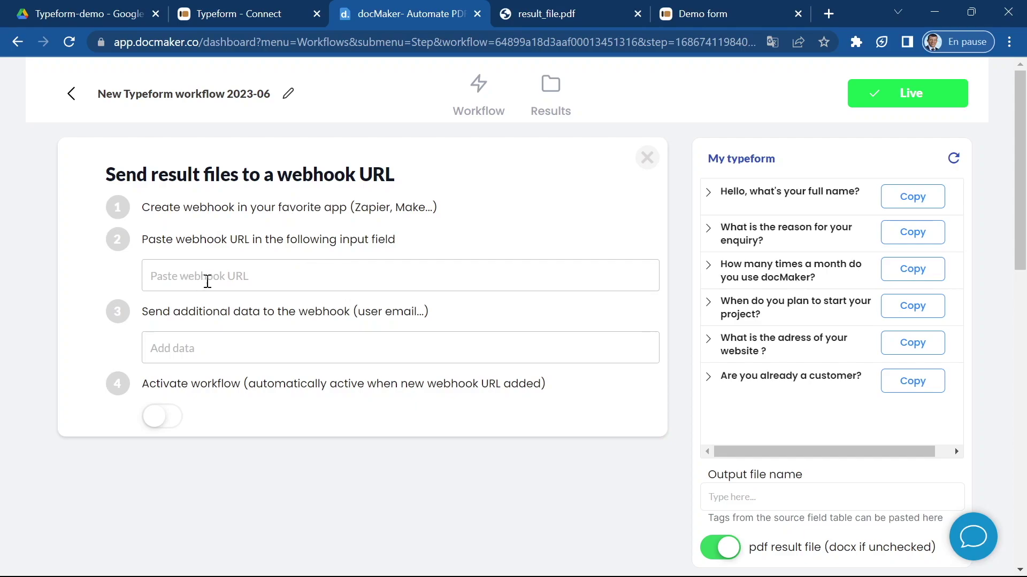
pyautogui.click(479, 94)
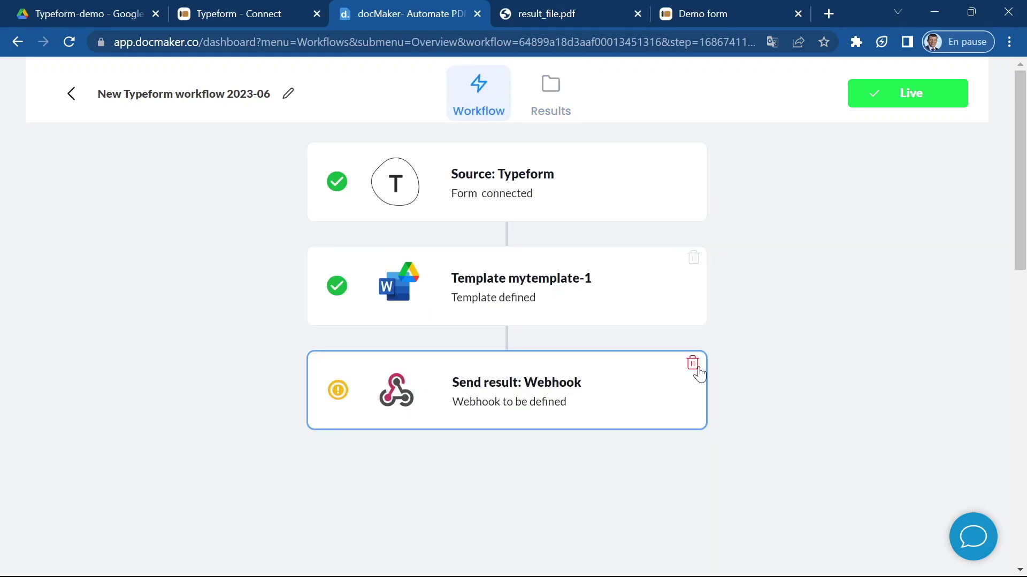
pyautogui.click(693, 362)
# - Add a Send mail step after the template and look over its sender, recipient, CC and body fields
pyautogui.click(507, 355)
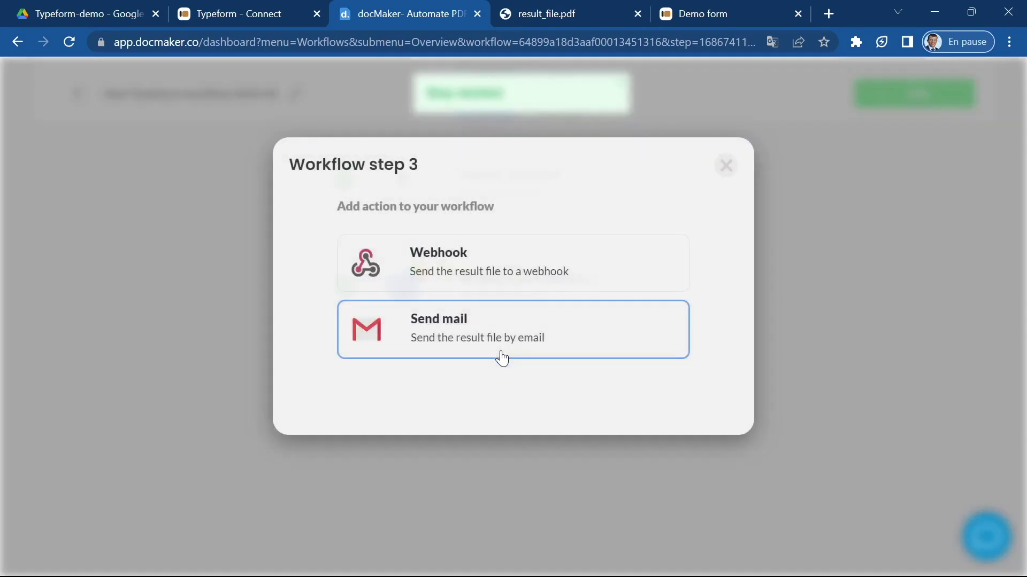
pyautogui.click(497, 345)
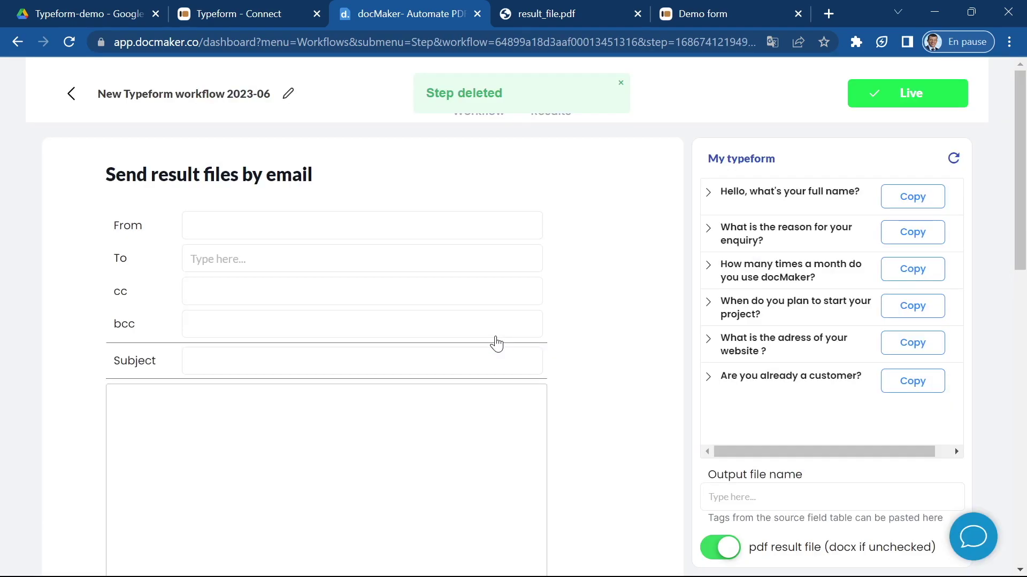
pyautogui.click(268, 229)
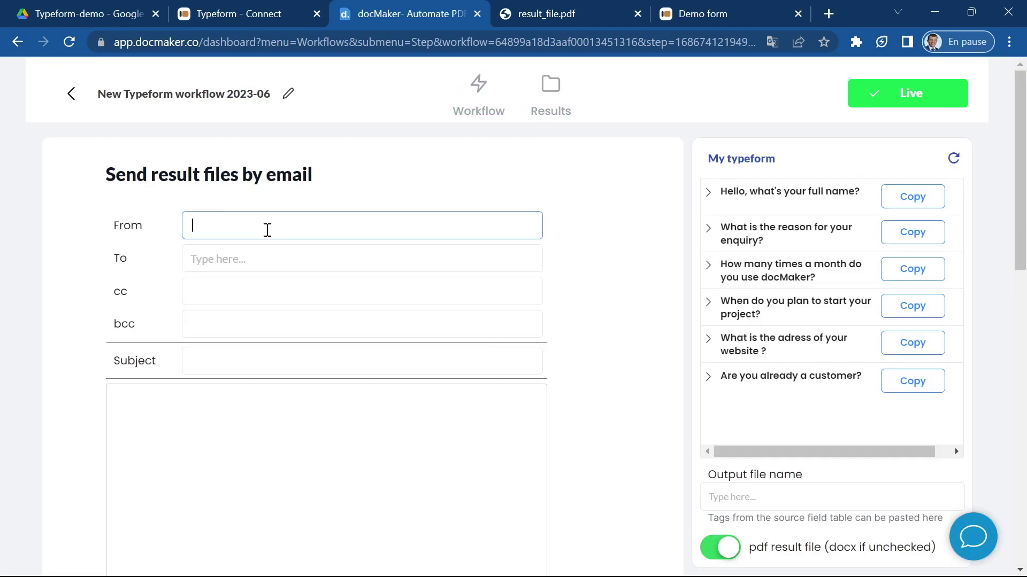
pyautogui.click(245, 264)
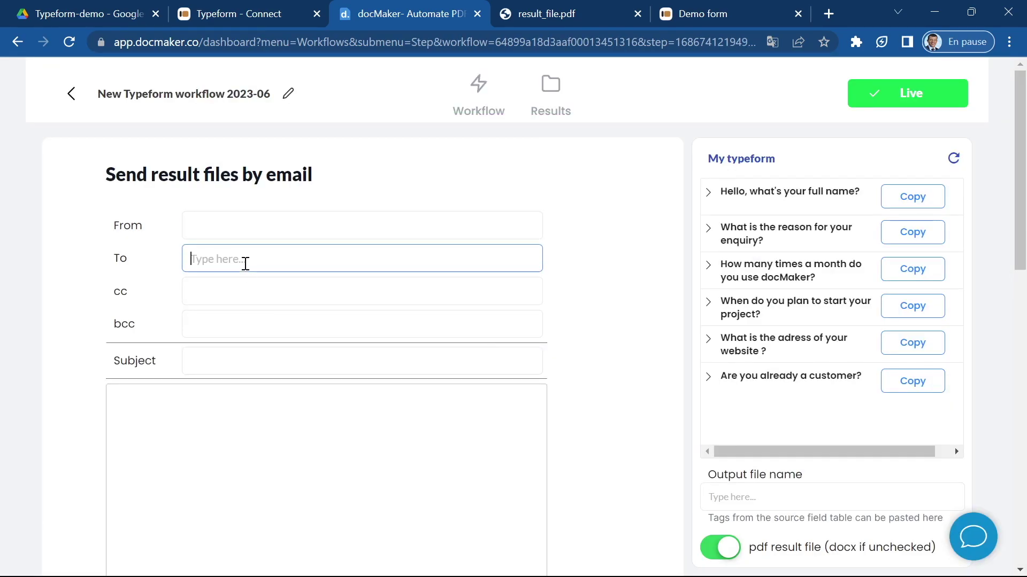
pyautogui.click(218, 294)
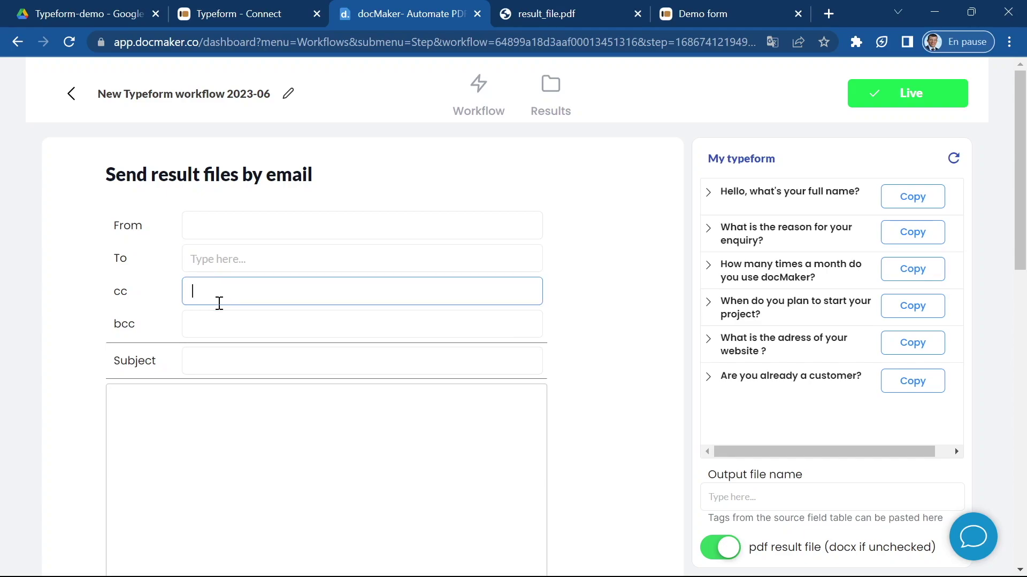
pyautogui.click(247, 409)
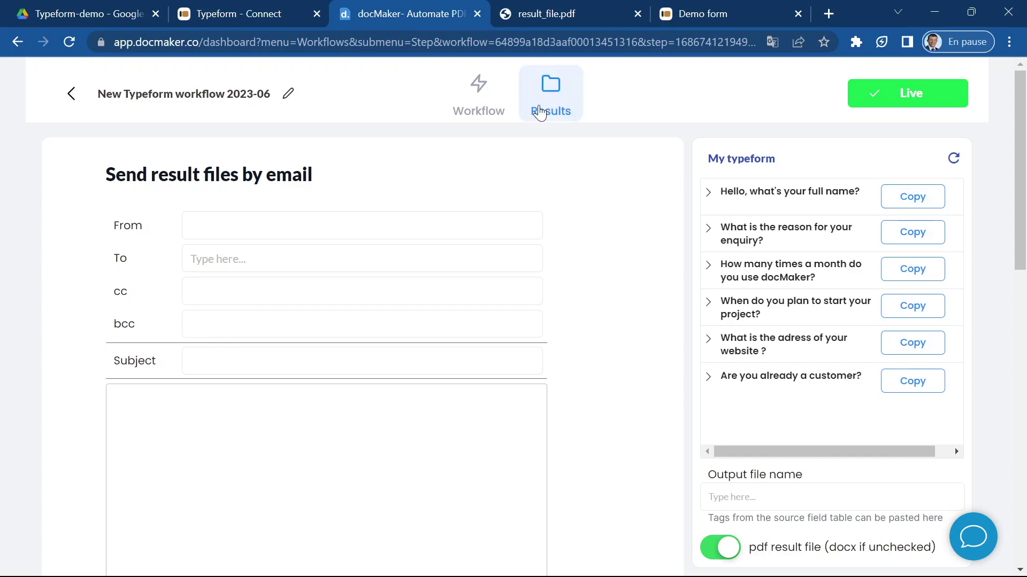
pyautogui.click(500, 109)
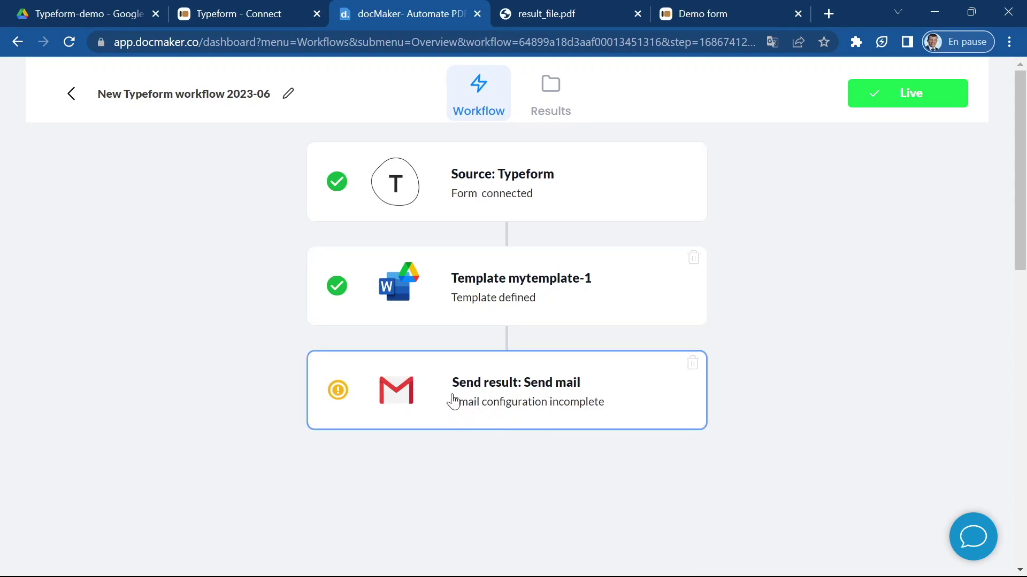
# - Paste the full-name answer tag into the Send mail step's sender address
pyautogui.click(426, 369)
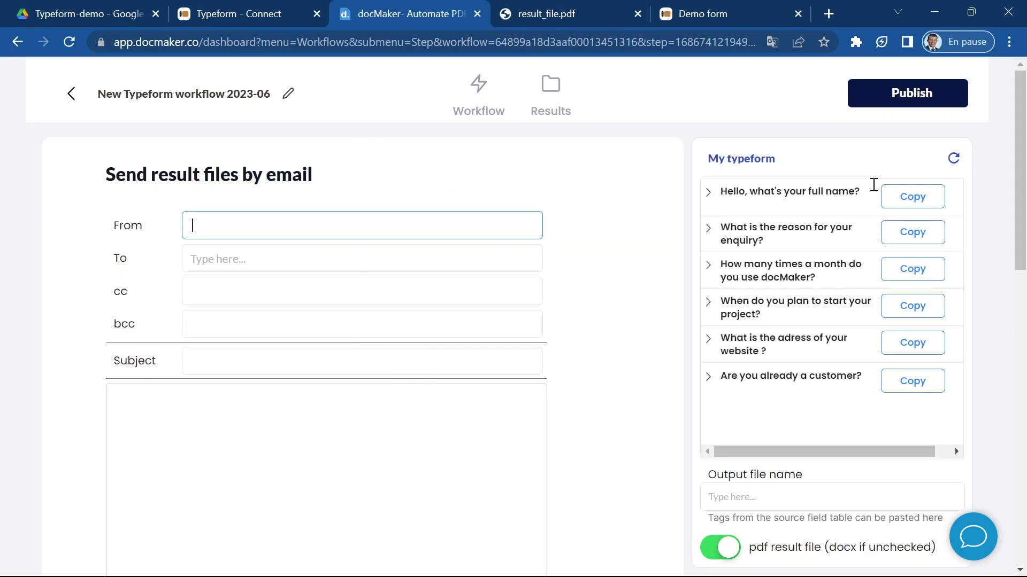
pyautogui.click(905, 196)
pyautogui.click(414, 218)
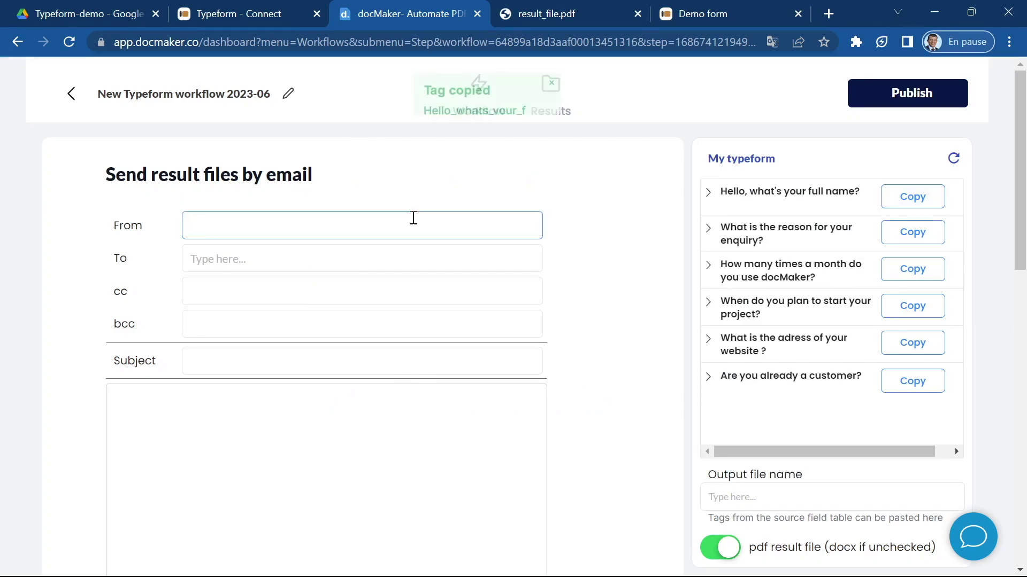
pyautogui.hotkey('ctrl', 'v')
pyautogui.click(588, 217)
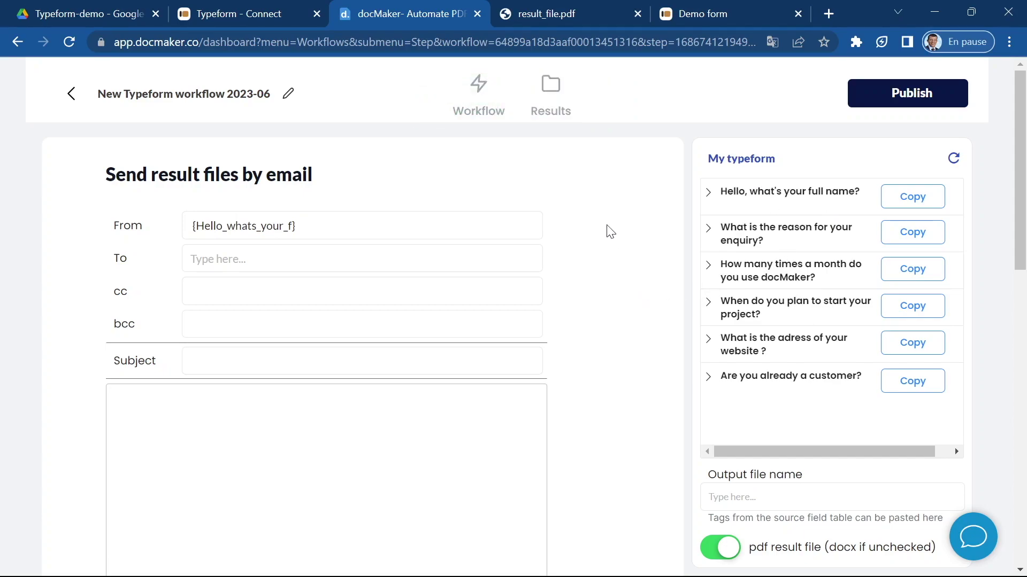
pyautogui.click(495, 118)
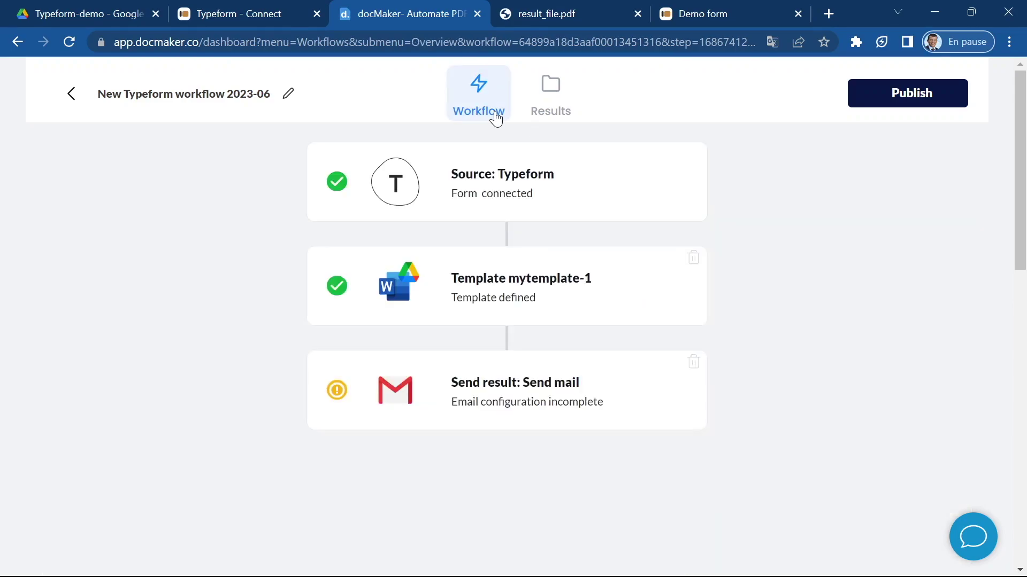